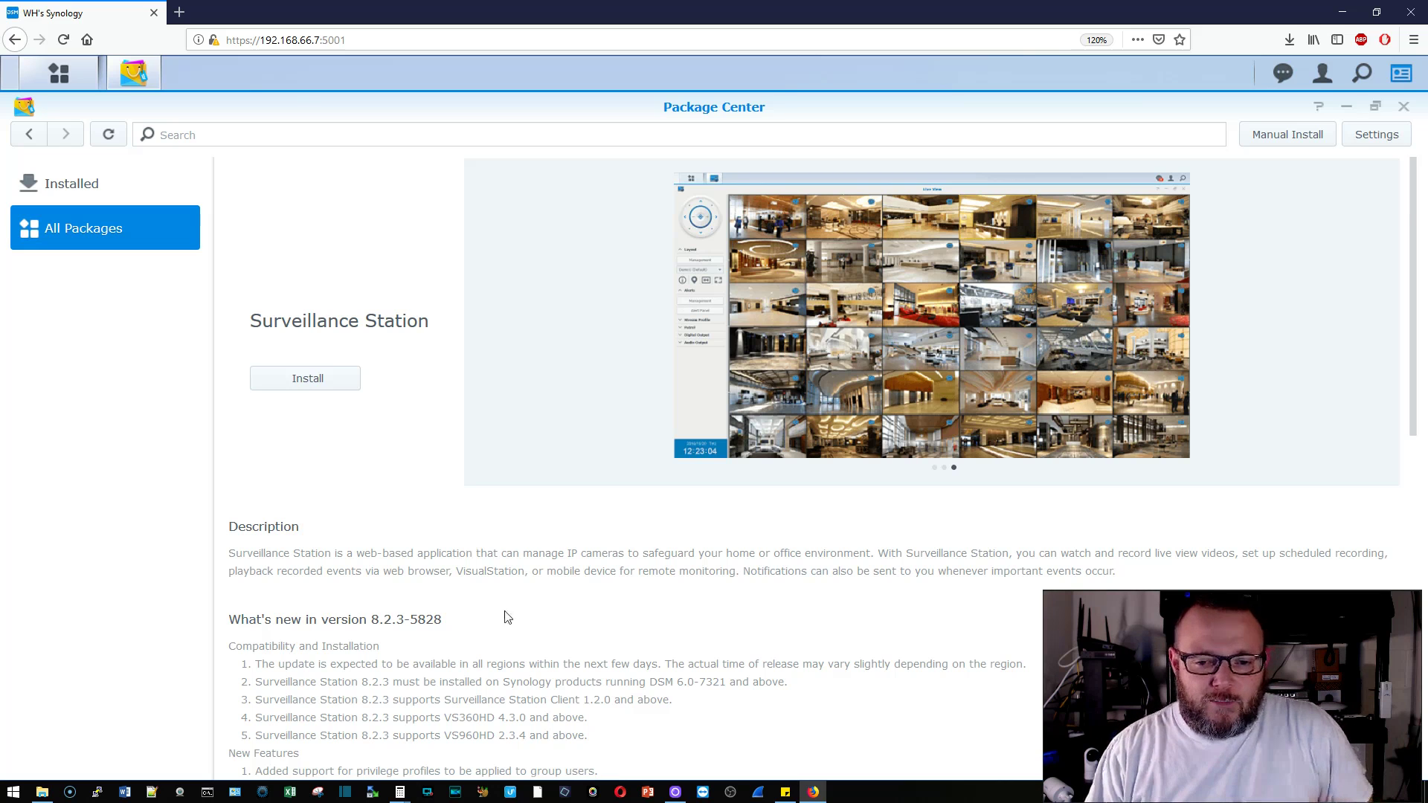
Scroll through the Surveillance Station package description and What's new notes.
scroll(536, 581, down, 10)
scroll(537, 590, up, 15)
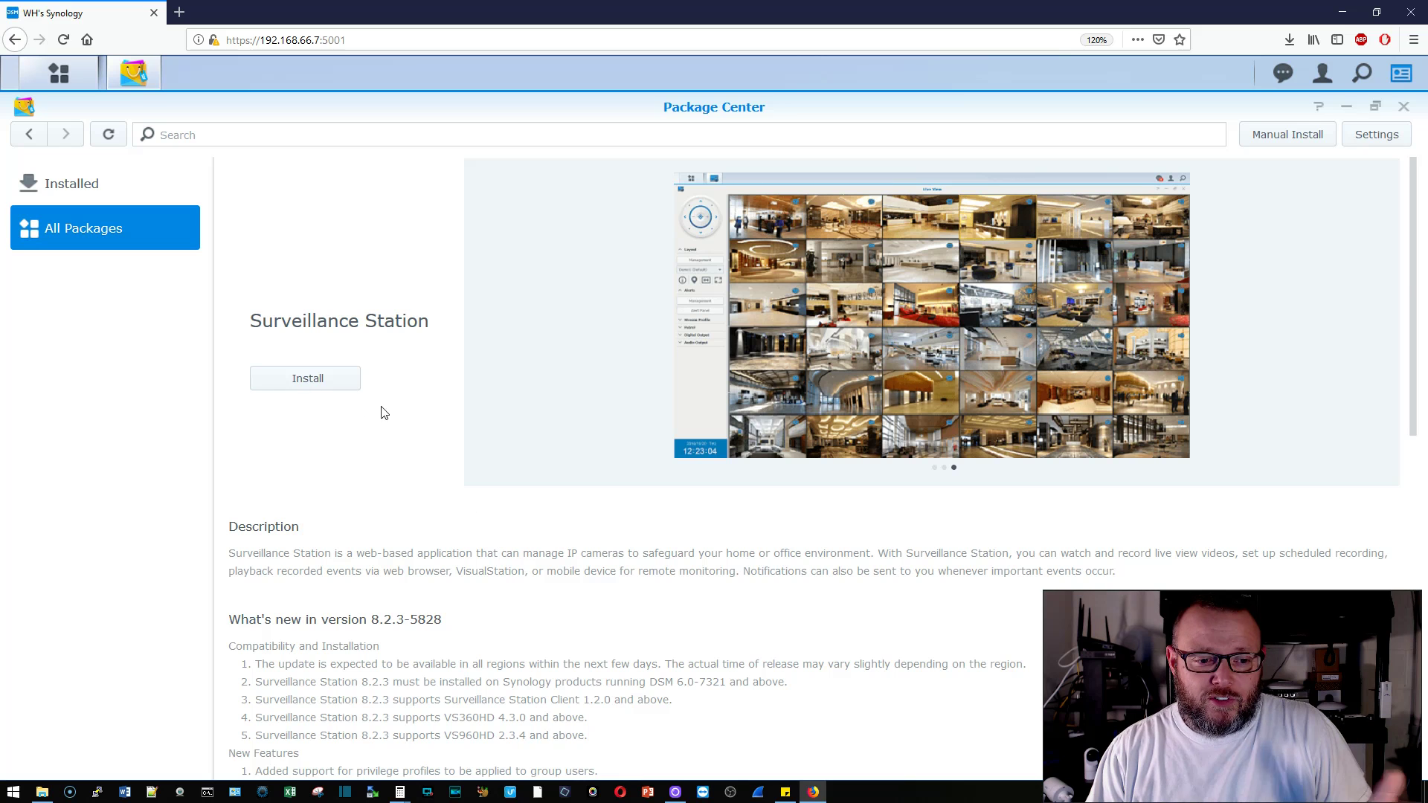
Install Surveillance Station with the cam alias, HTTP port 9900 and HTTPS port 9901, running afterward.
click(323, 379)
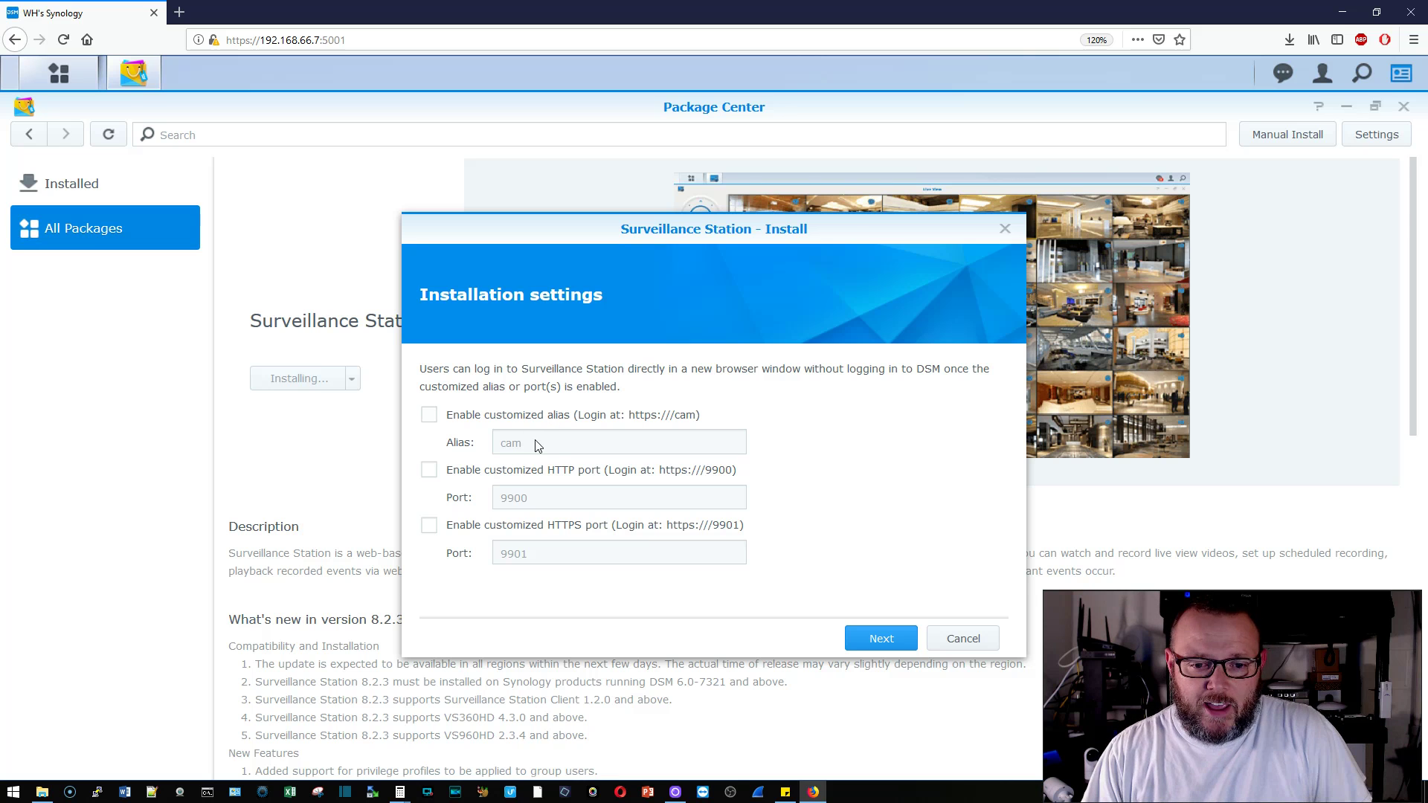
click(429, 414)
click(430, 471)
click(430, 525)
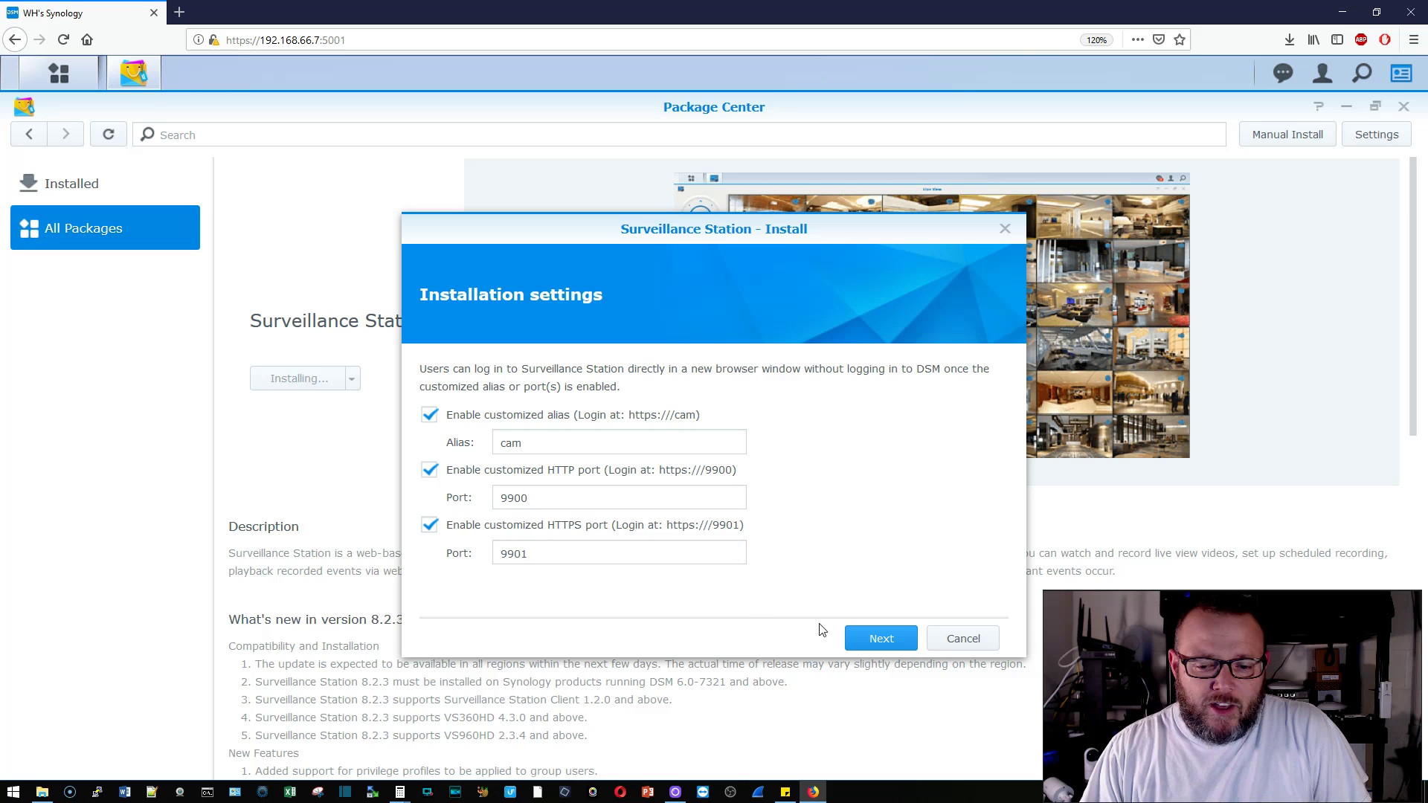
click(880, 644)
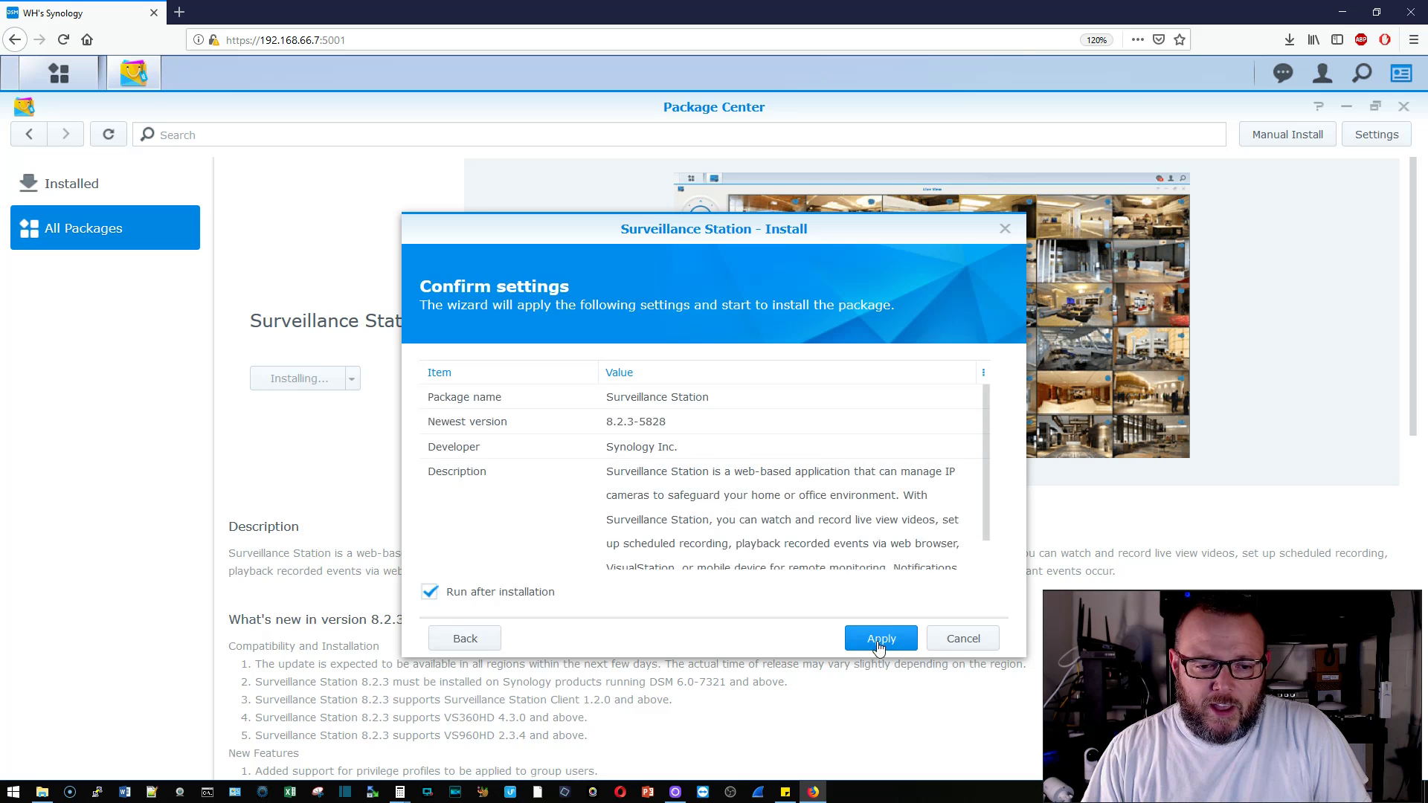
scroll(758, 563, down, 1)
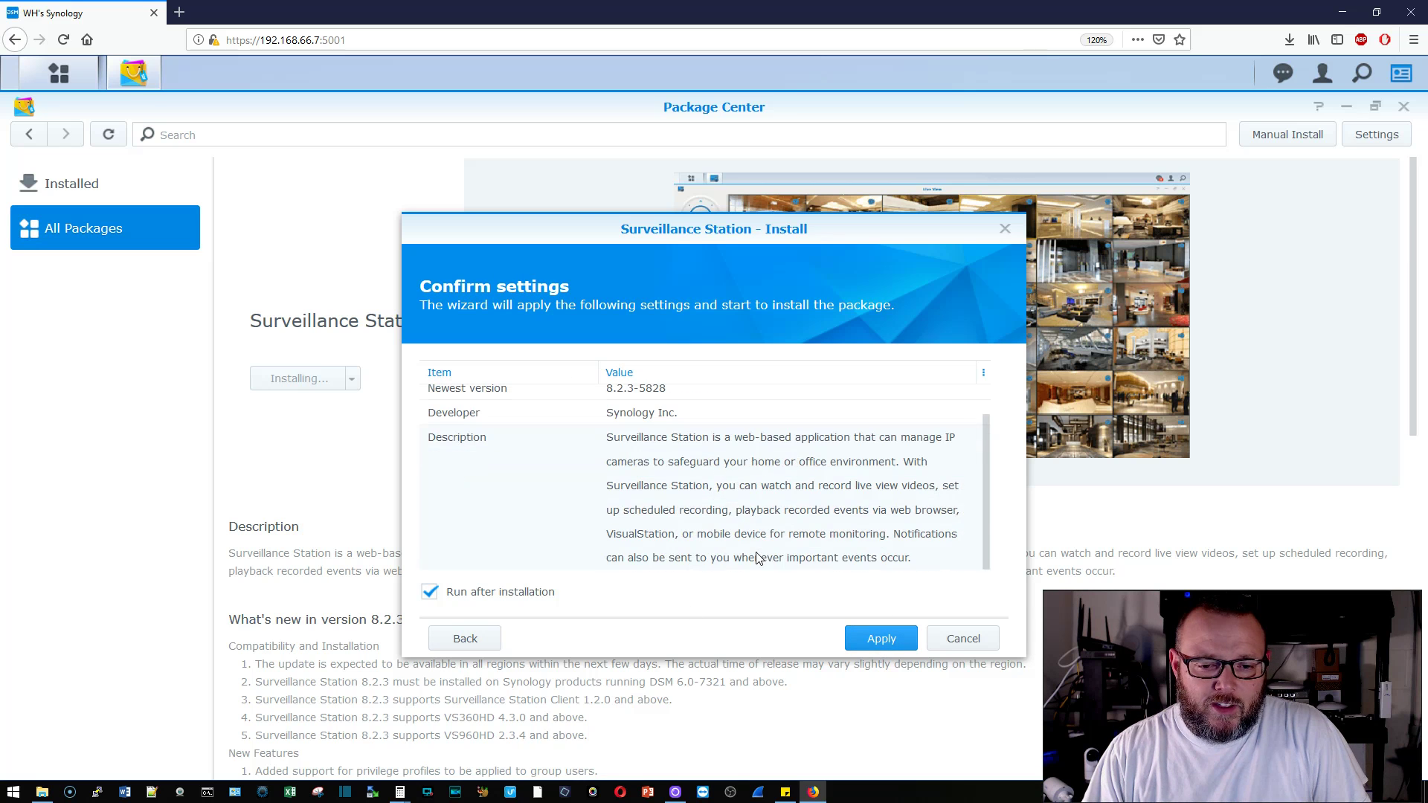
click(871, 642)
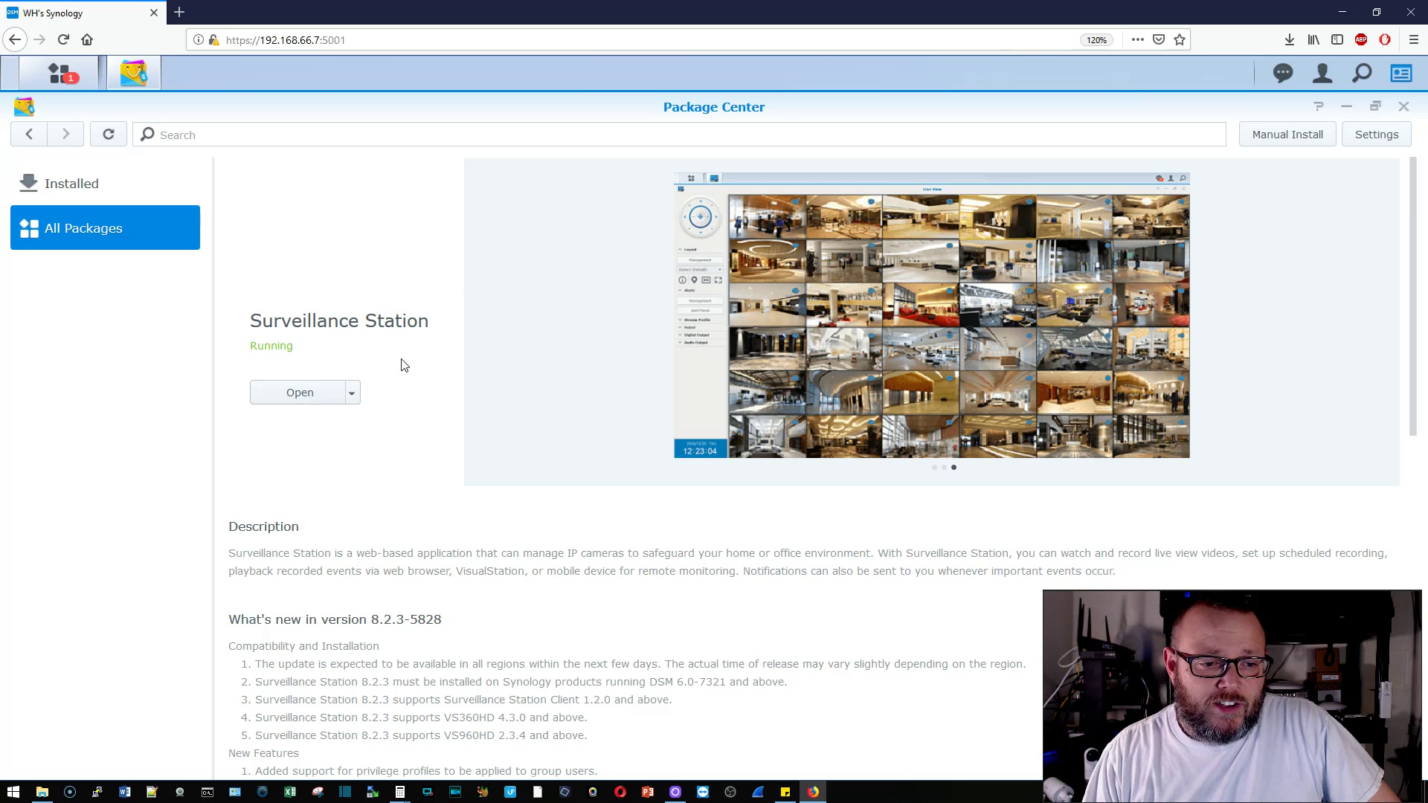
Launch Surveillance Station in a new browser tab, enlarge the page and close the Help window.
click(291, 394)
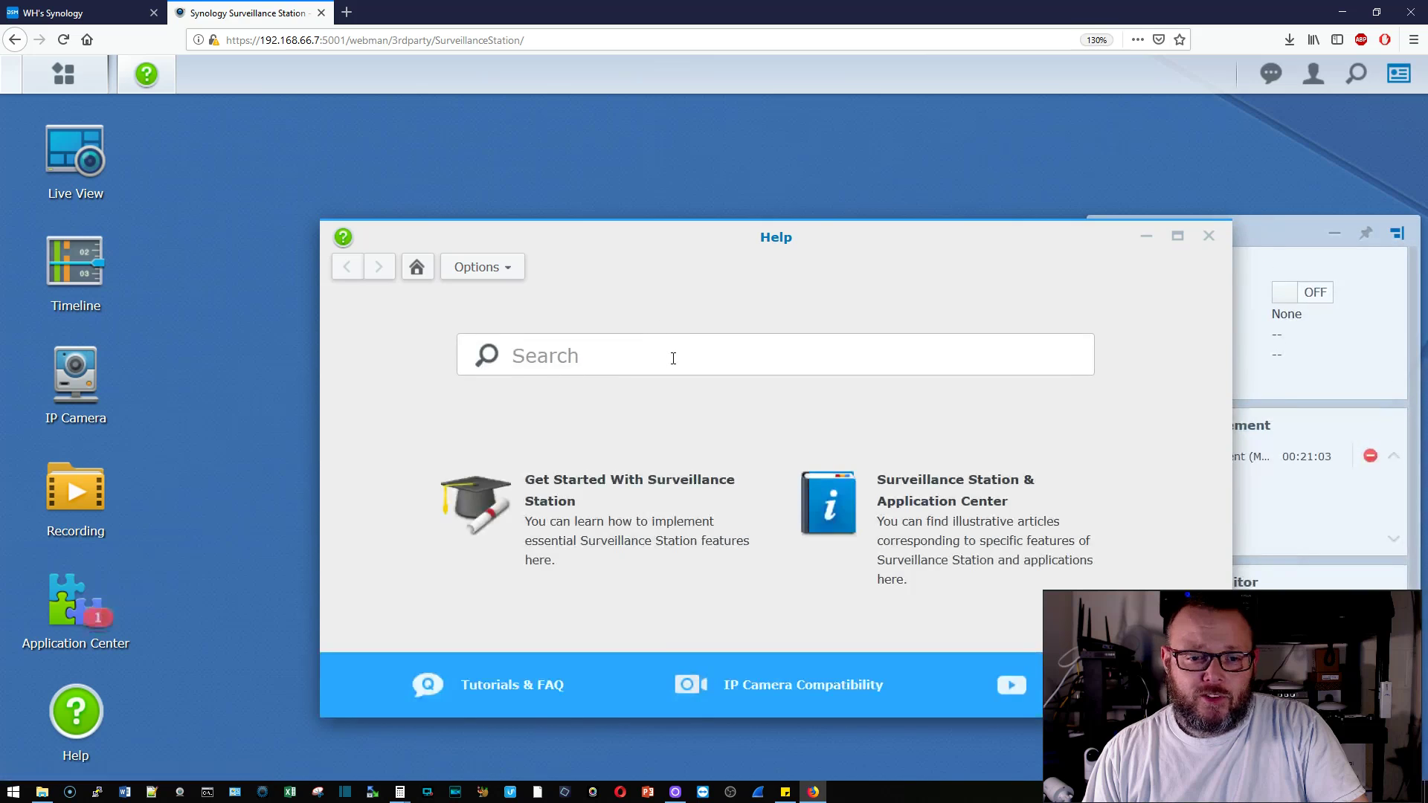
key(ctrl+plus)
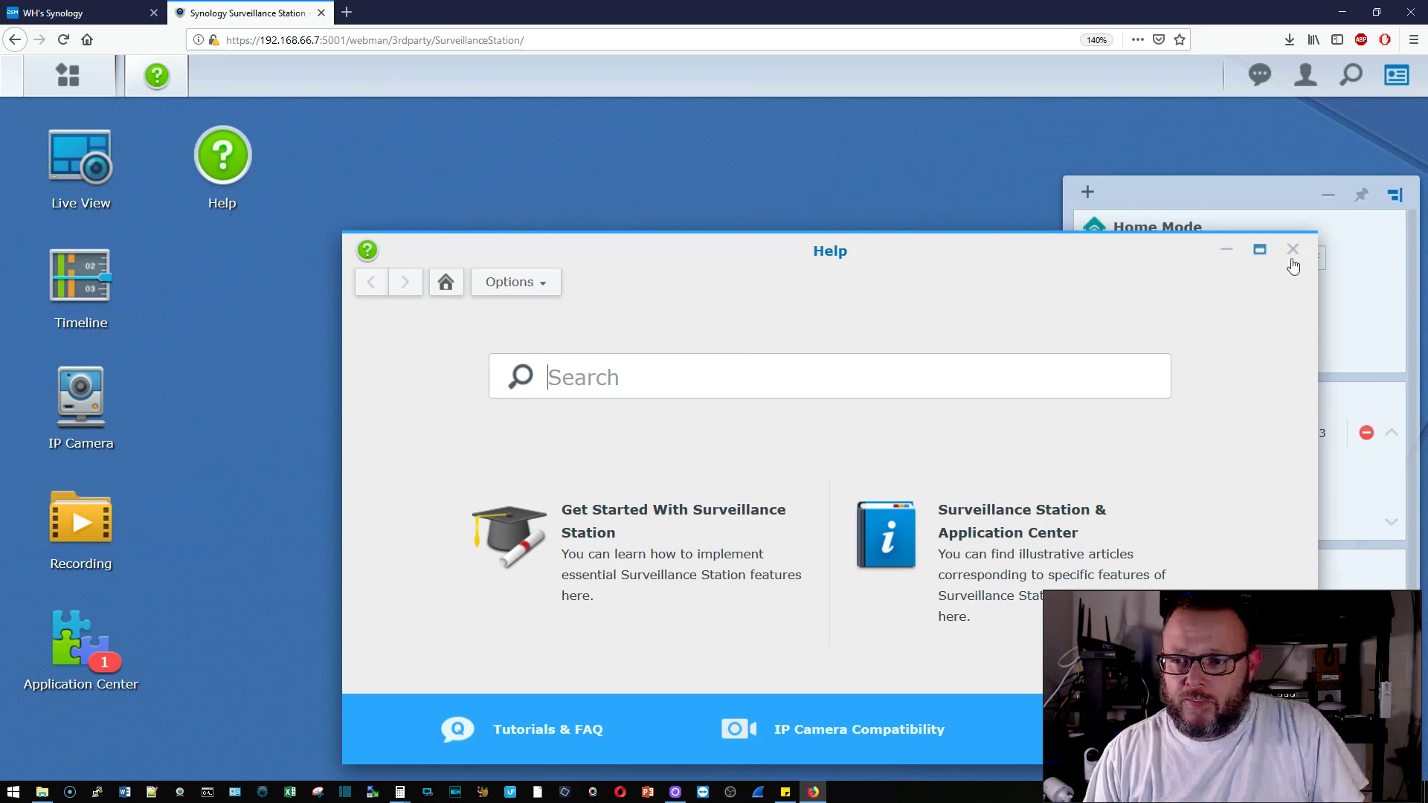
click(1294, 253)
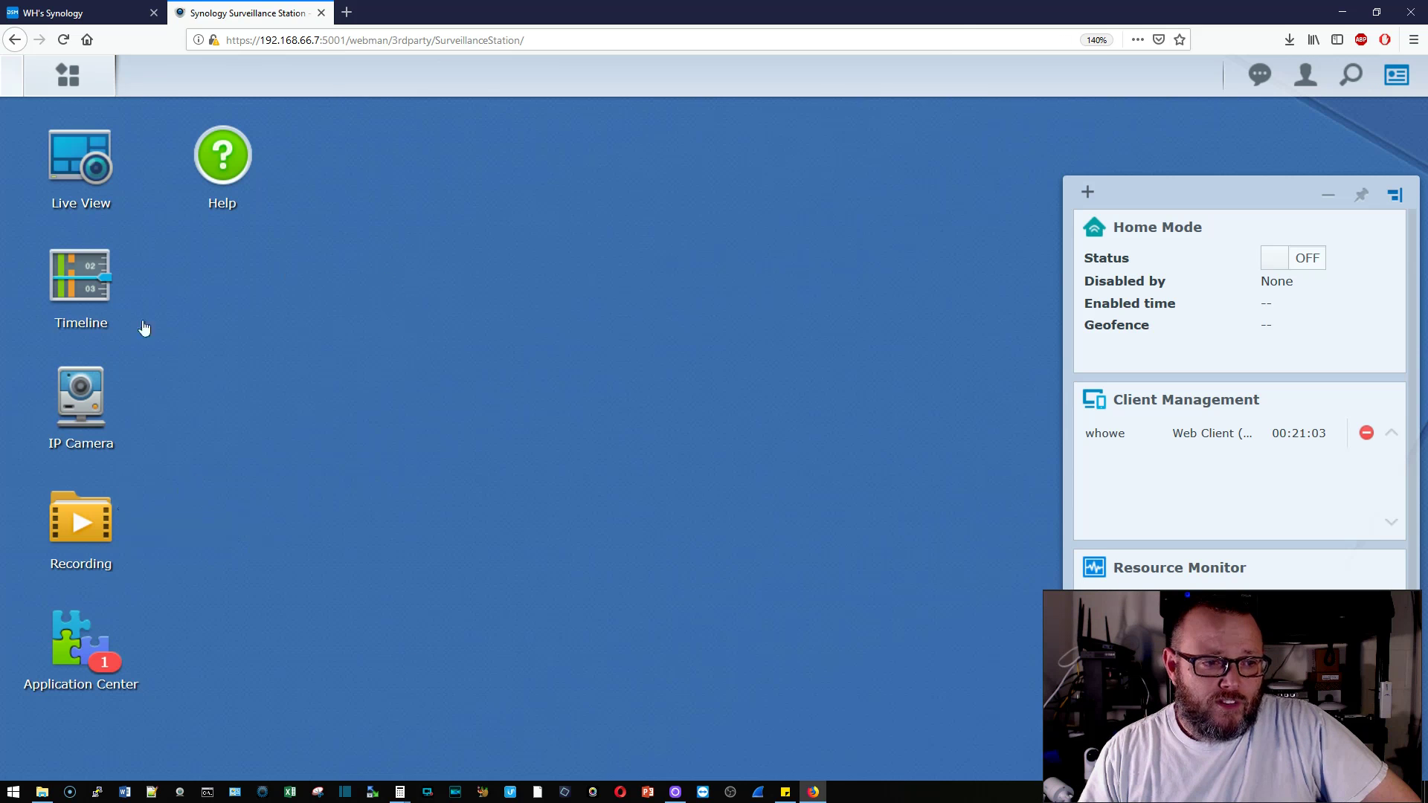
click(99, 159)
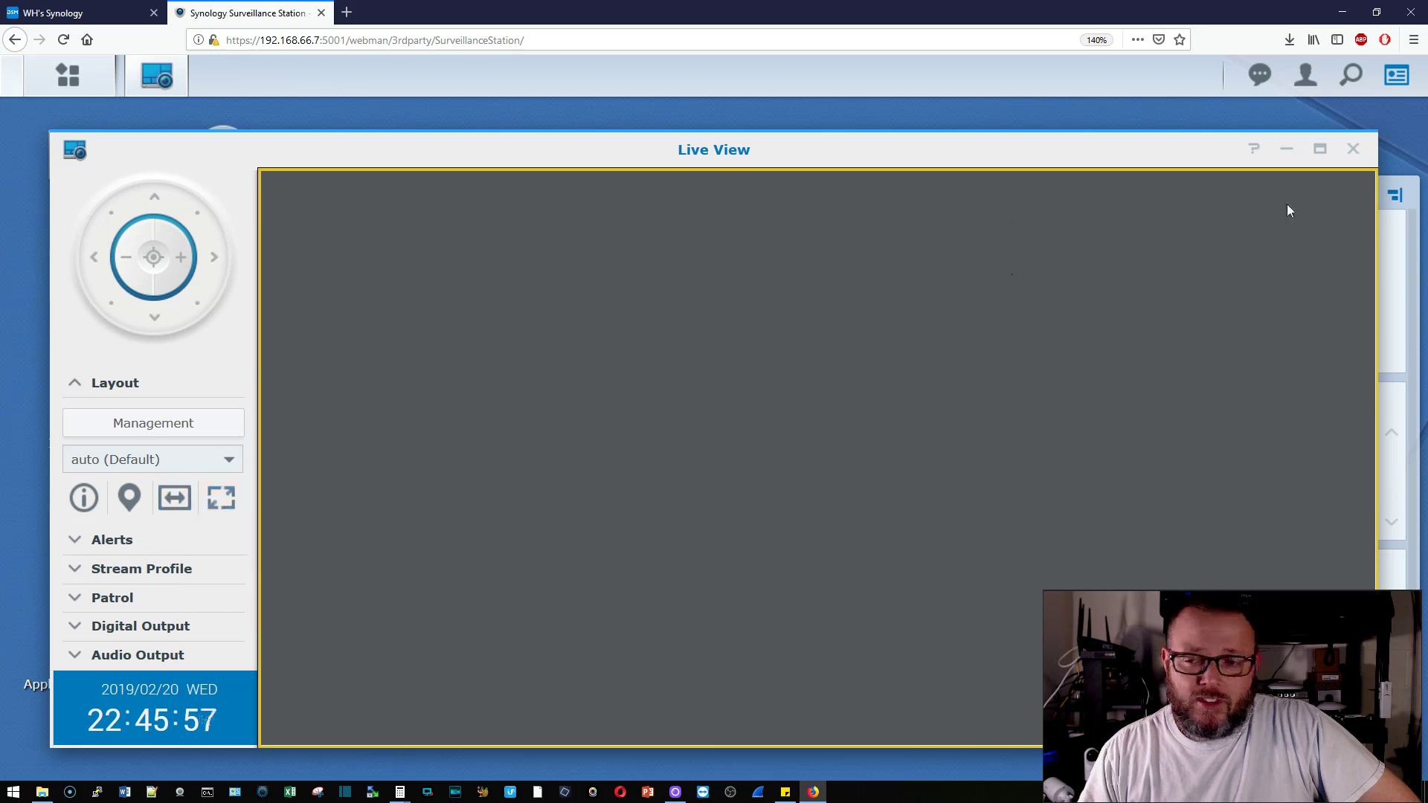
click(1352, 149)
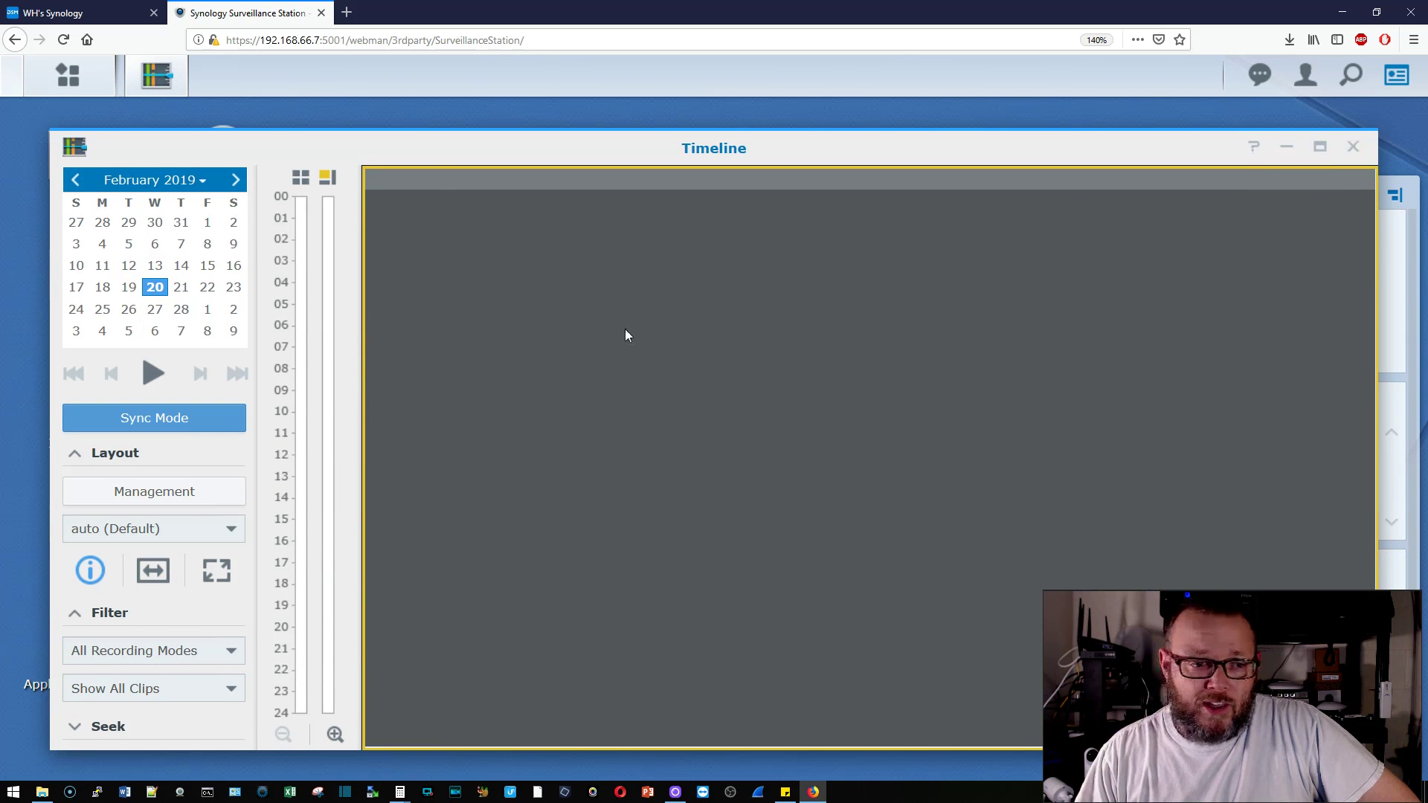
click(1352, 148)
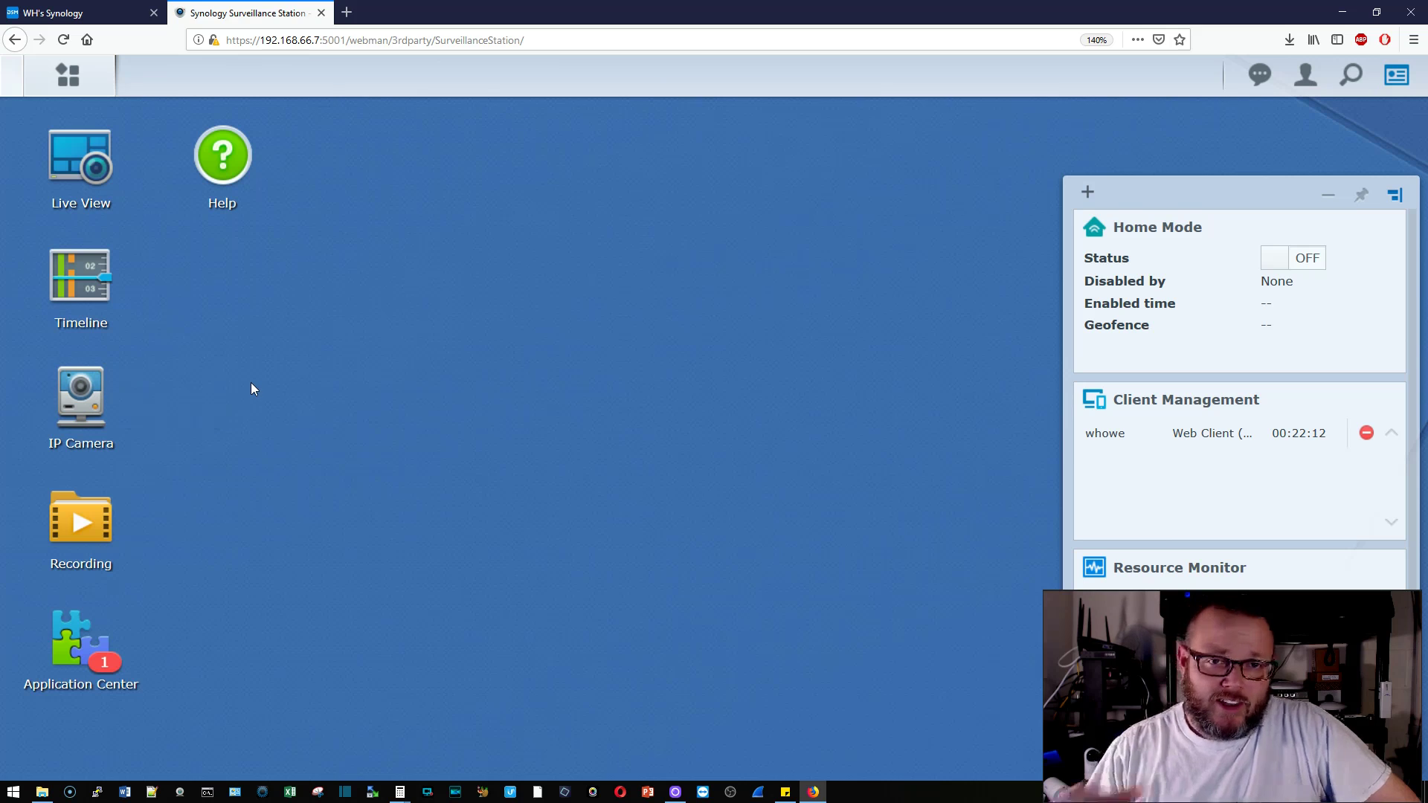
Start a Quick Setup camera add and select the ONVIF camera IPC-122 at 192.168.66.188.
click(96, 402)
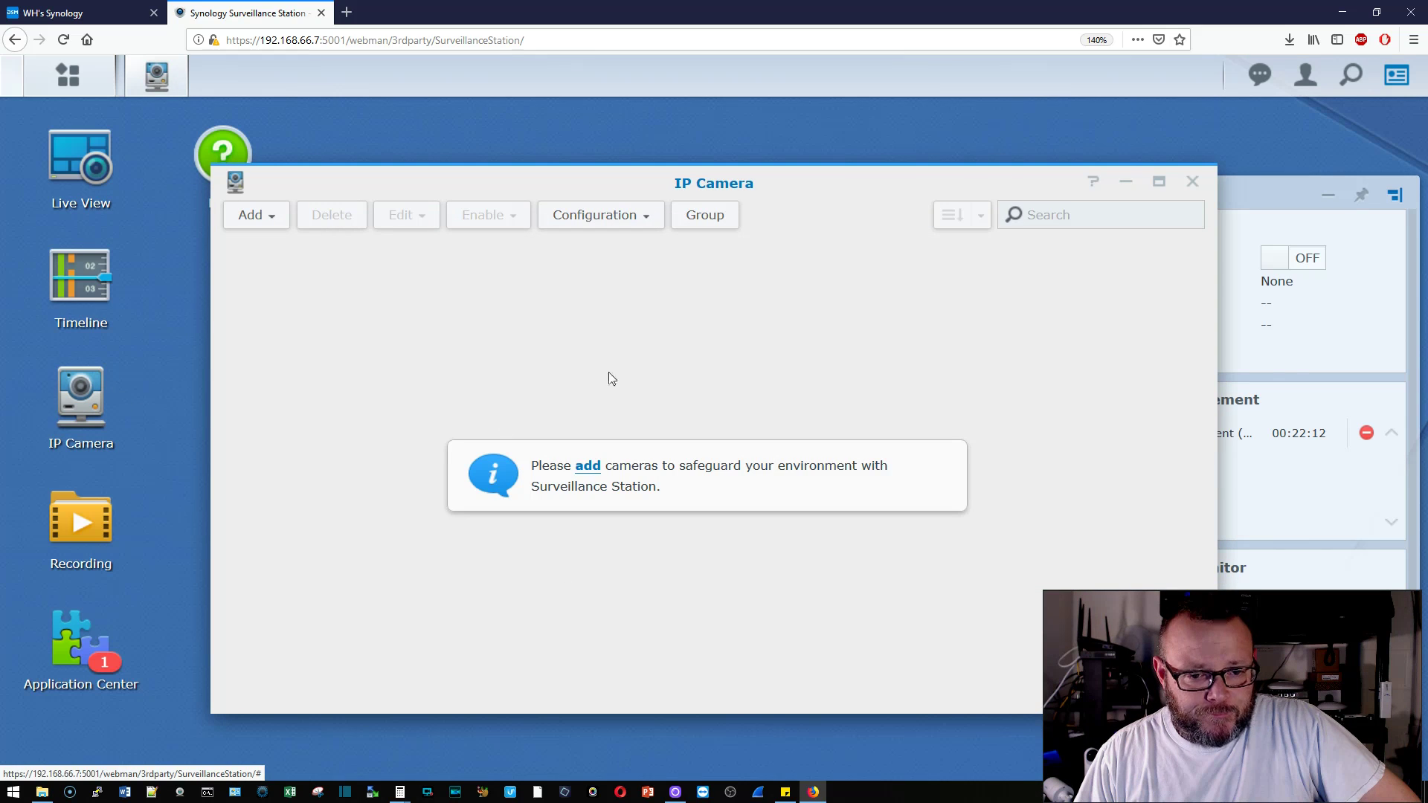
click(586, 467)
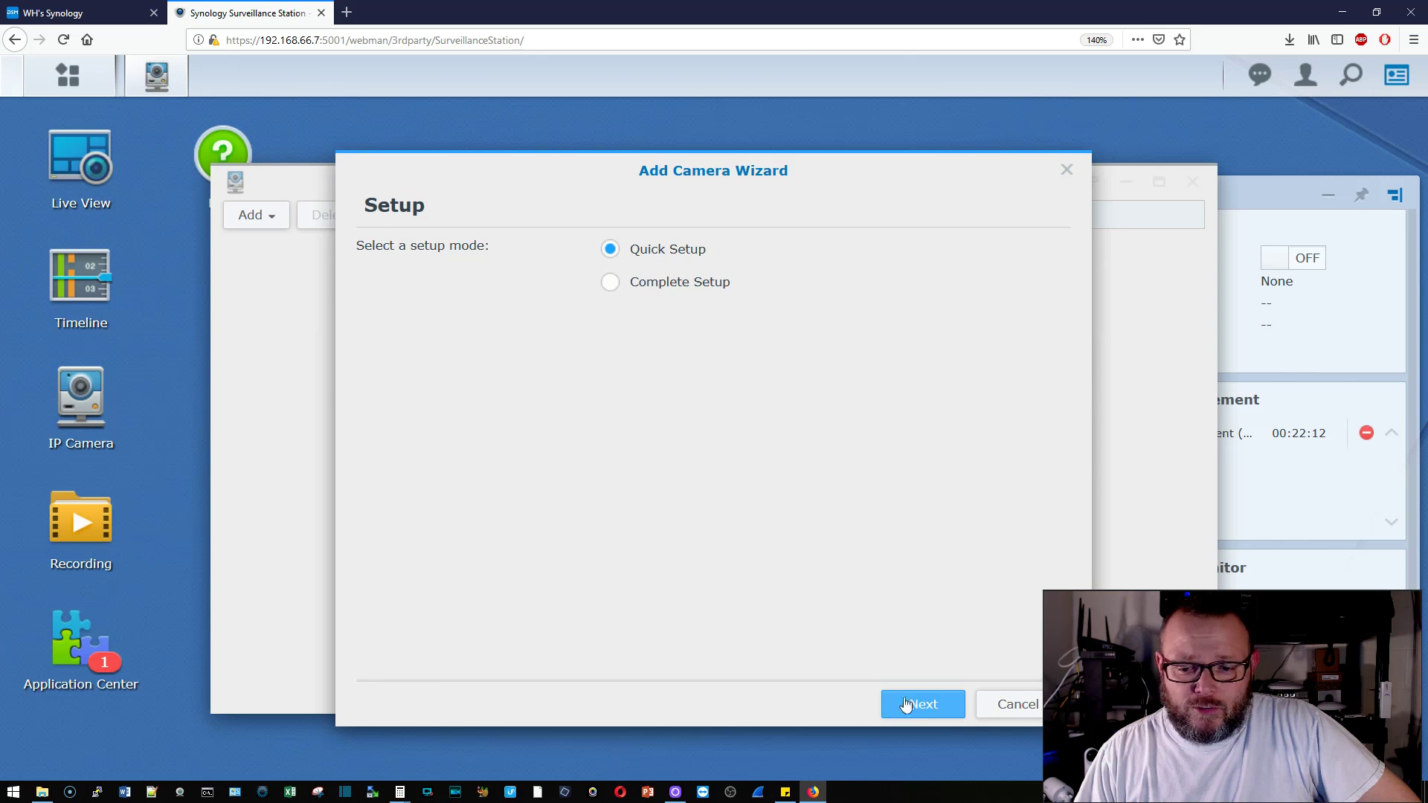
click(907, 708)
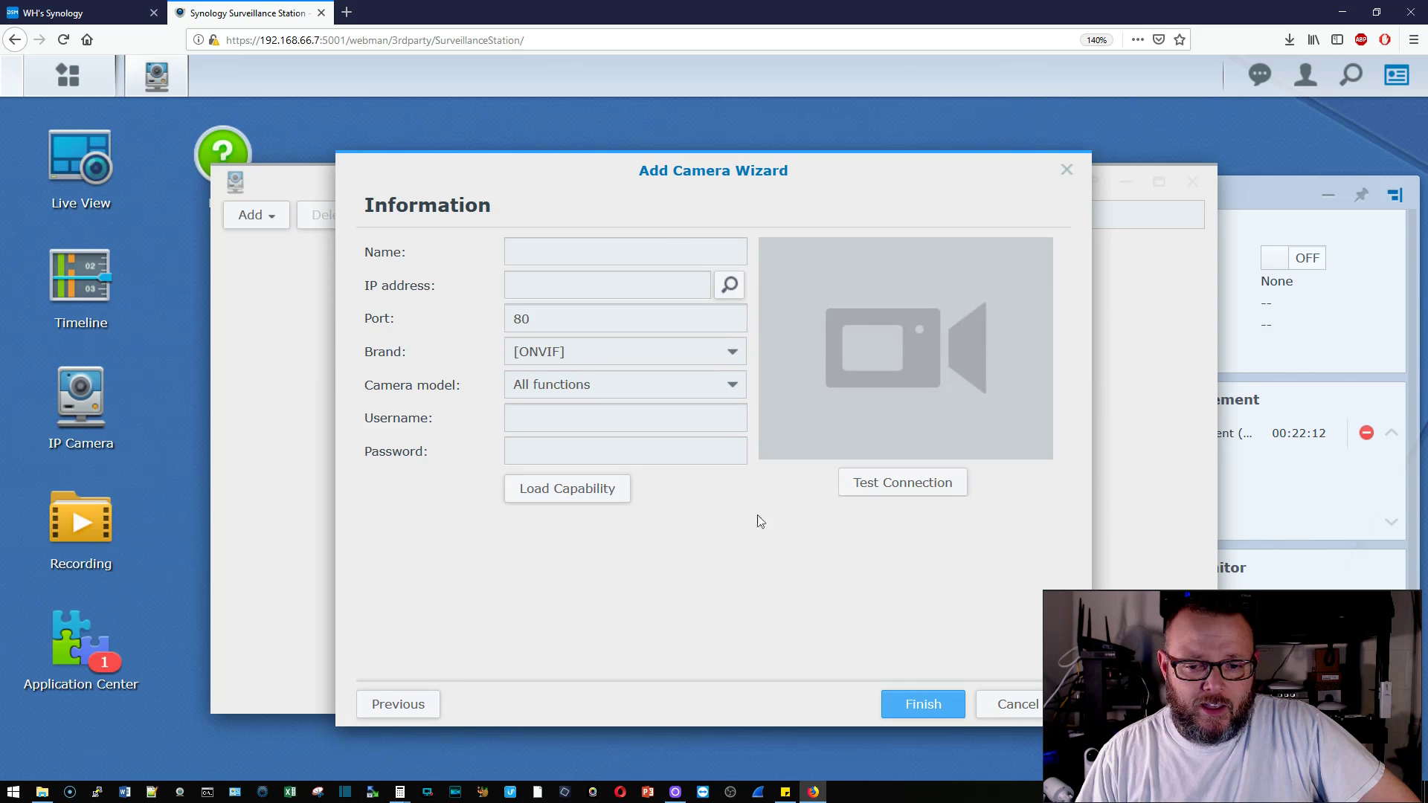
click(729, 285)
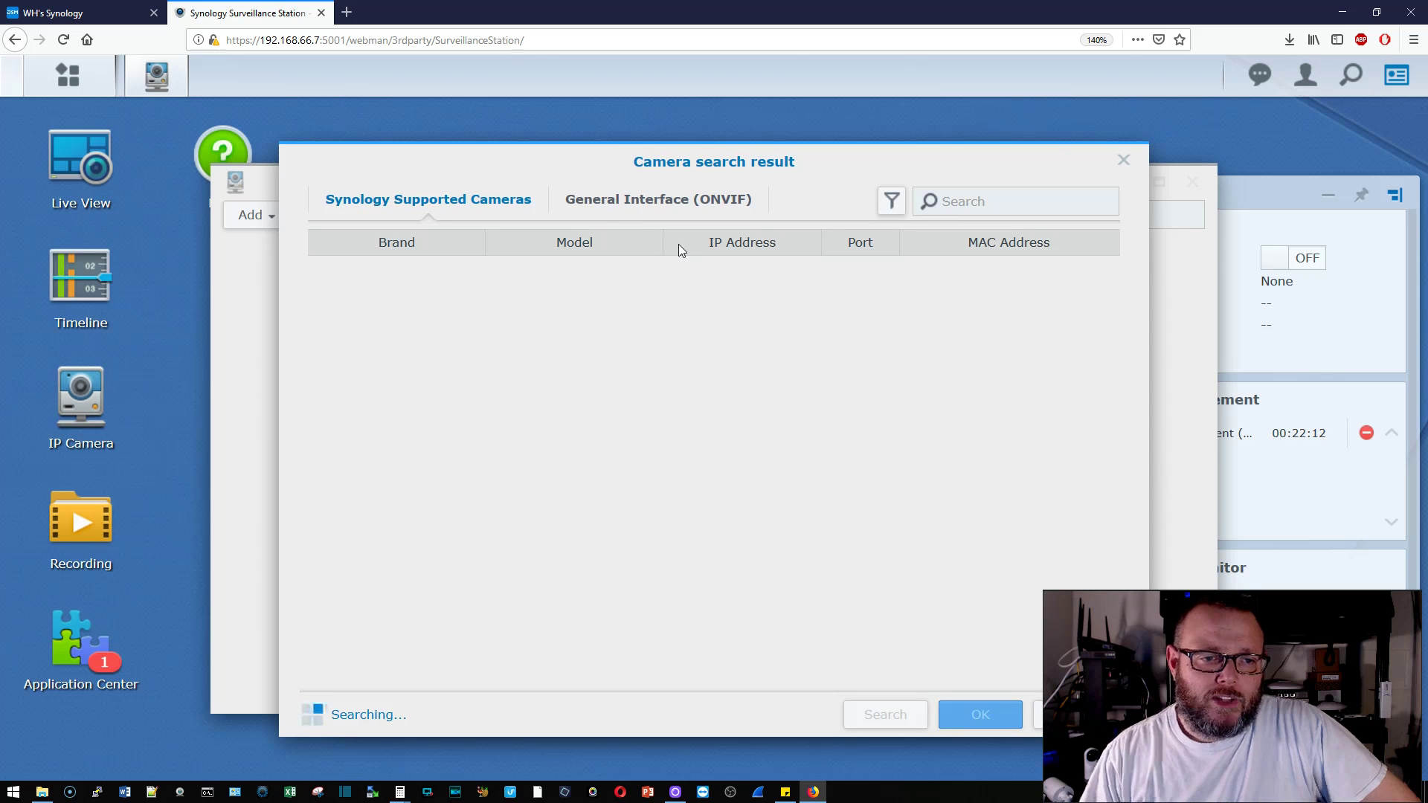
click(615, 209)
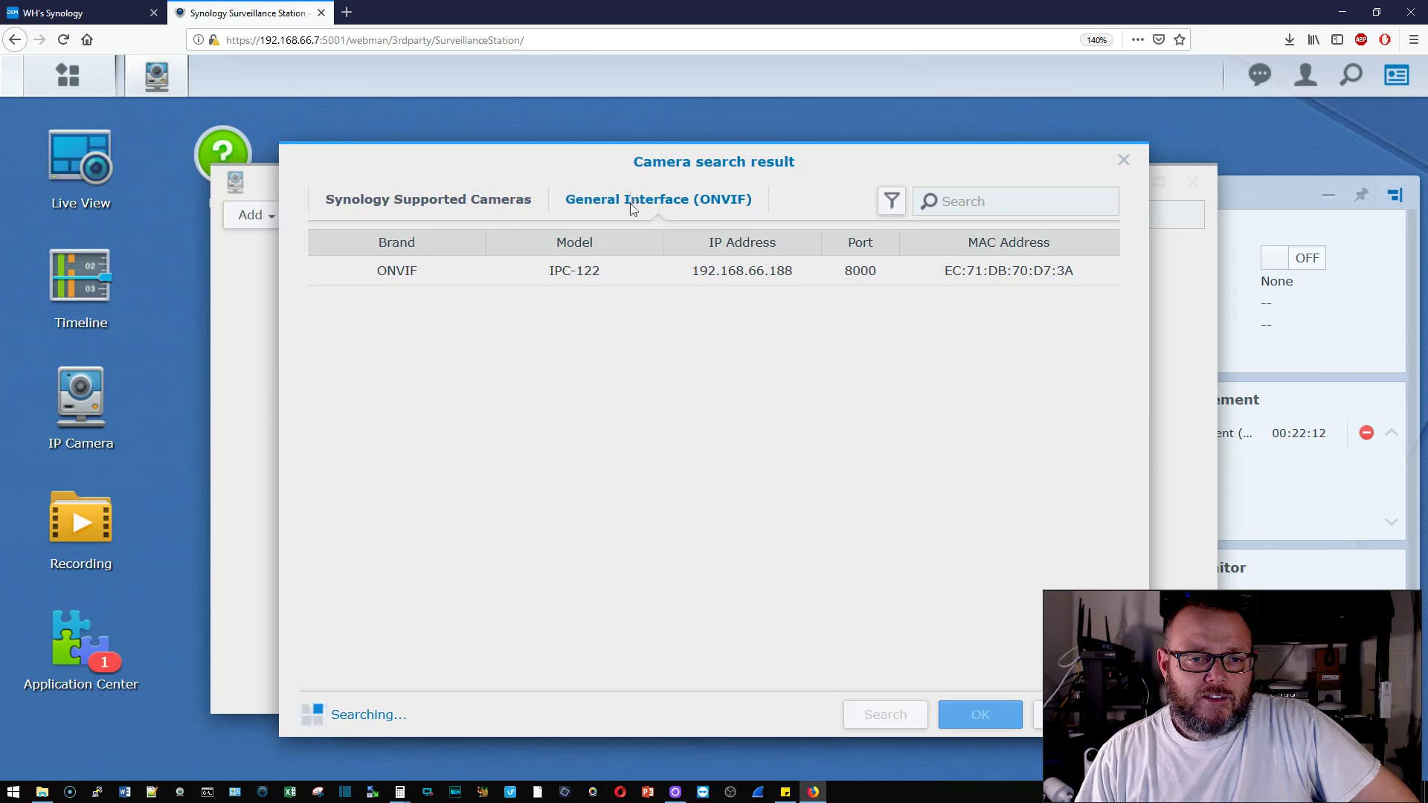
click(534, 282)
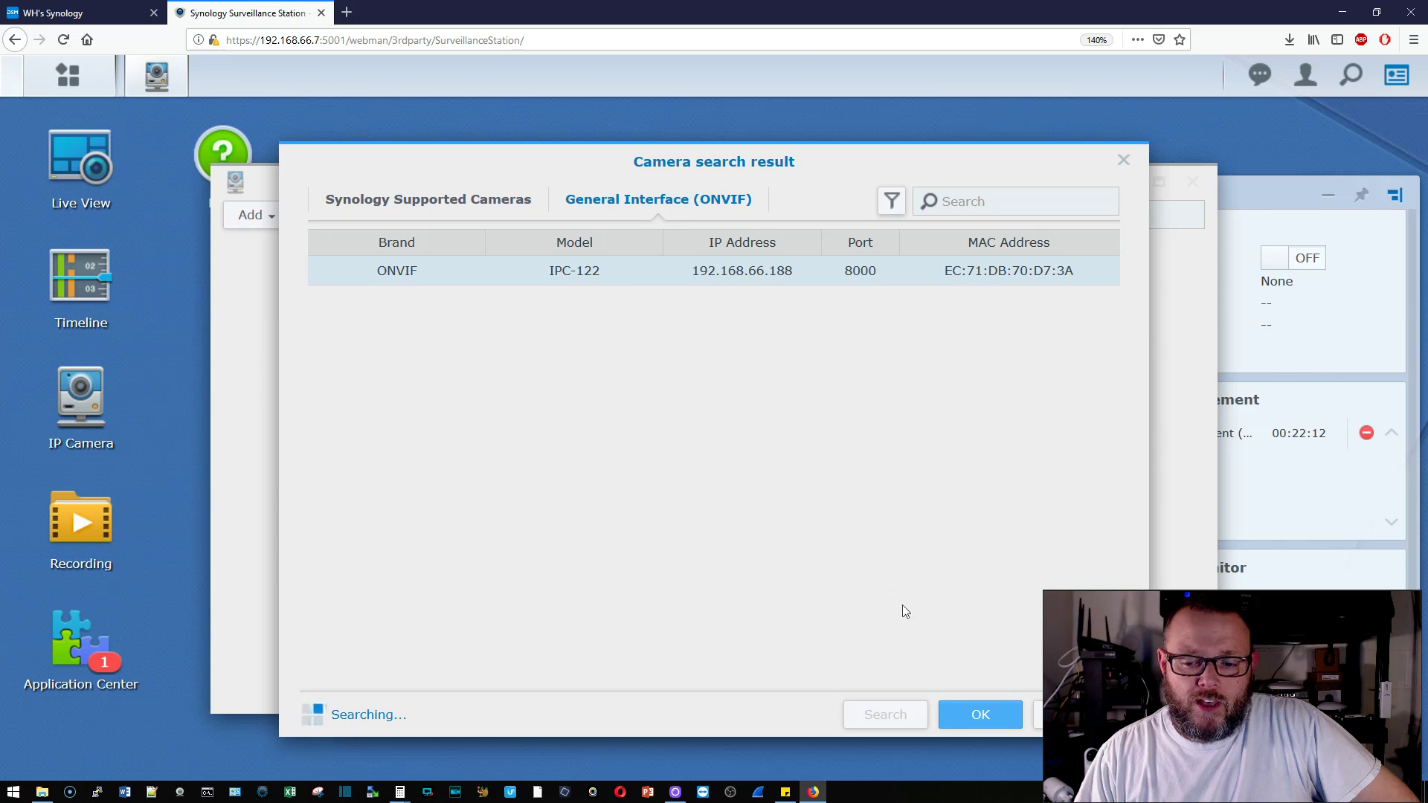
Use the found camera's details and set its brand to Reolink.
click(958, 705)
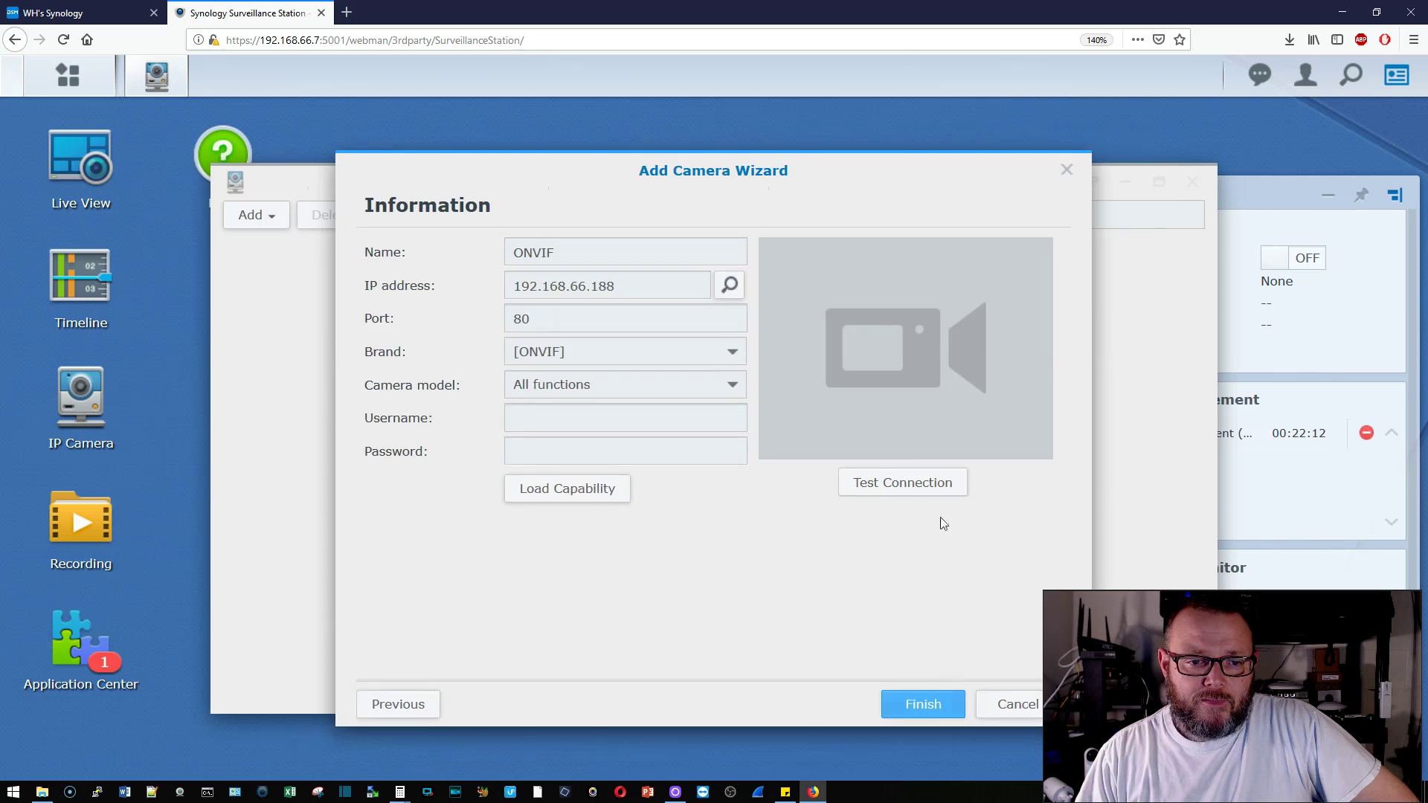
click(732, 354)
scroll(669, 491, down, 3)
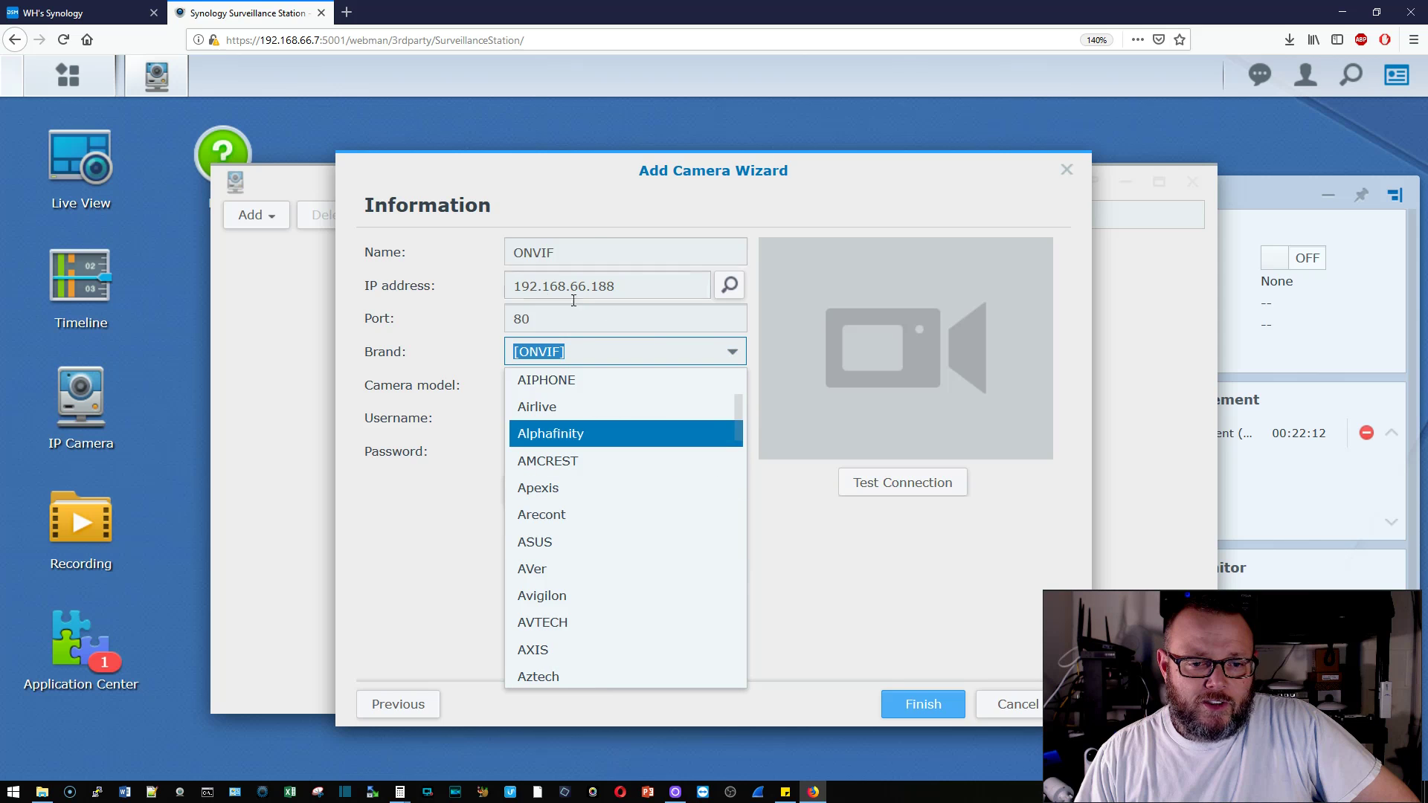
scroll(654, 468, down, 2)
scroll(646, 542, down, 15)
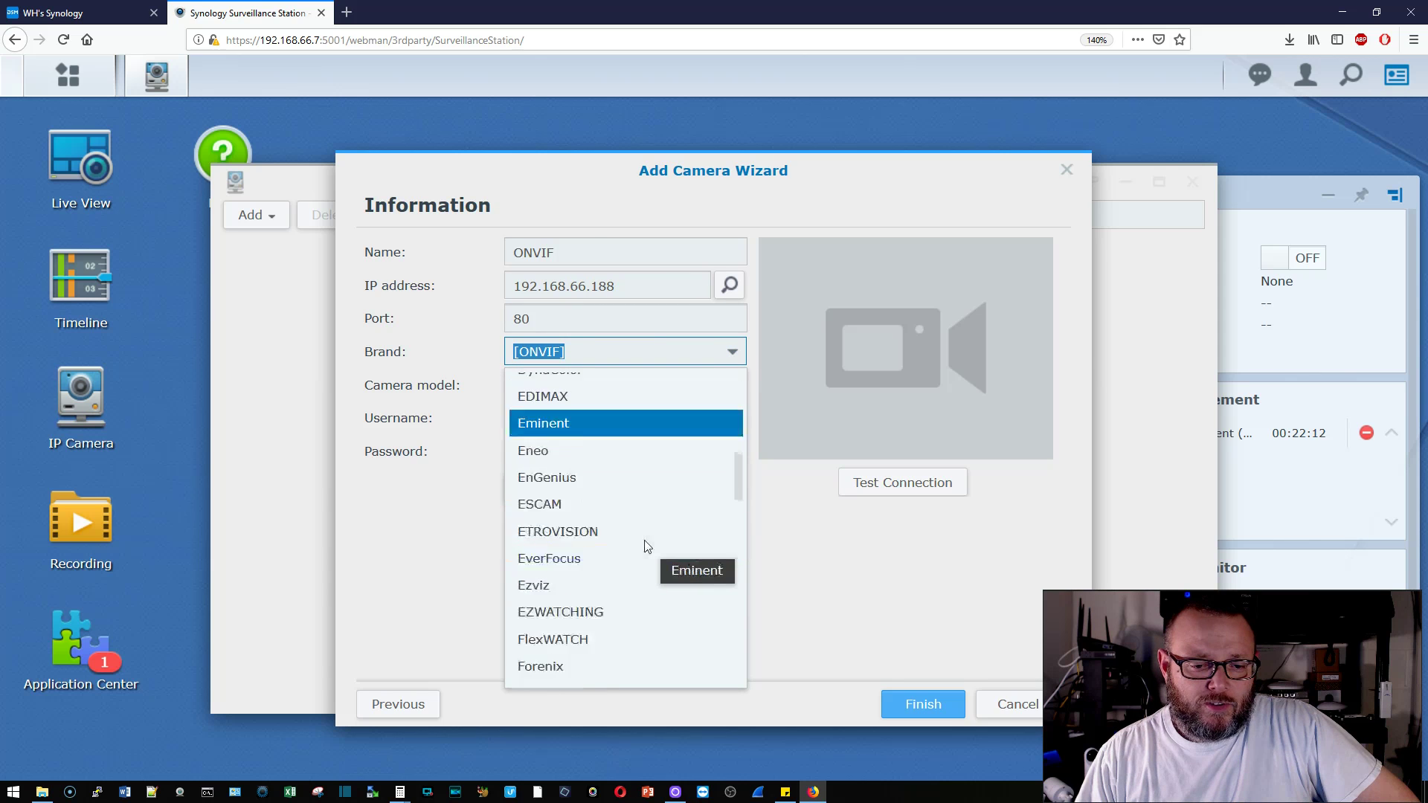
scroll(647, 549, down, 8)
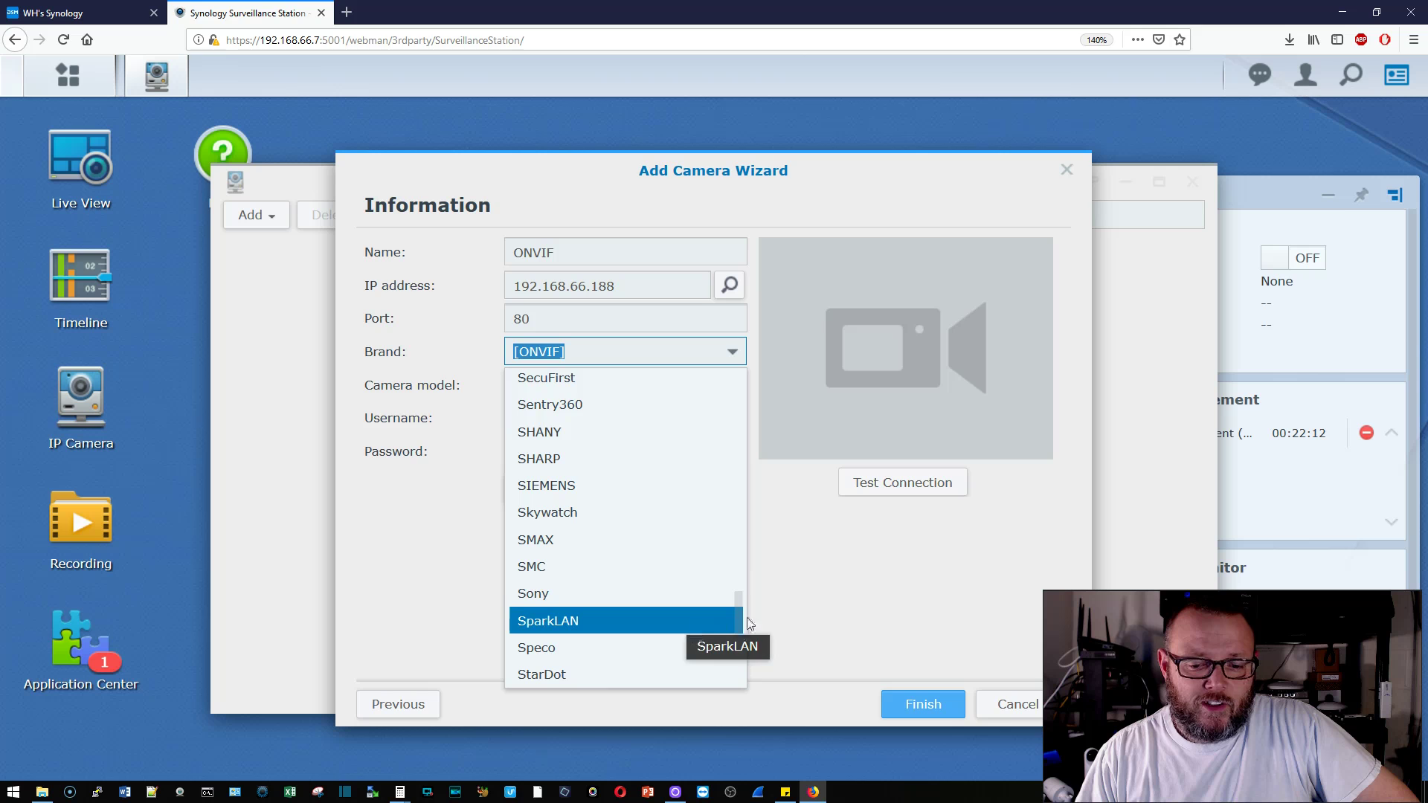
mouse_move(742, 601)
mouse_down()
mouse_move(735, 659)
mouse_move(751, 368)
mouse_move(729, 485)
mouse_move(728, 618)
mouse_move(744, 368)
mouse_move(732, 431)
mouse_move(721, 653)
mouse_move(733, 577)
mouse_move(738, 620)
mouse_move(738, 595)
mouse_up()
click(724, 386)
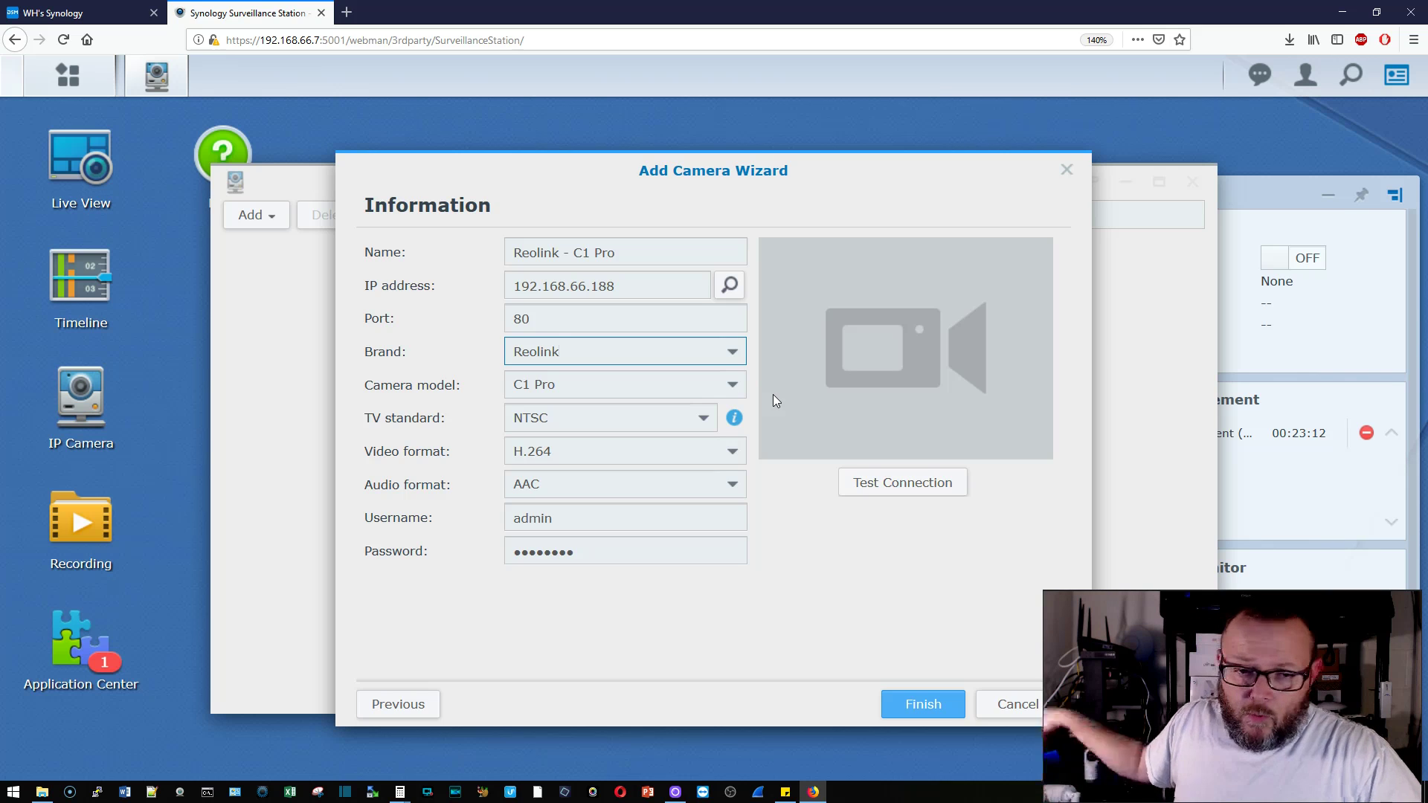
Choose the RLC-410 model, test the connection and save the camera.
click(732, 386)
click(662, 470)
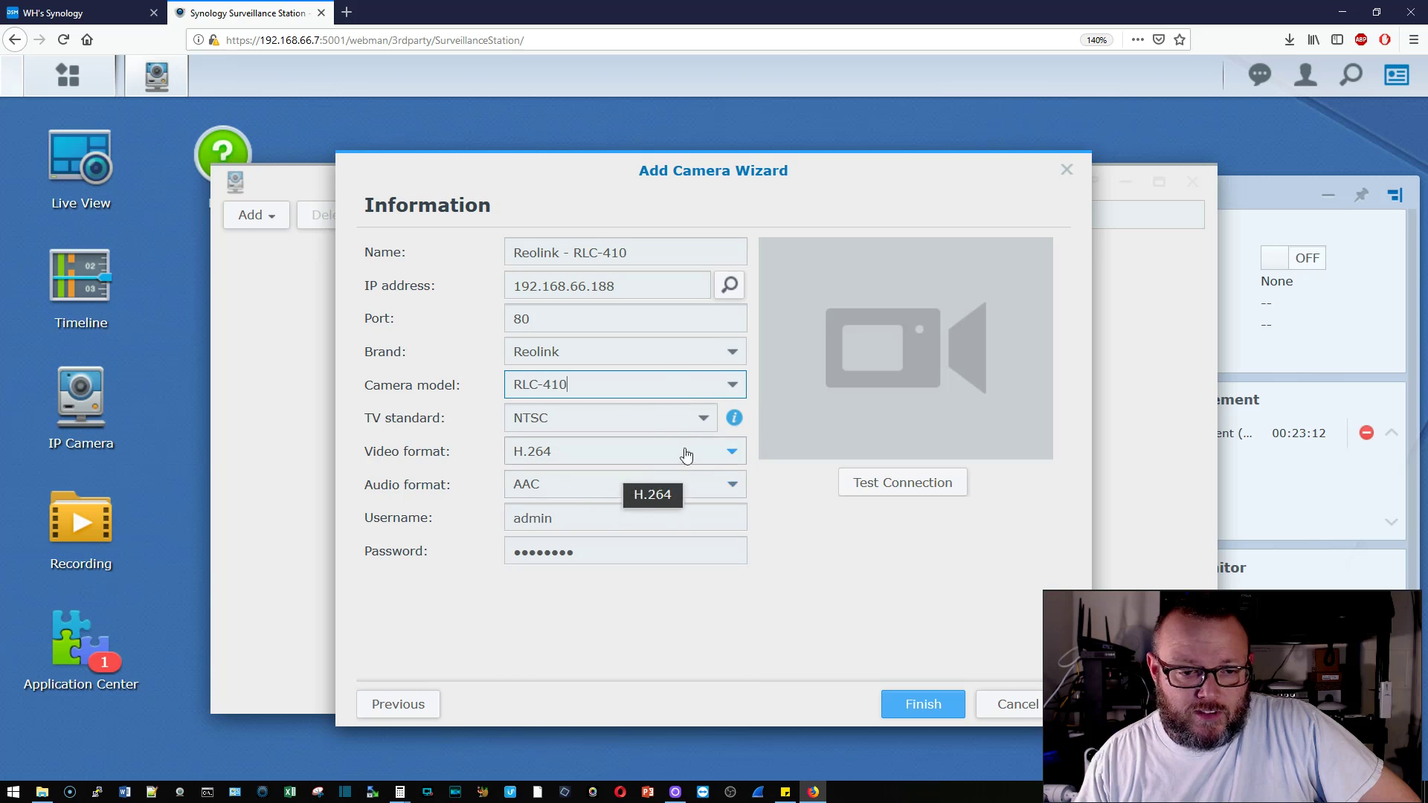
click(872, 496)
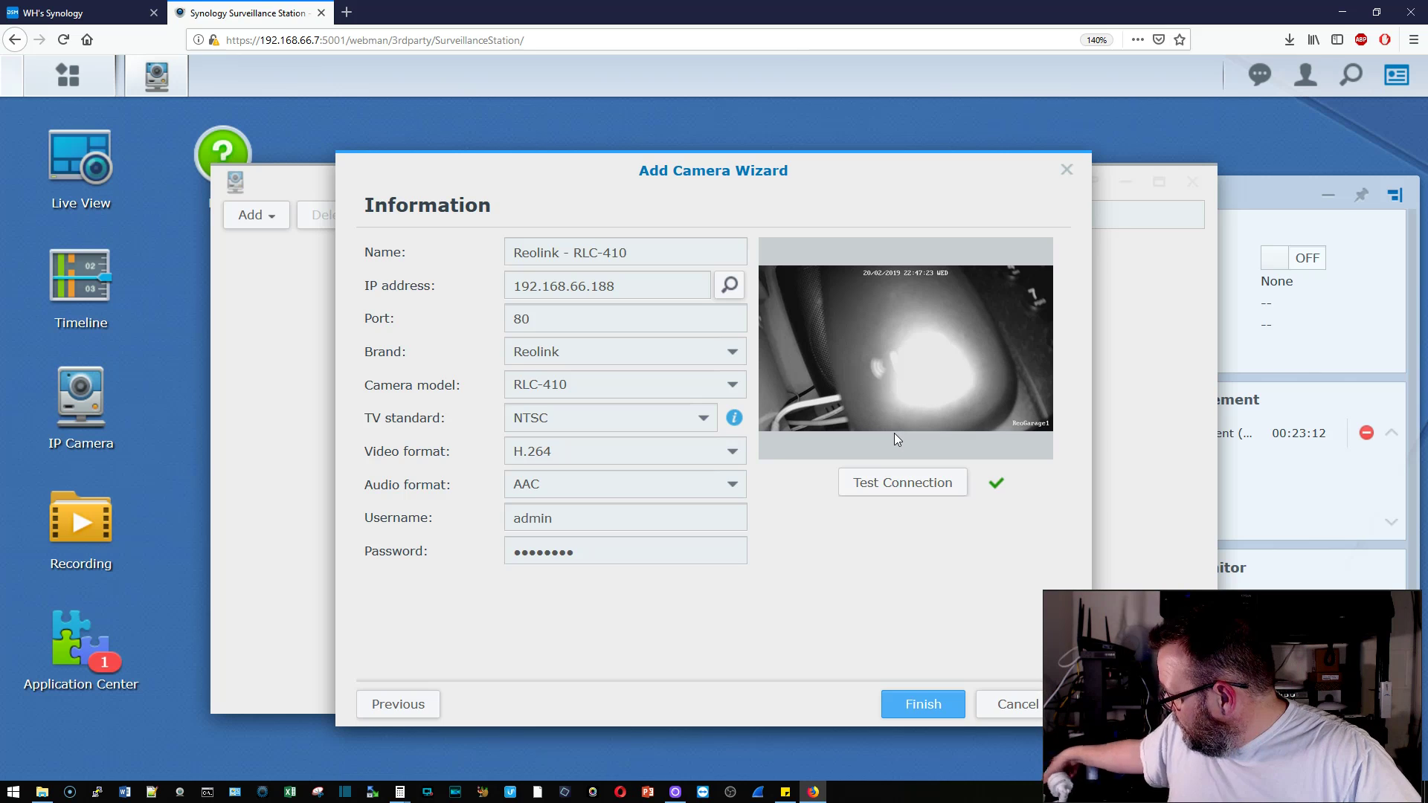
click(932, 716)
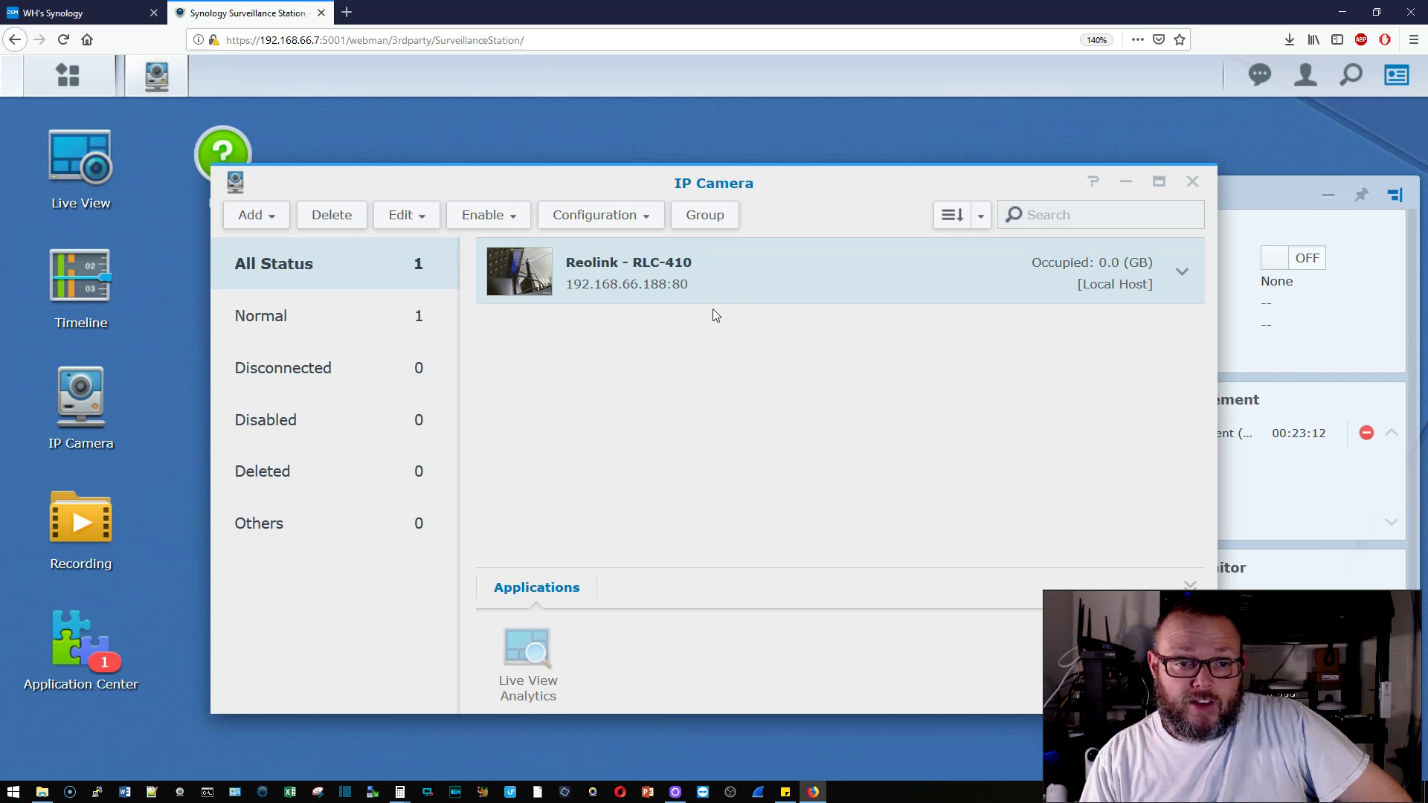
Open the RLC-410 live preview, take a snapshot, then delete it.
click(519, 271)
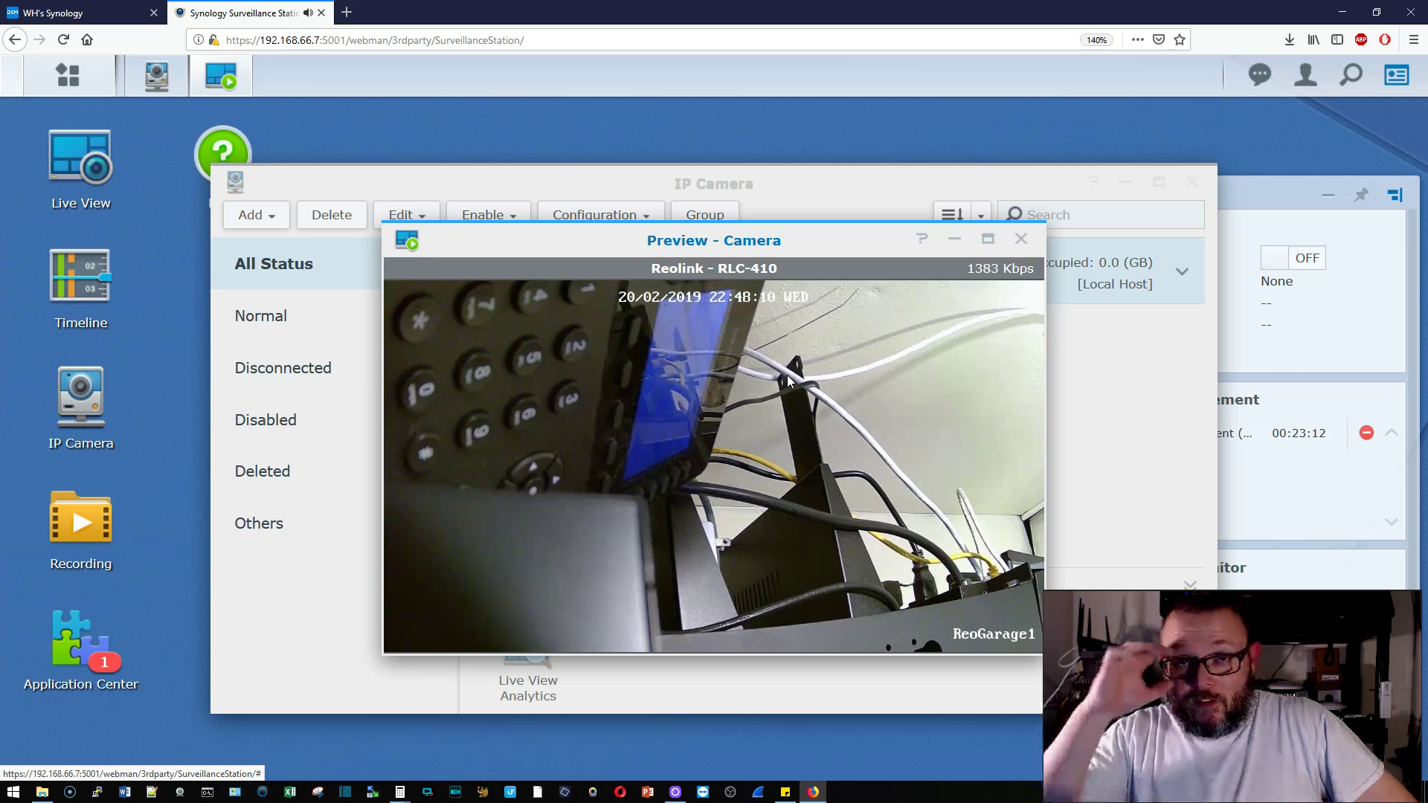
mouse_move(428, 550)
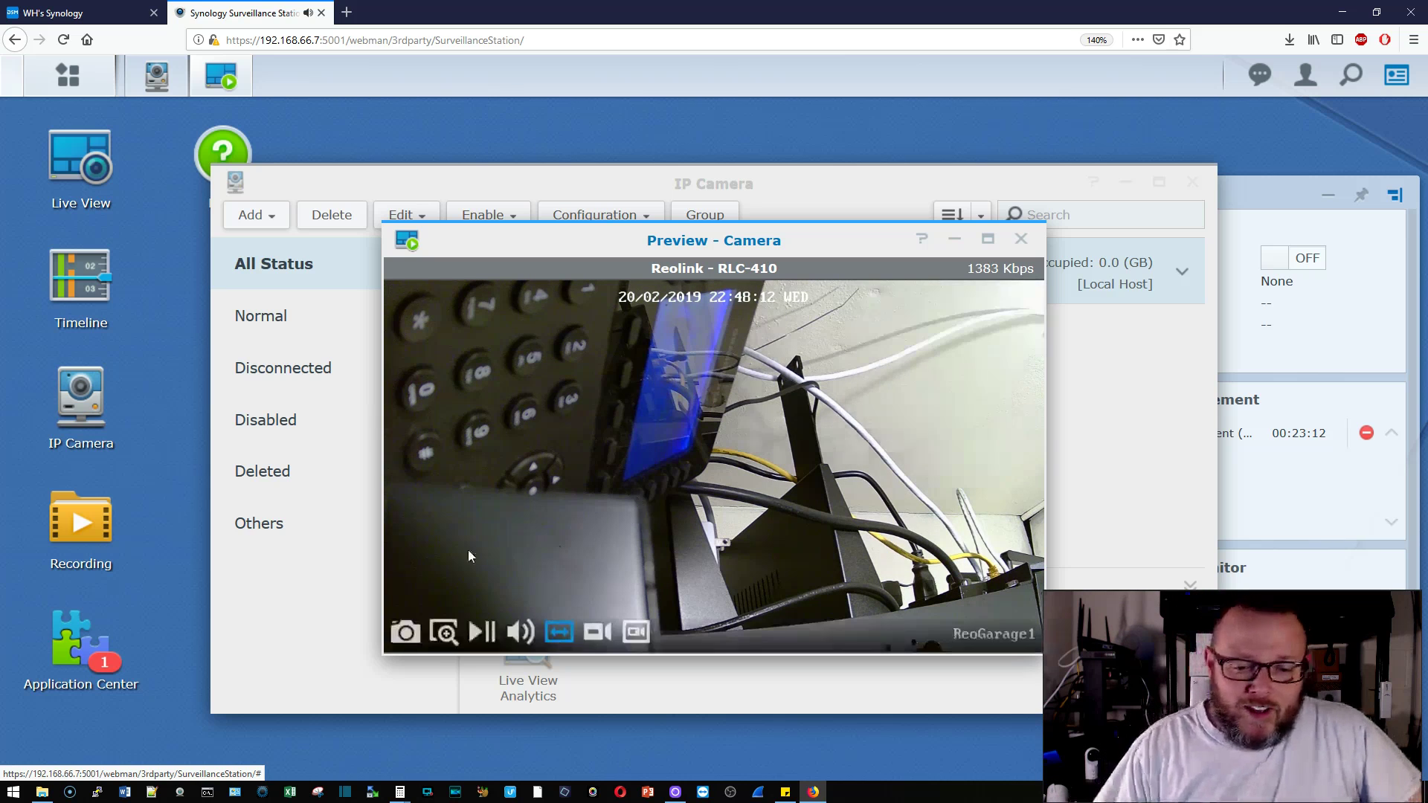
click(405, 641)
mouse_move(904, 385)
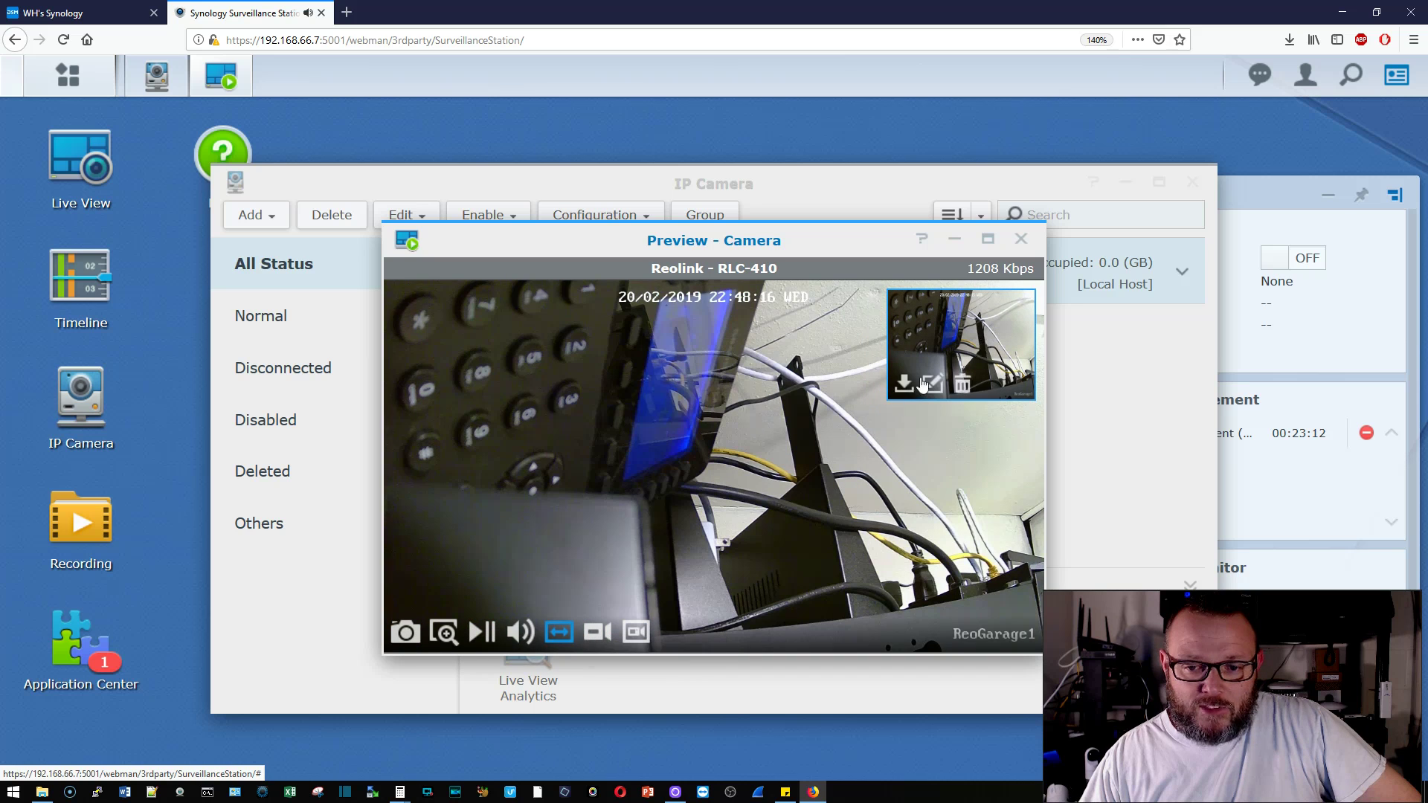
click(963, 385)
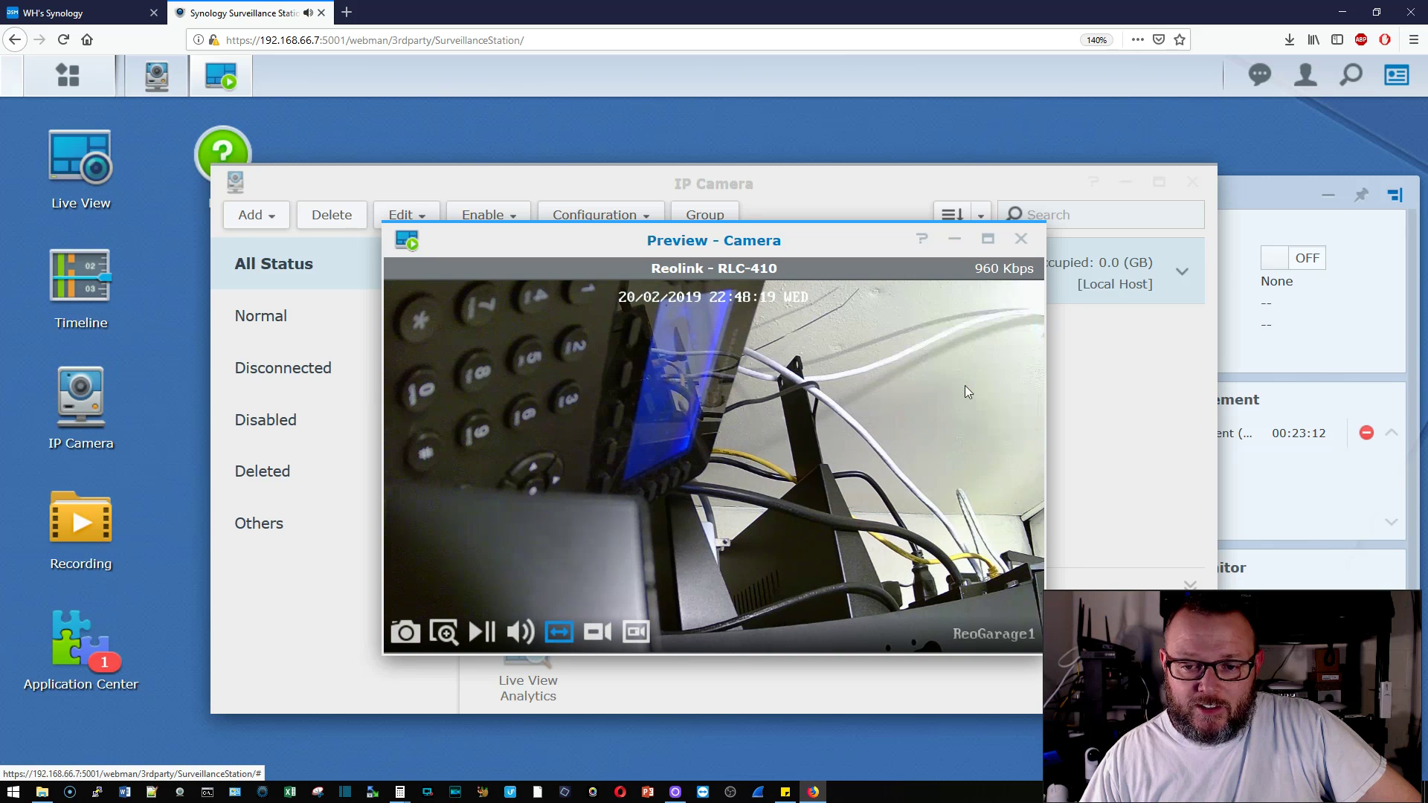
Drag-zoom into the video's lower-left area, adjust the zoom, then return to full view.
click(444, 632)
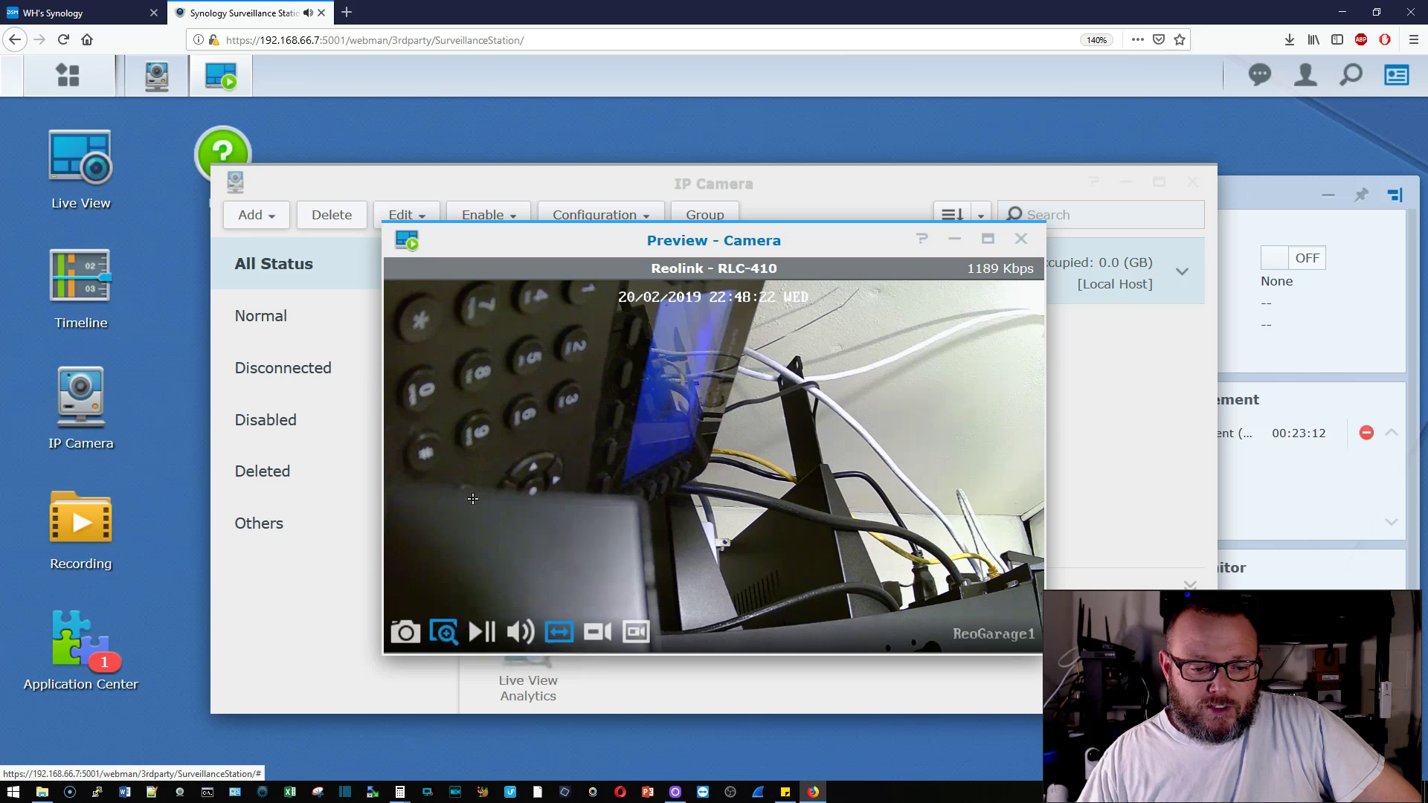
drag(473, 498, 818, 638)
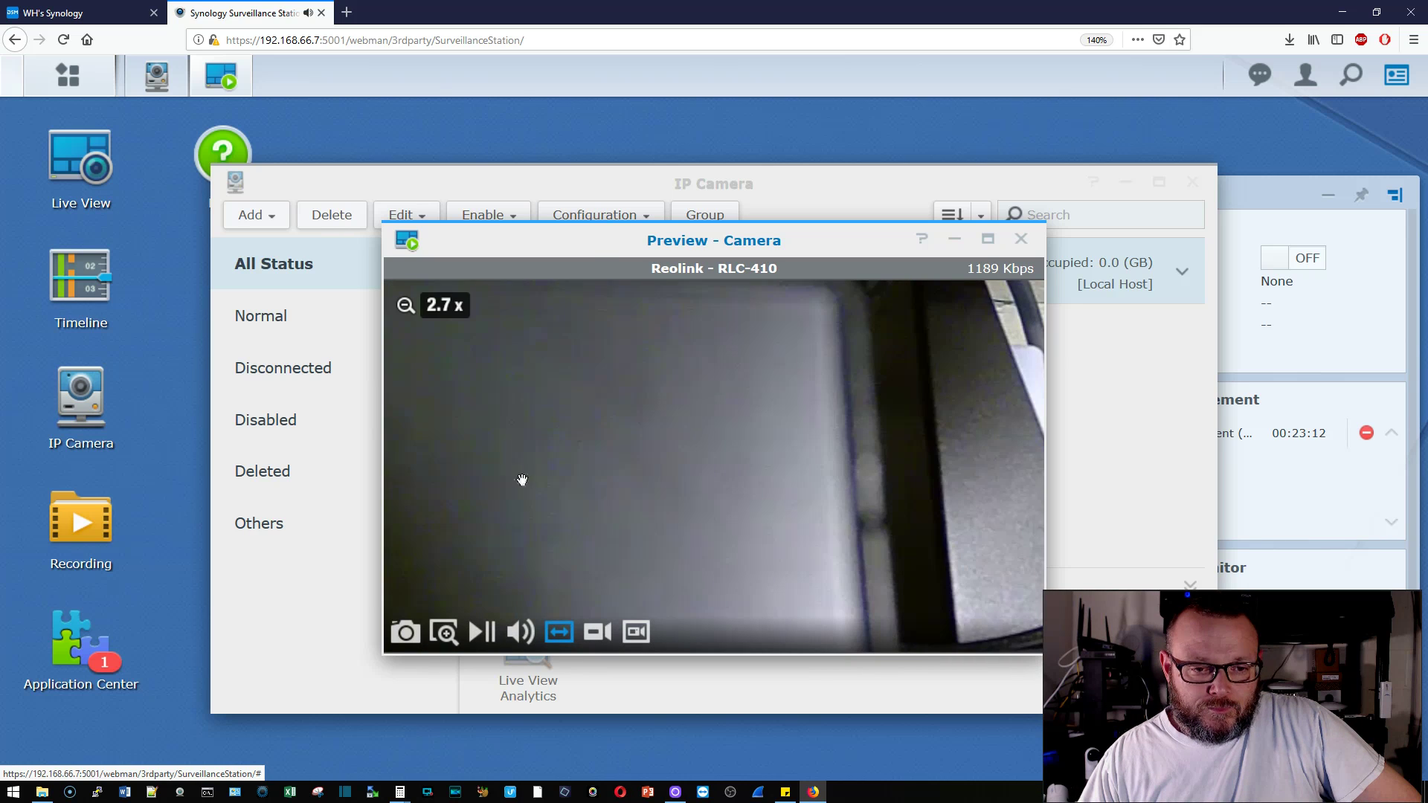
scroll(520, 424, down, 3)
scroll(530, 398, up, 4)
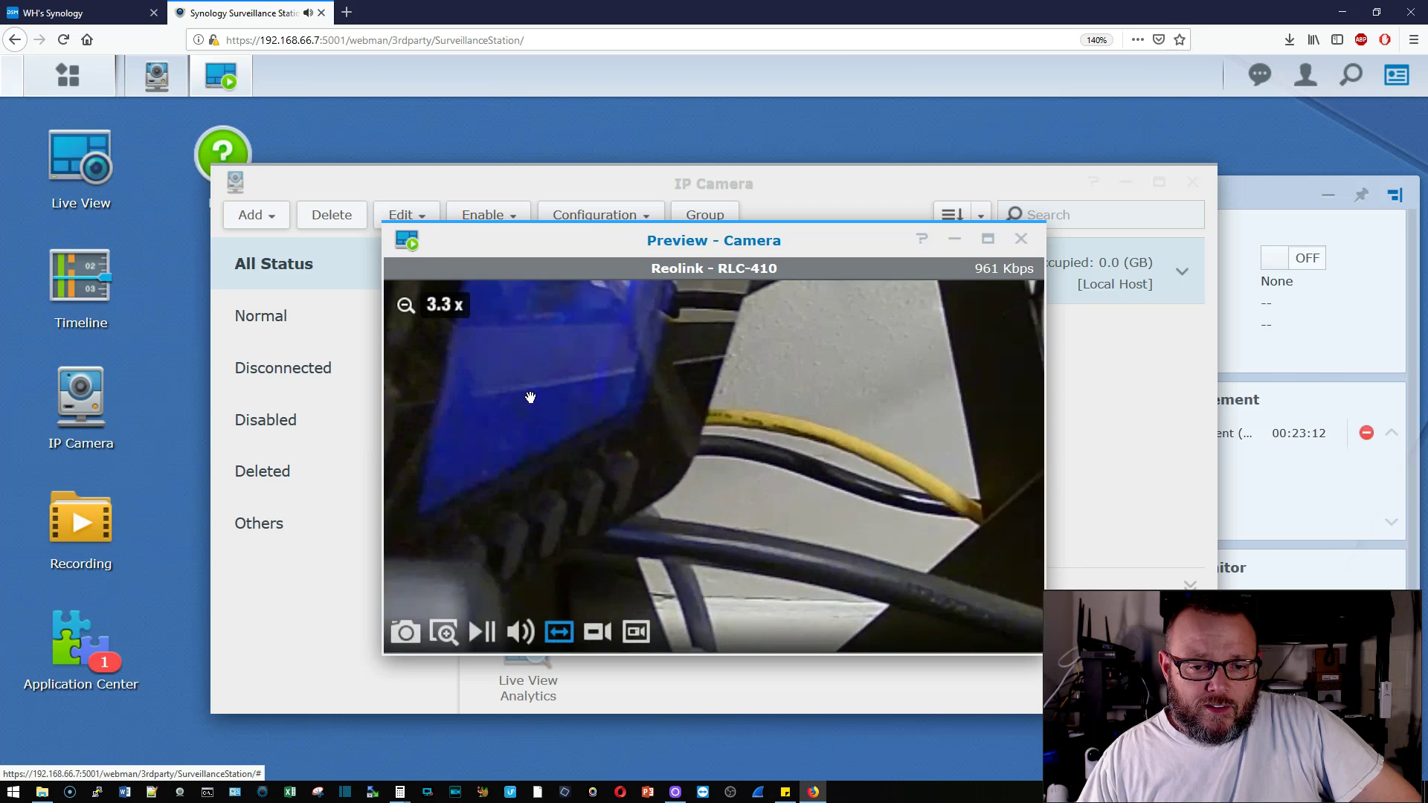
scroll(529, 398, down, 3)
scroll(790, 450, up, 1)
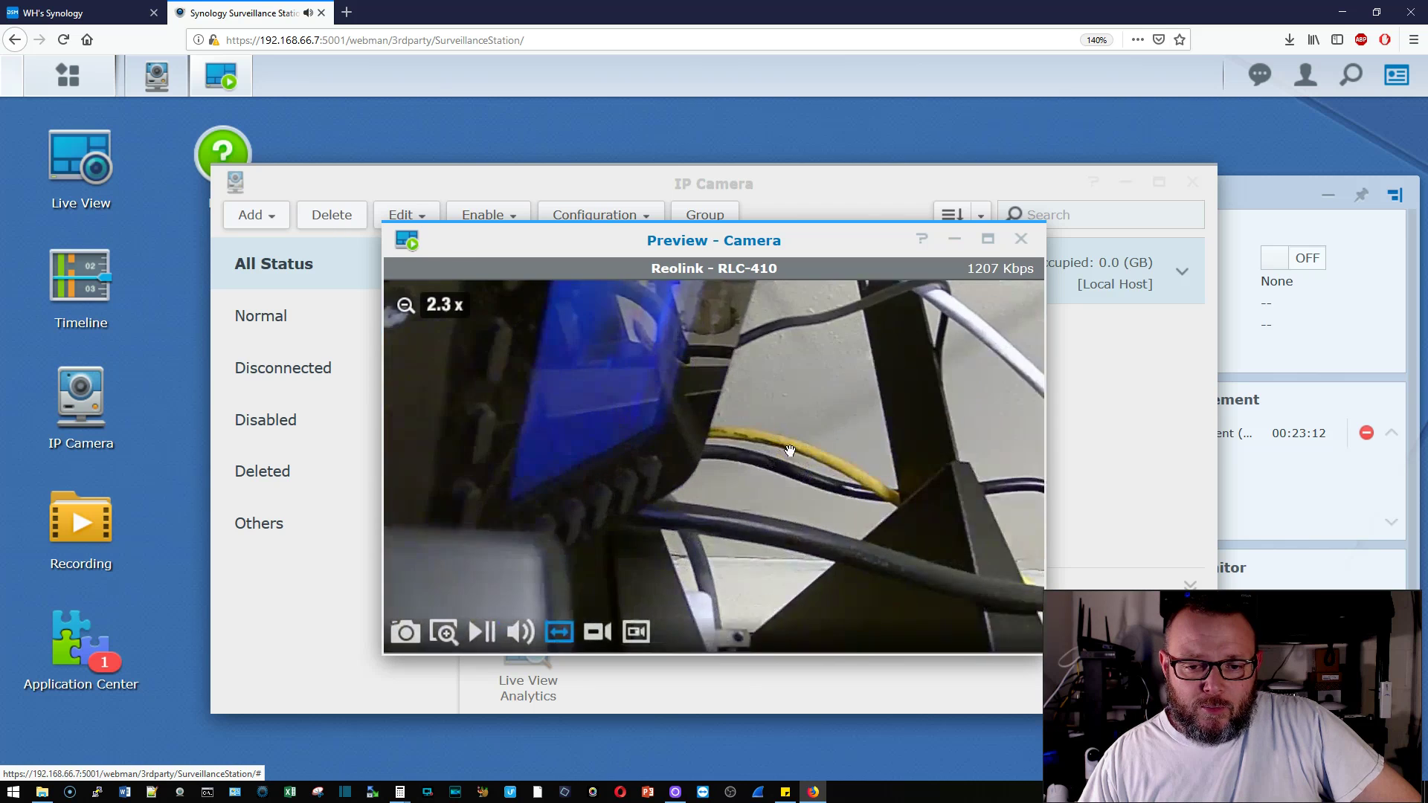
scroll(790, 451, up, 2)
scroll(778, 487, up, 2)
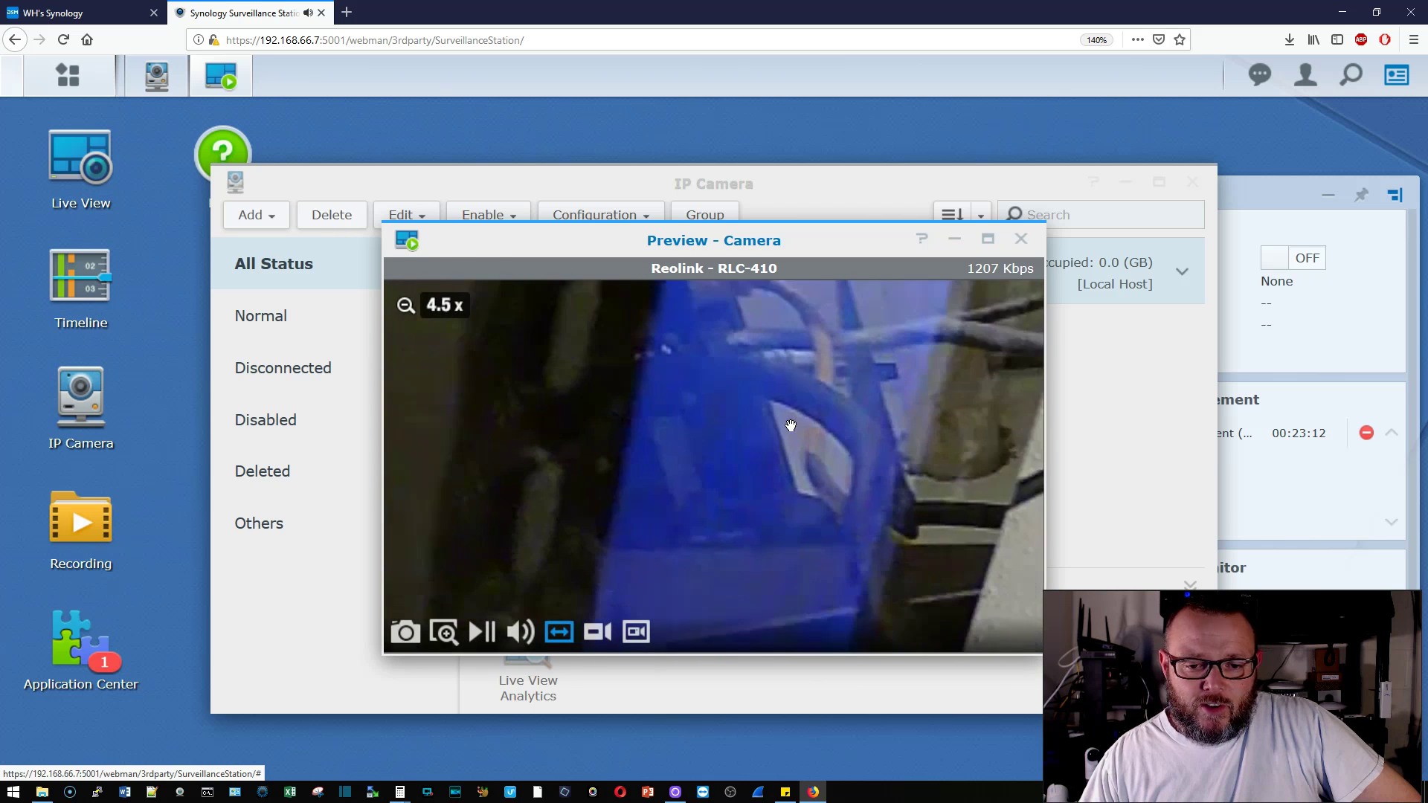
scroll(791, 426, down, 7)
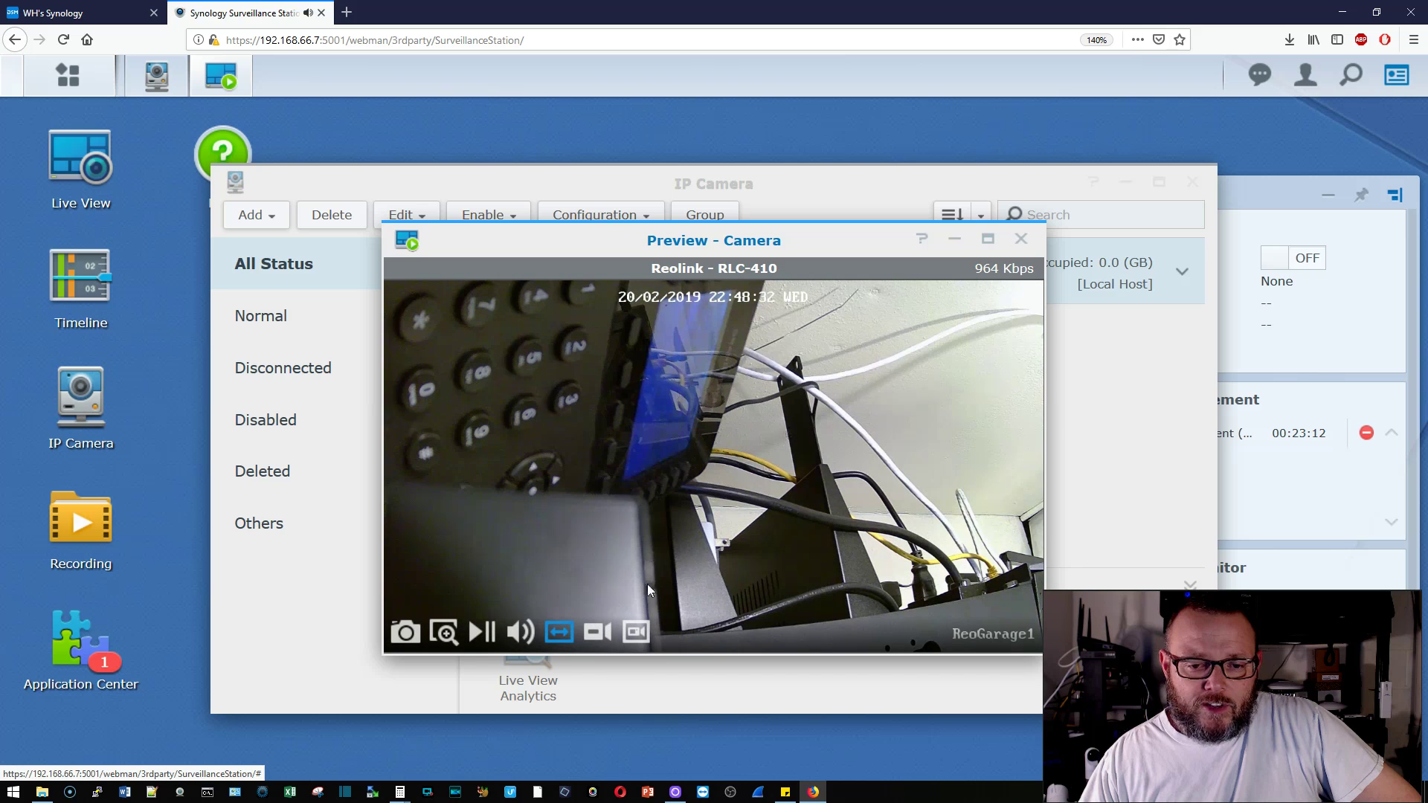
mouse_move(514, 639)
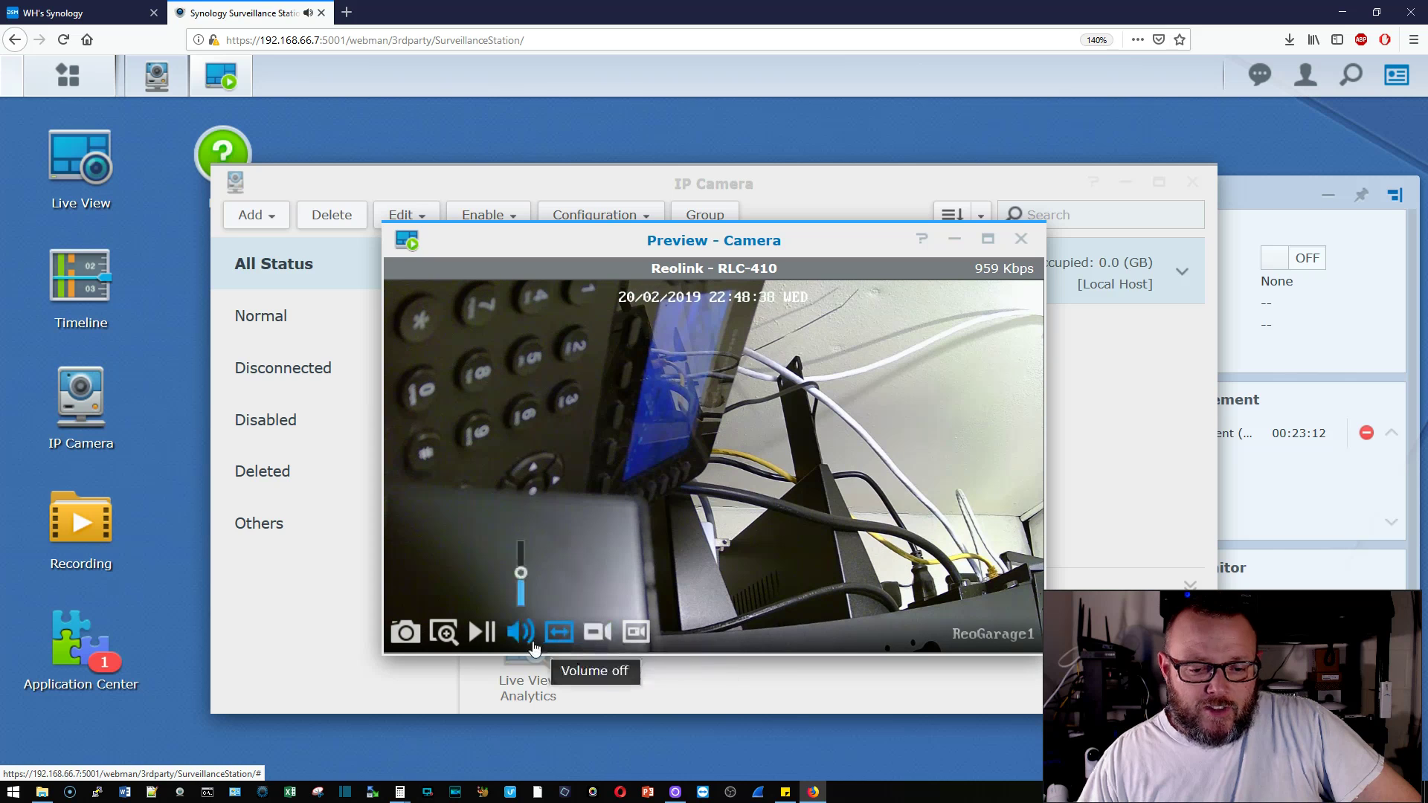
Start a custom 5-minute manual recording, view the stream settings, and close the preview.
click(600, 636)
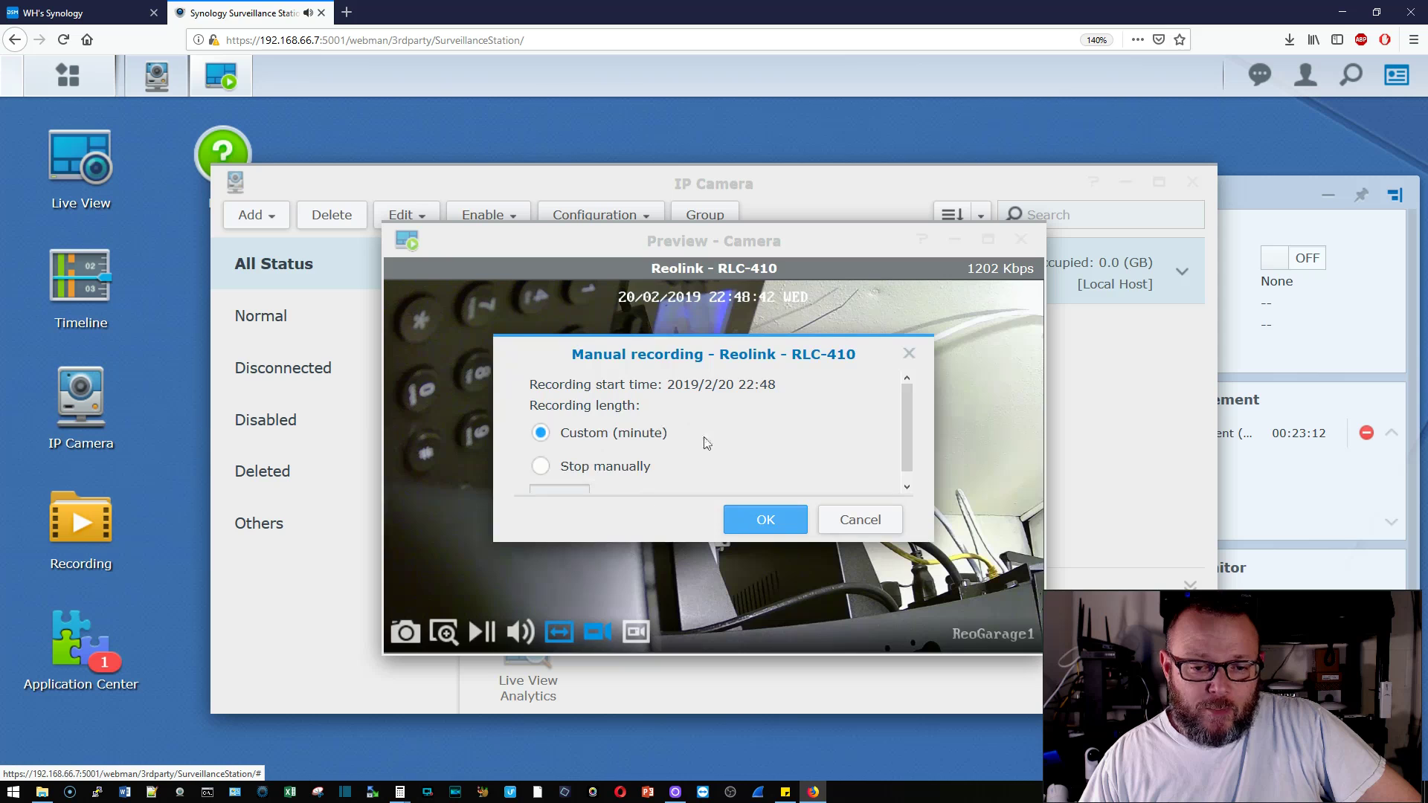
scroll(705, 441, down, 1)
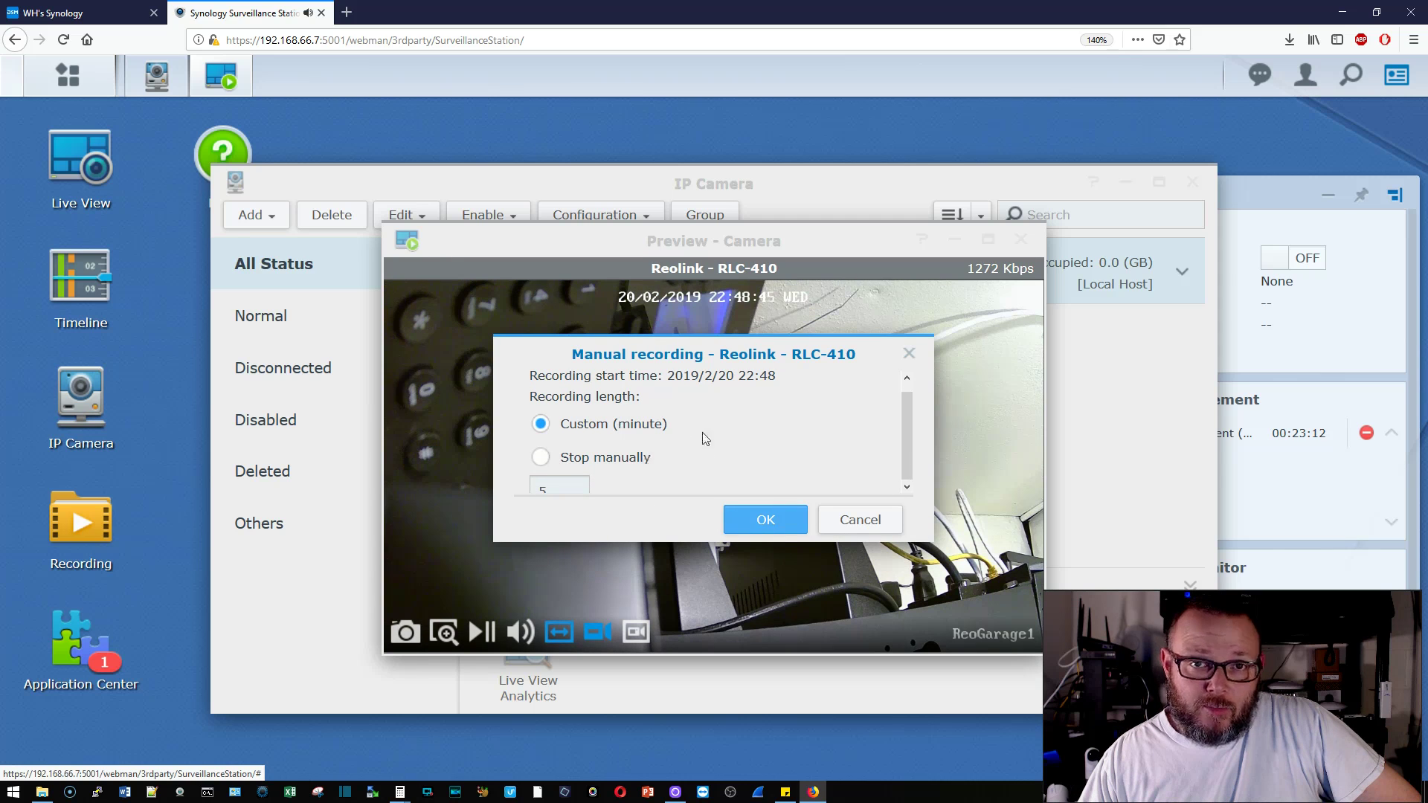
click(859, 519)
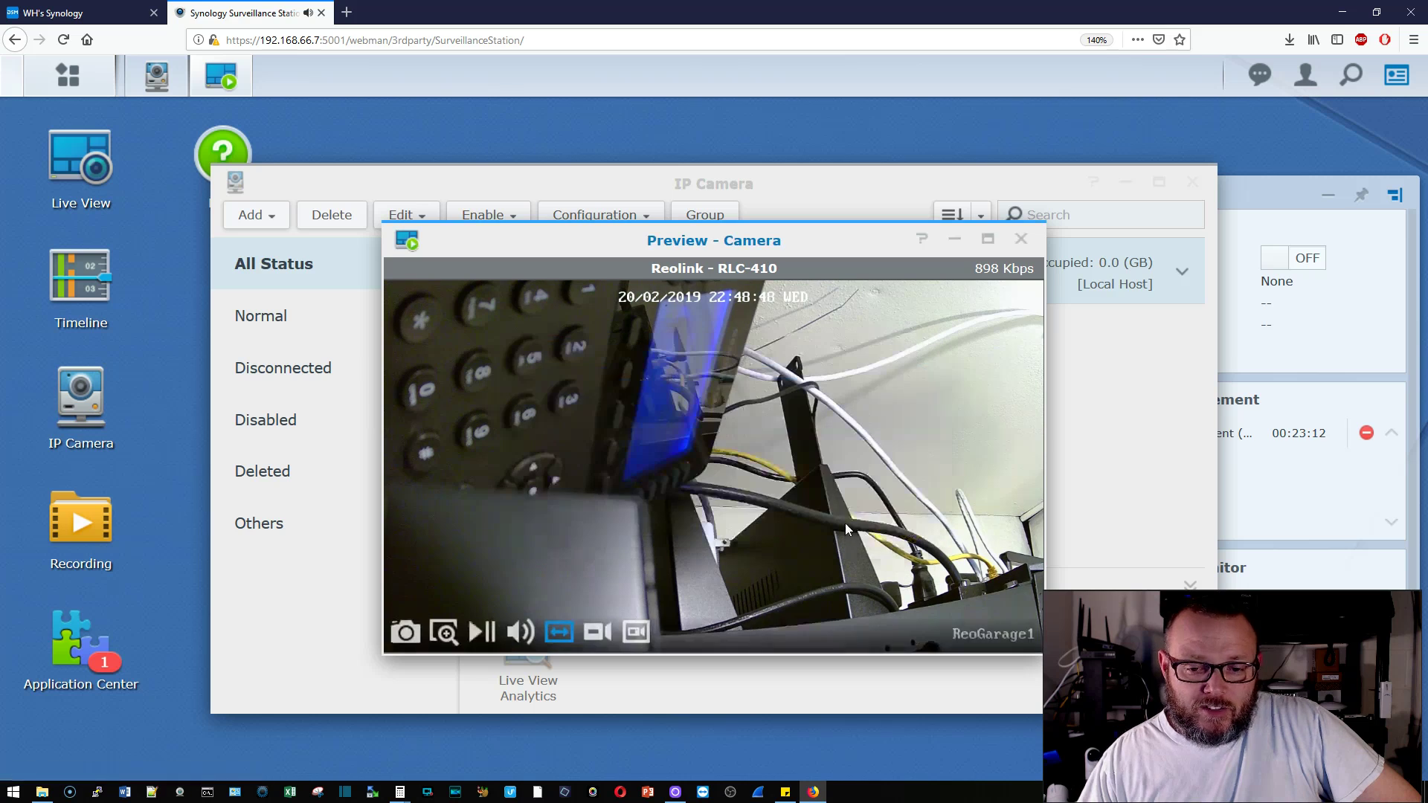
click(636, 633)
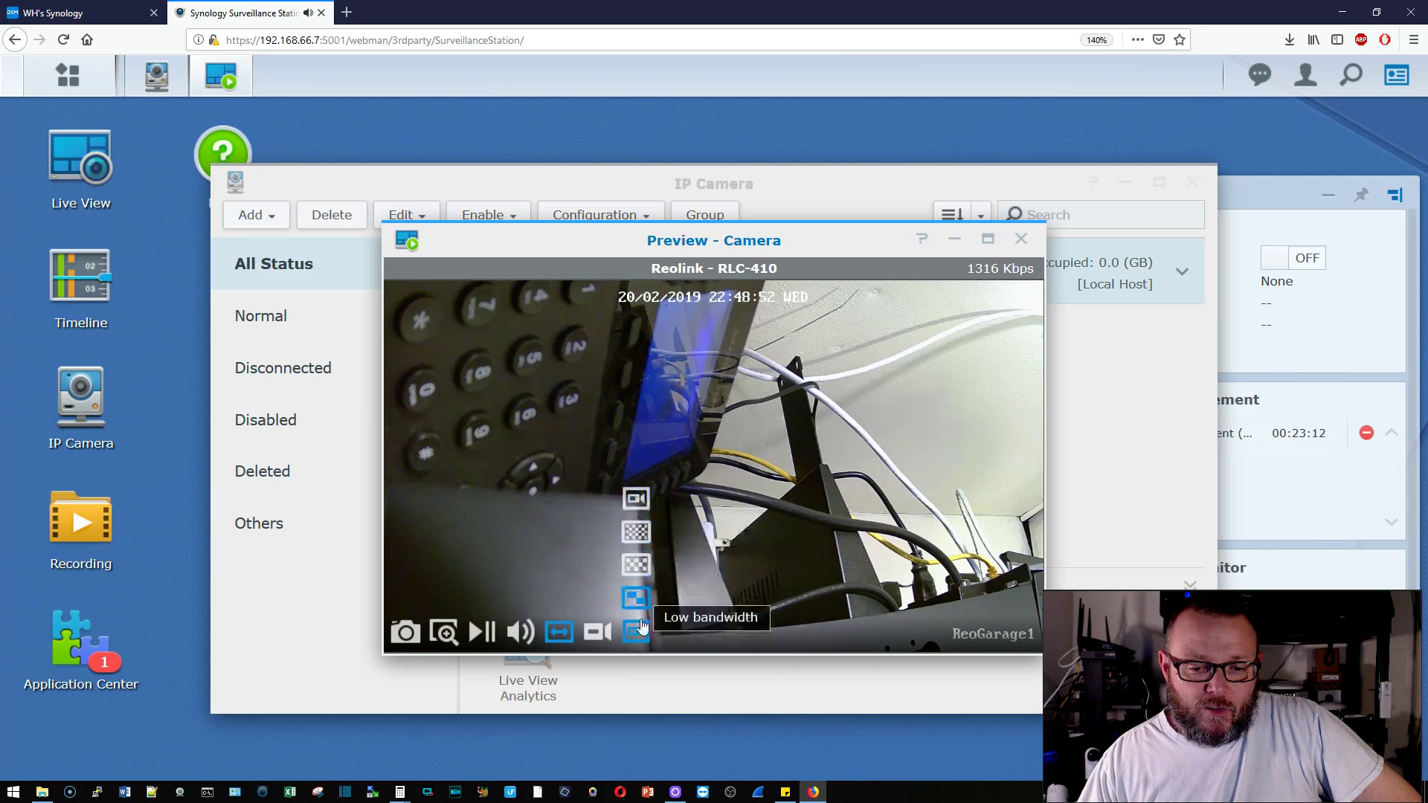
click(1021, 240)
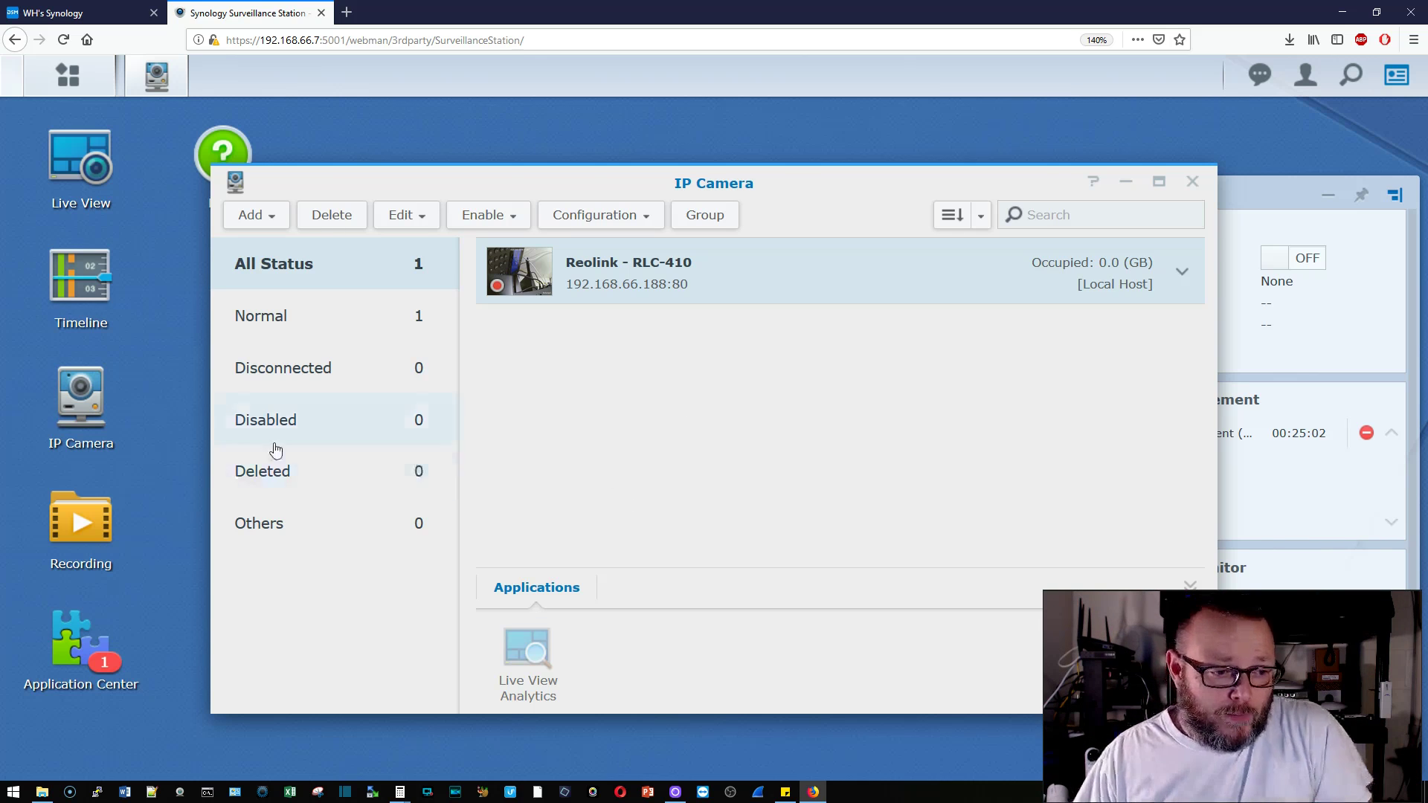
click(78, 524)
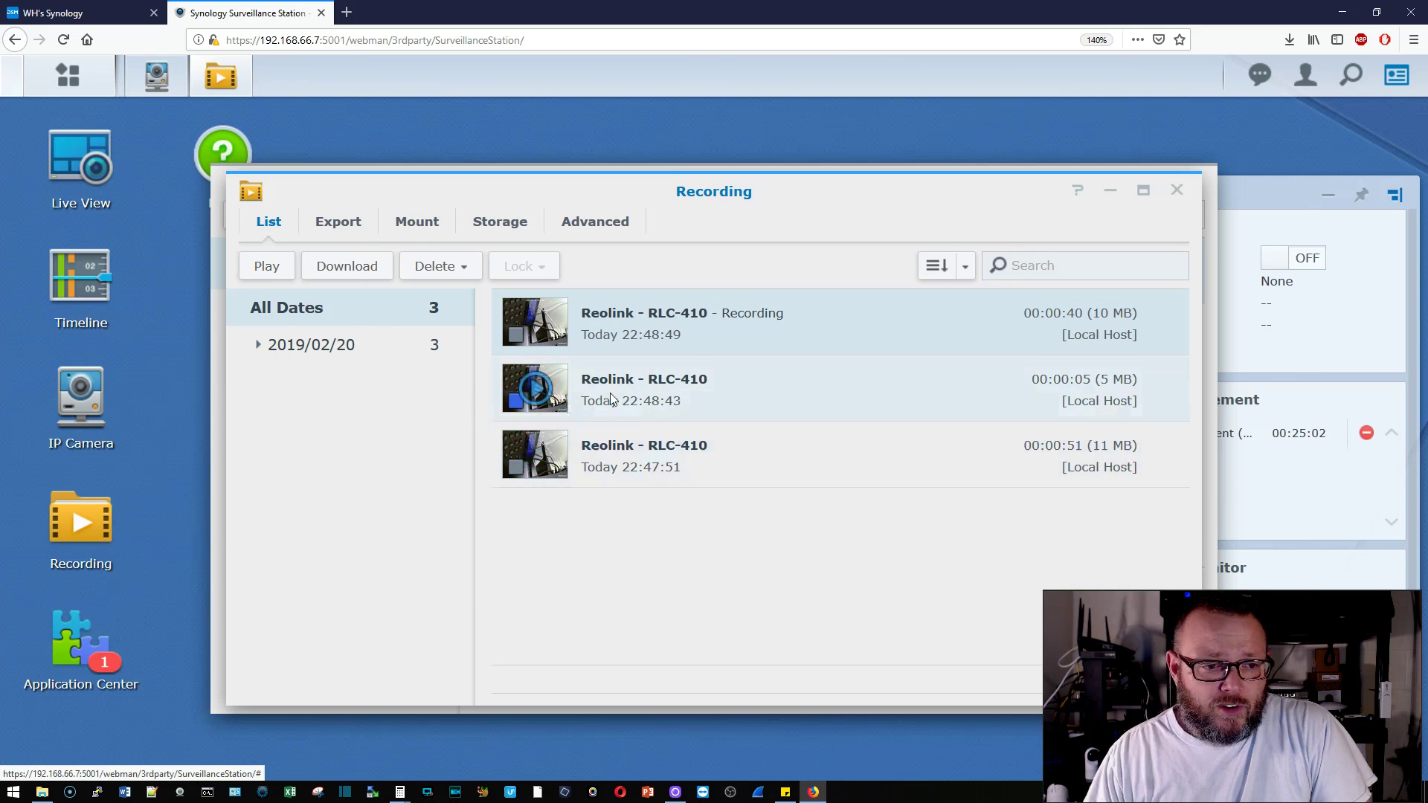
click(261, 348)
click(260, 349)
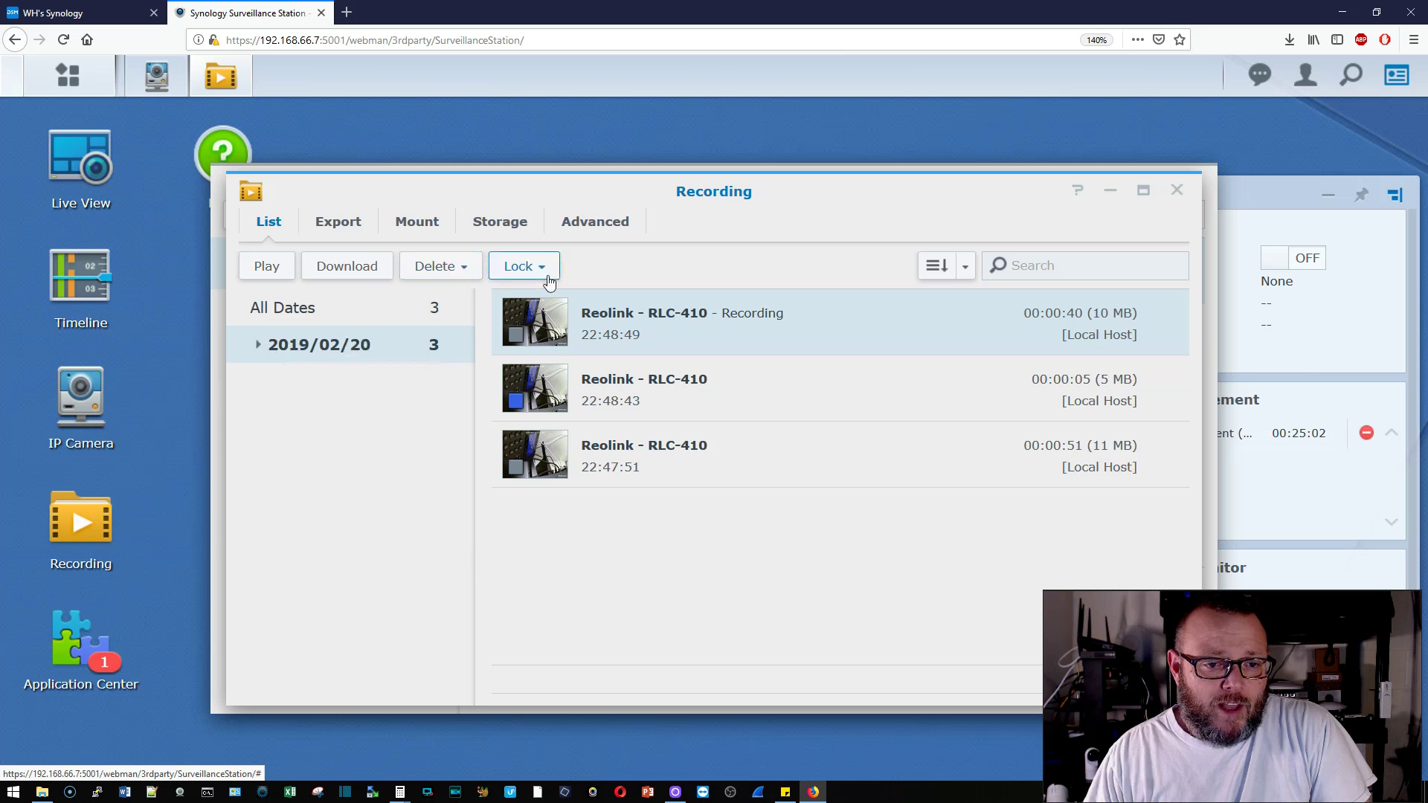
click(521, 268)
click(624, 306)
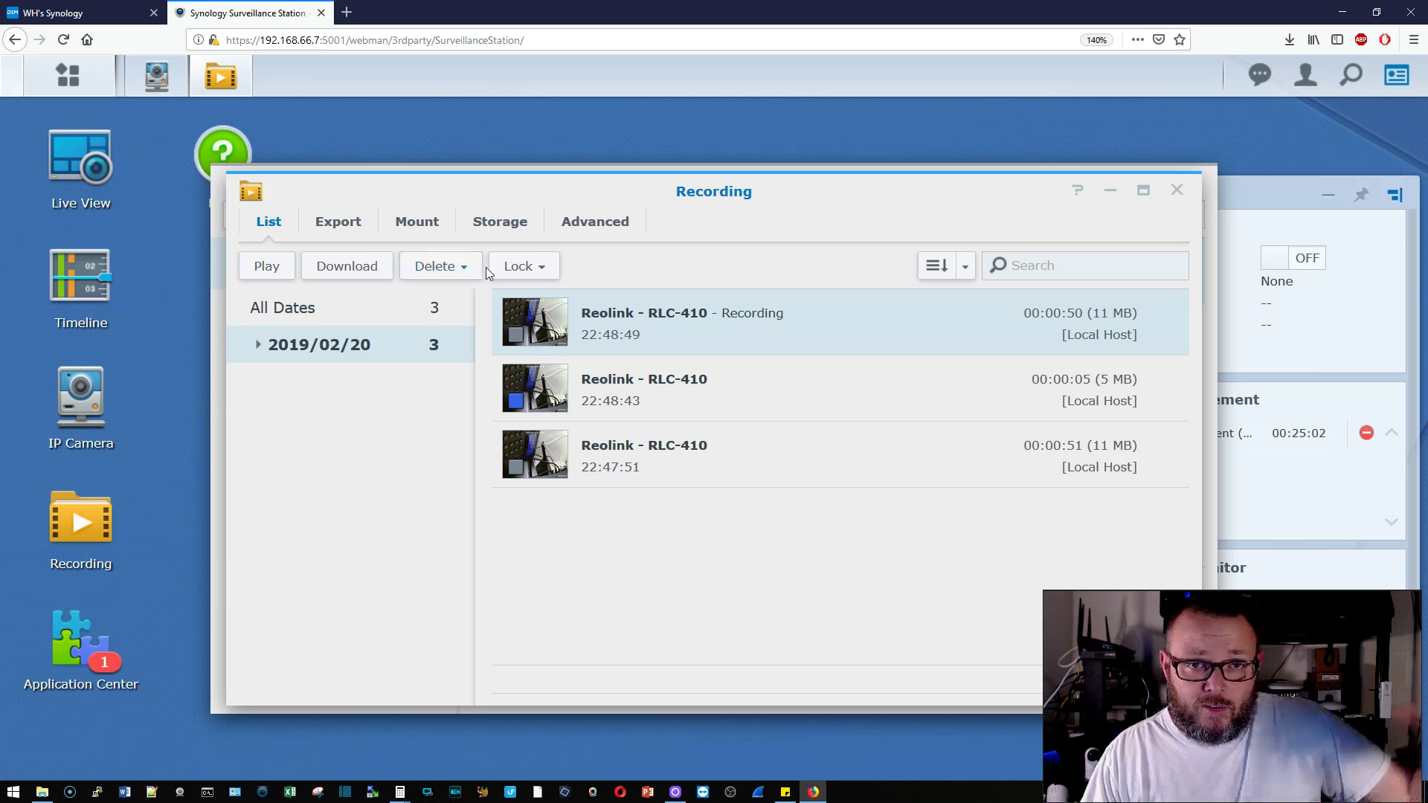
click(464, 271)
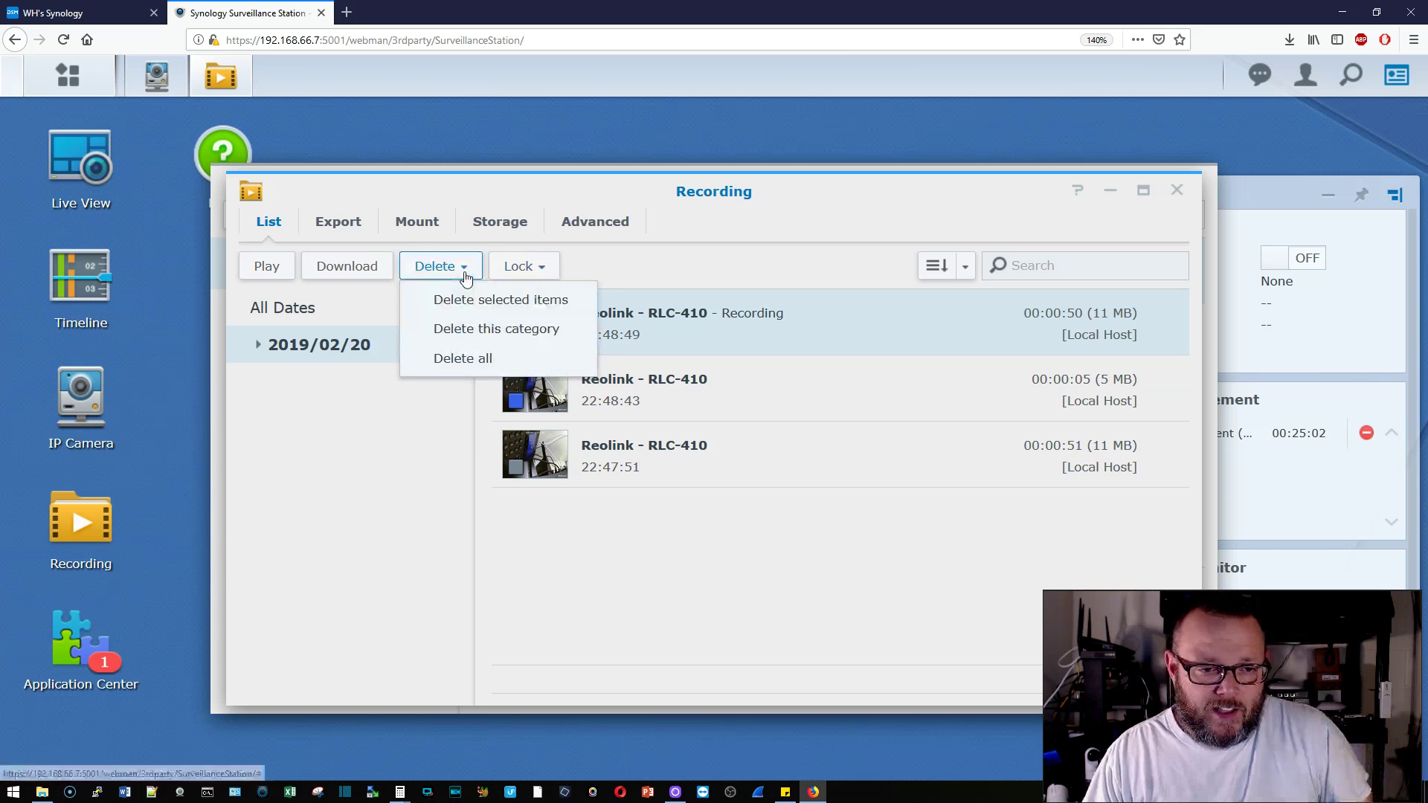
click(344, 229)
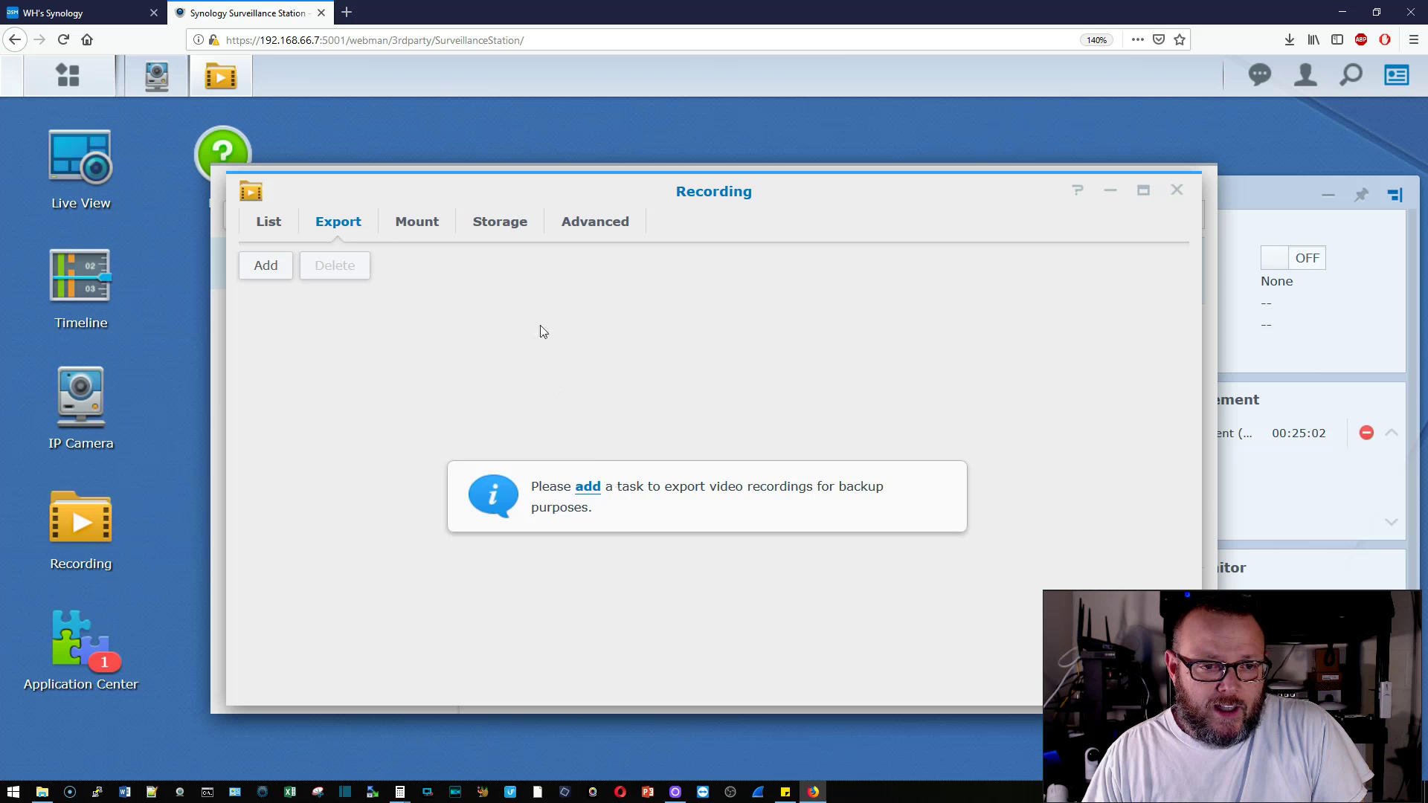
click(397, 223)
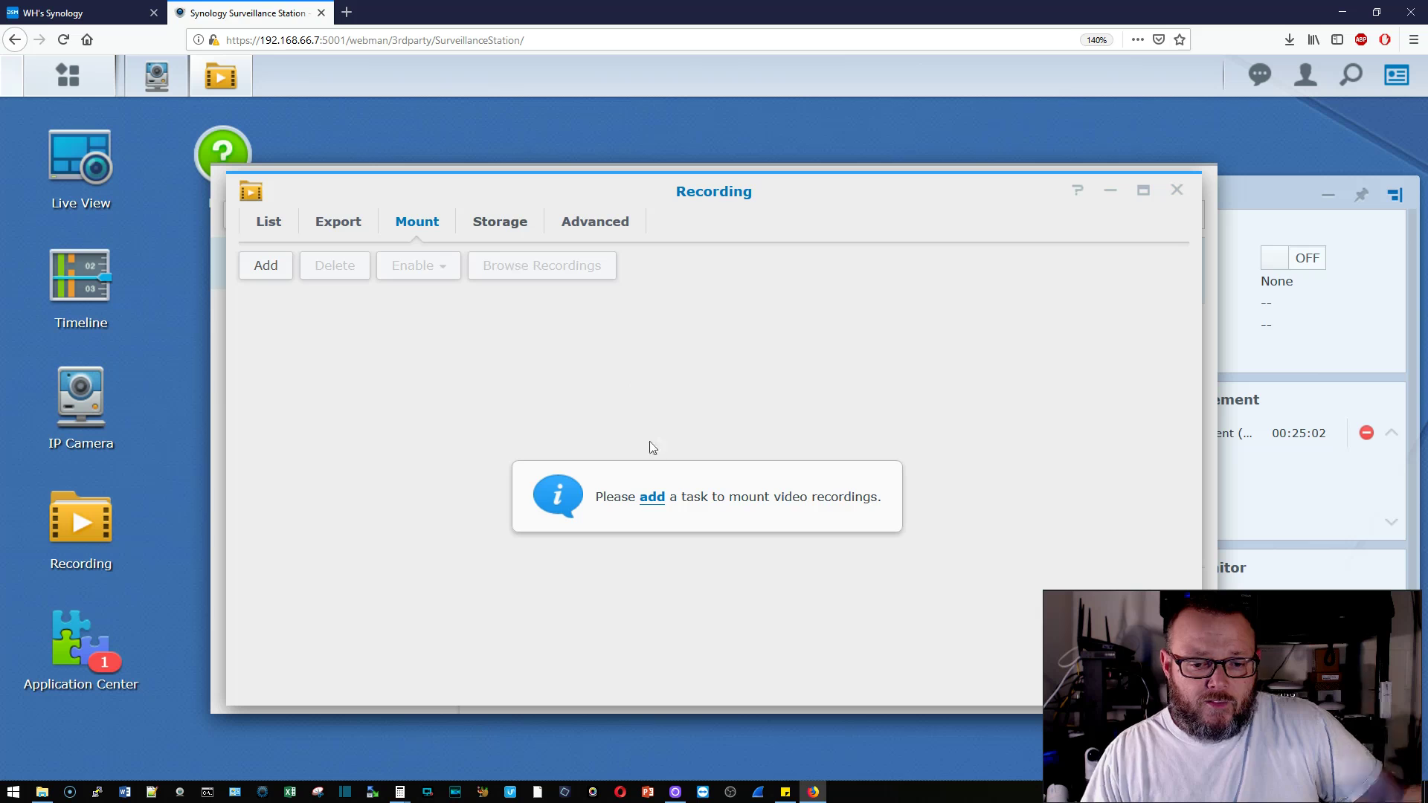
click(492, 226)
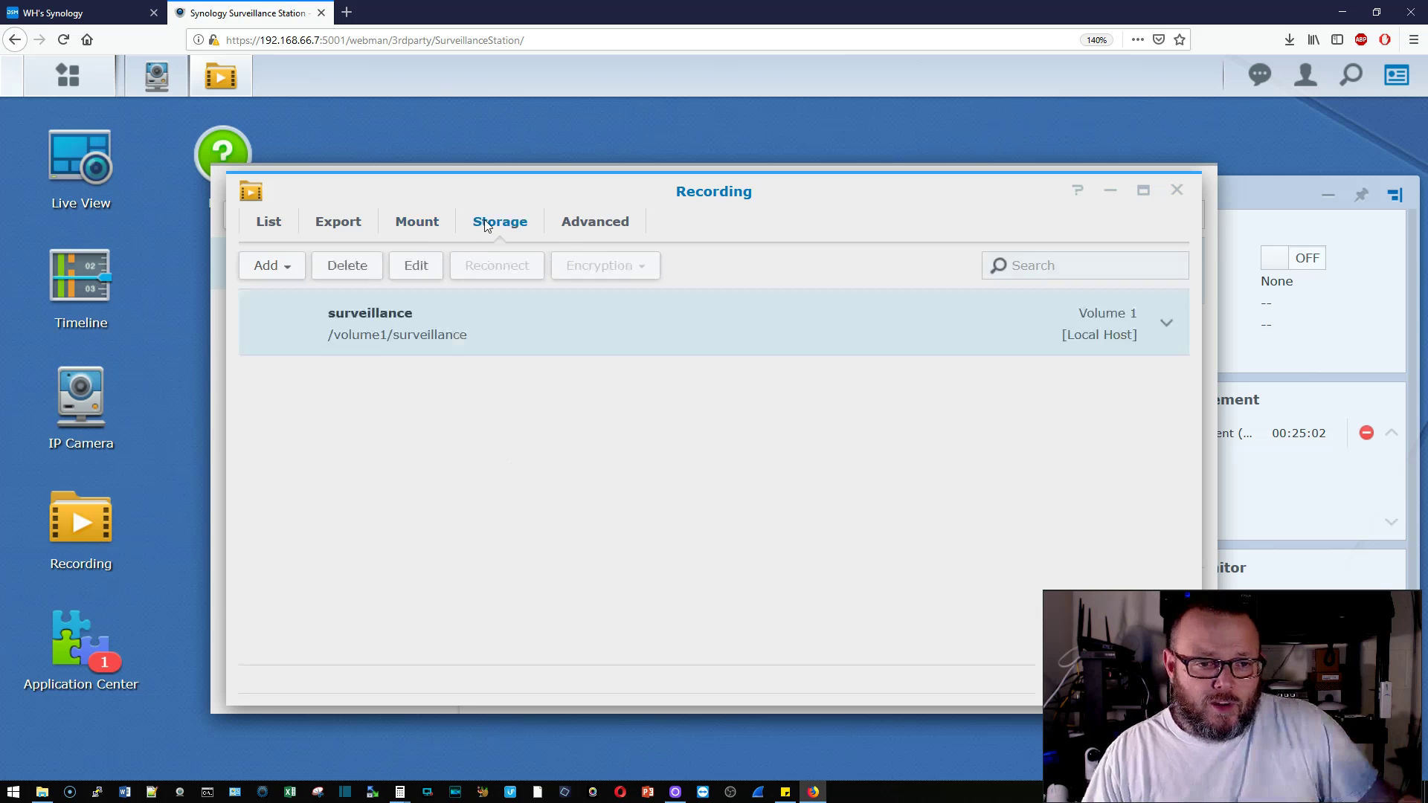
click(604, 224)
click(525, 228)
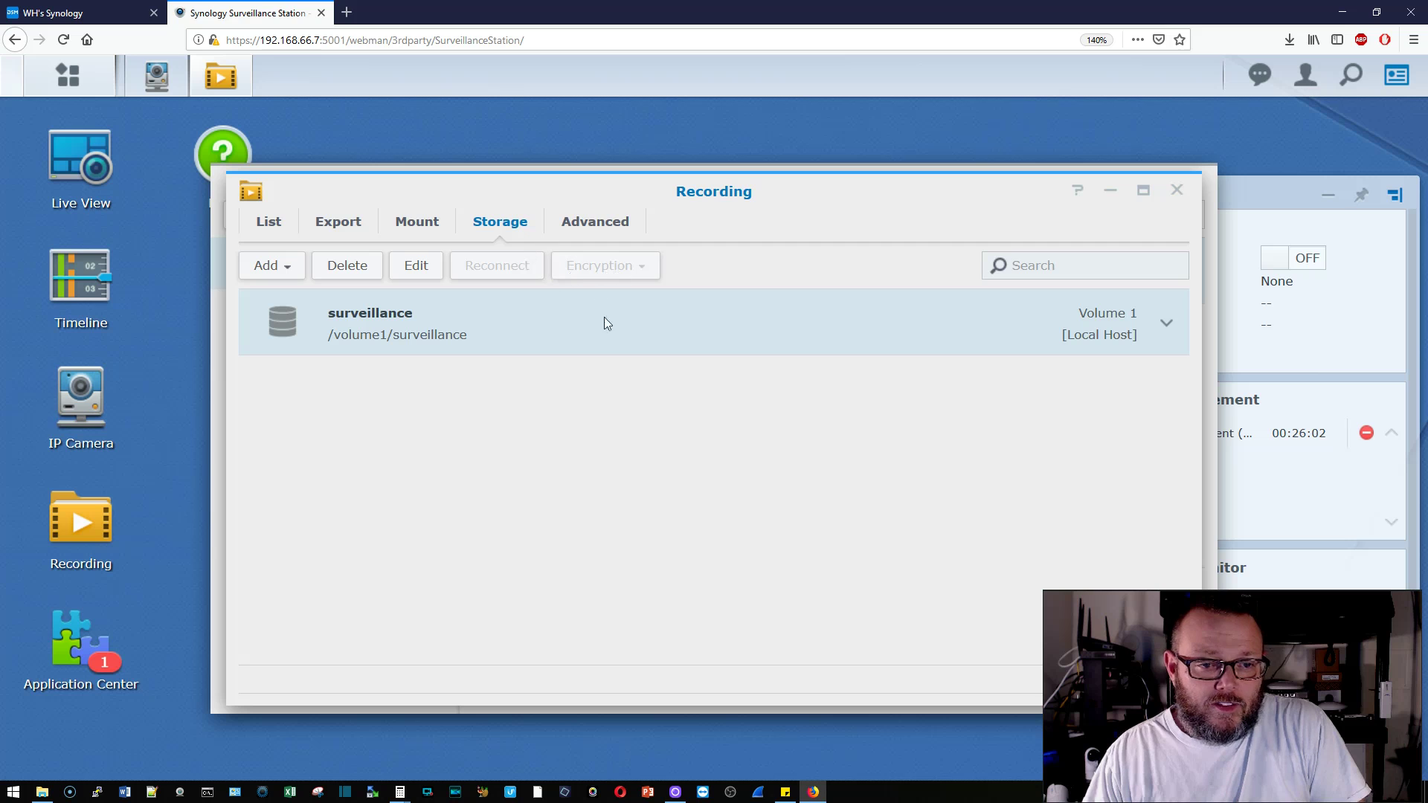
click(617, 220)
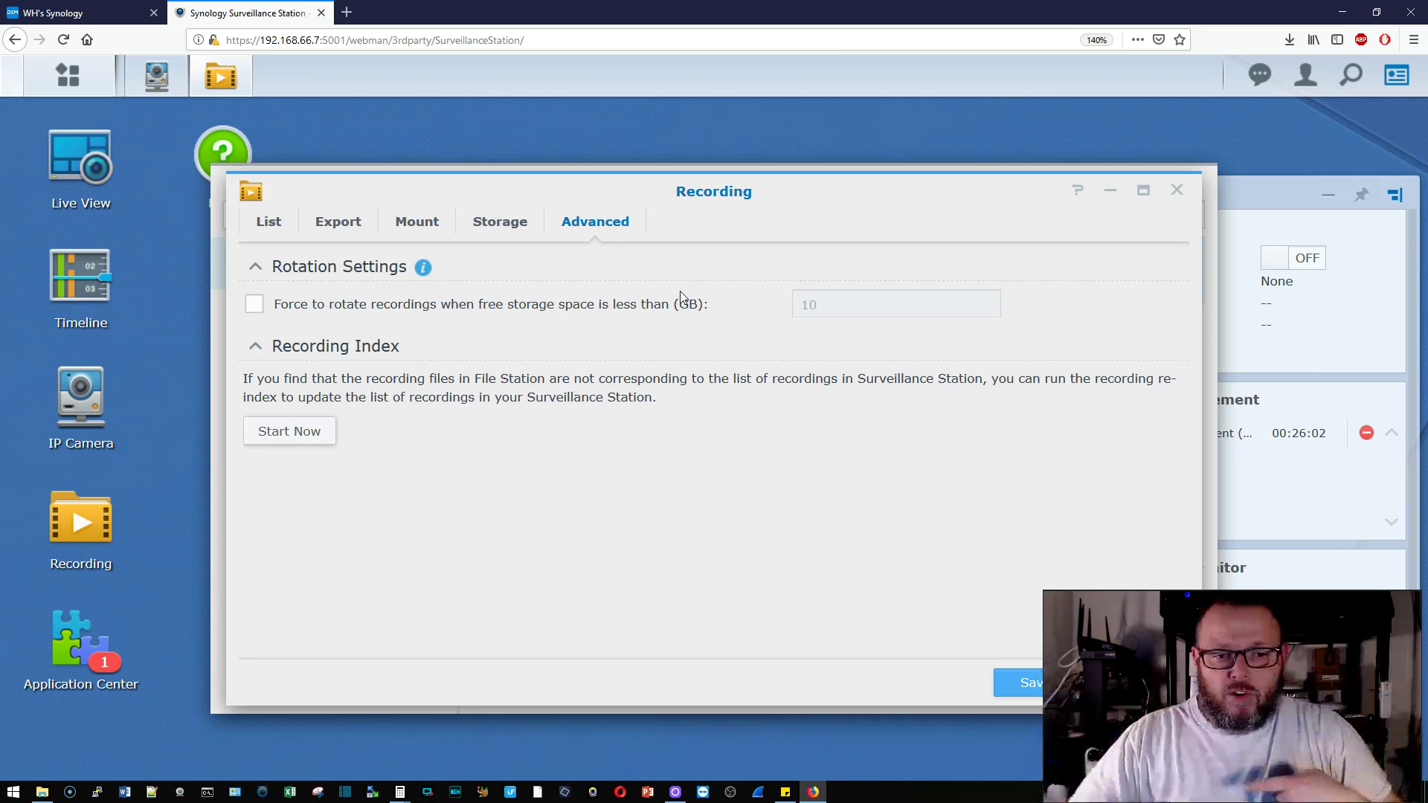
click(510, 224)
click(300, 222)
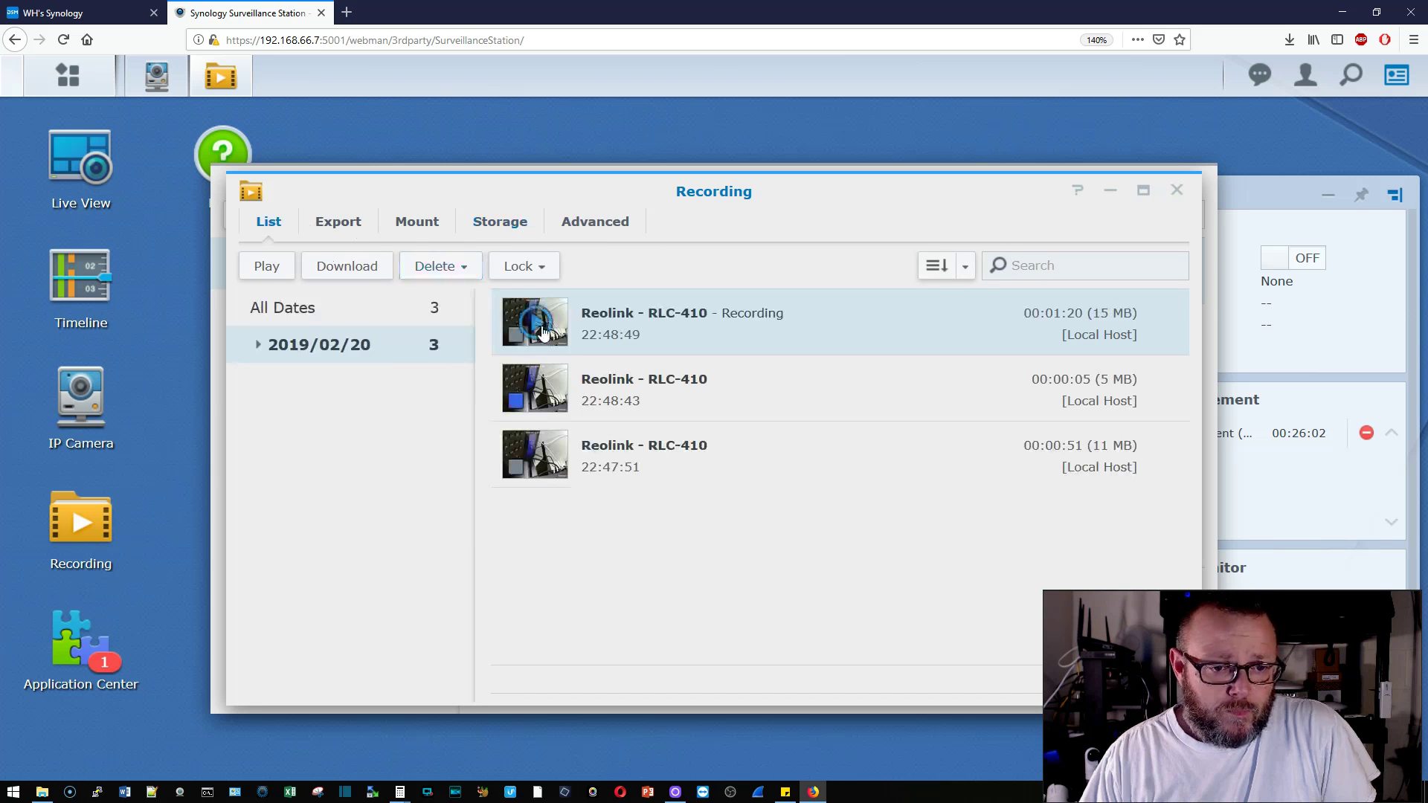
click(1178, 193)
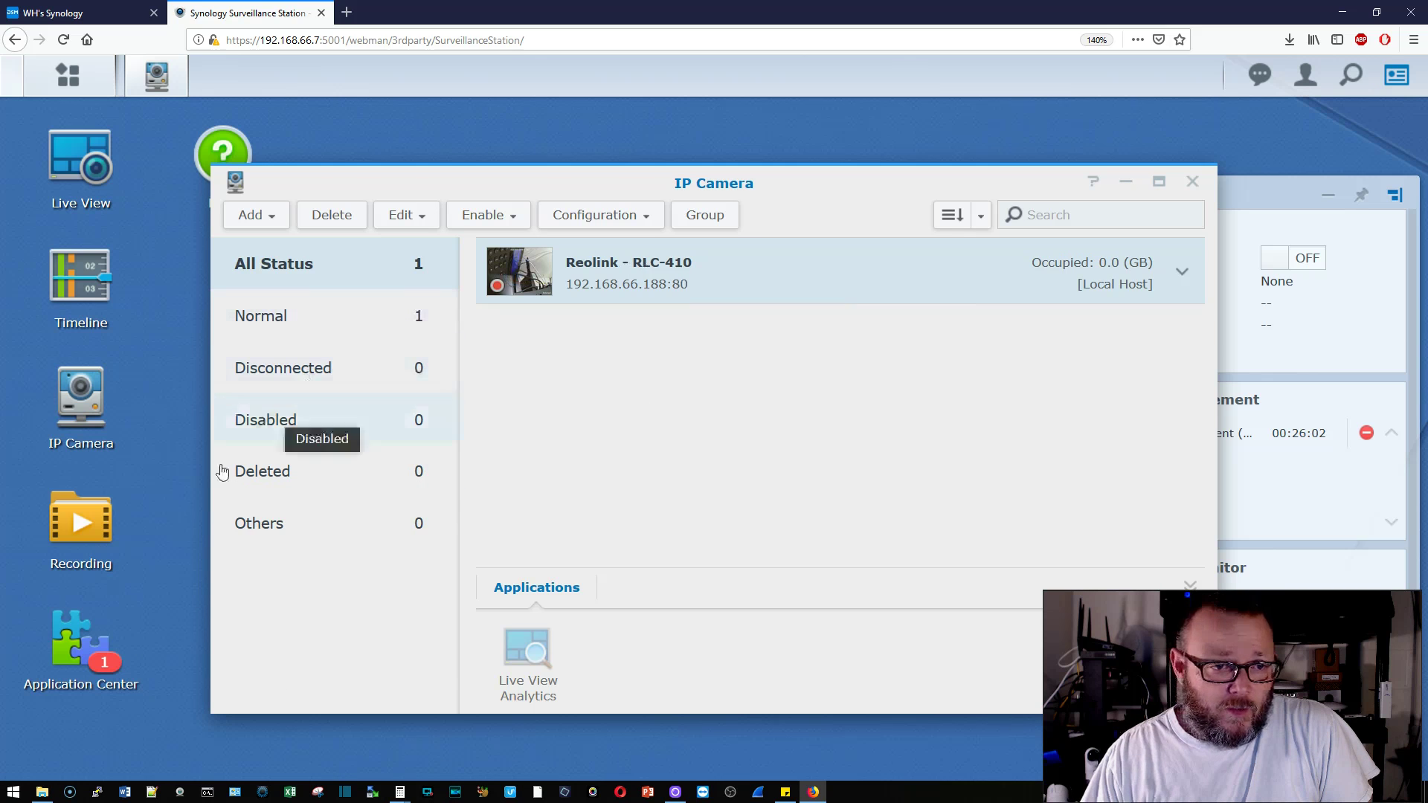
Update Device Pack in Application Center, confirming the restart, then list all add-ons.
click(87, 645)
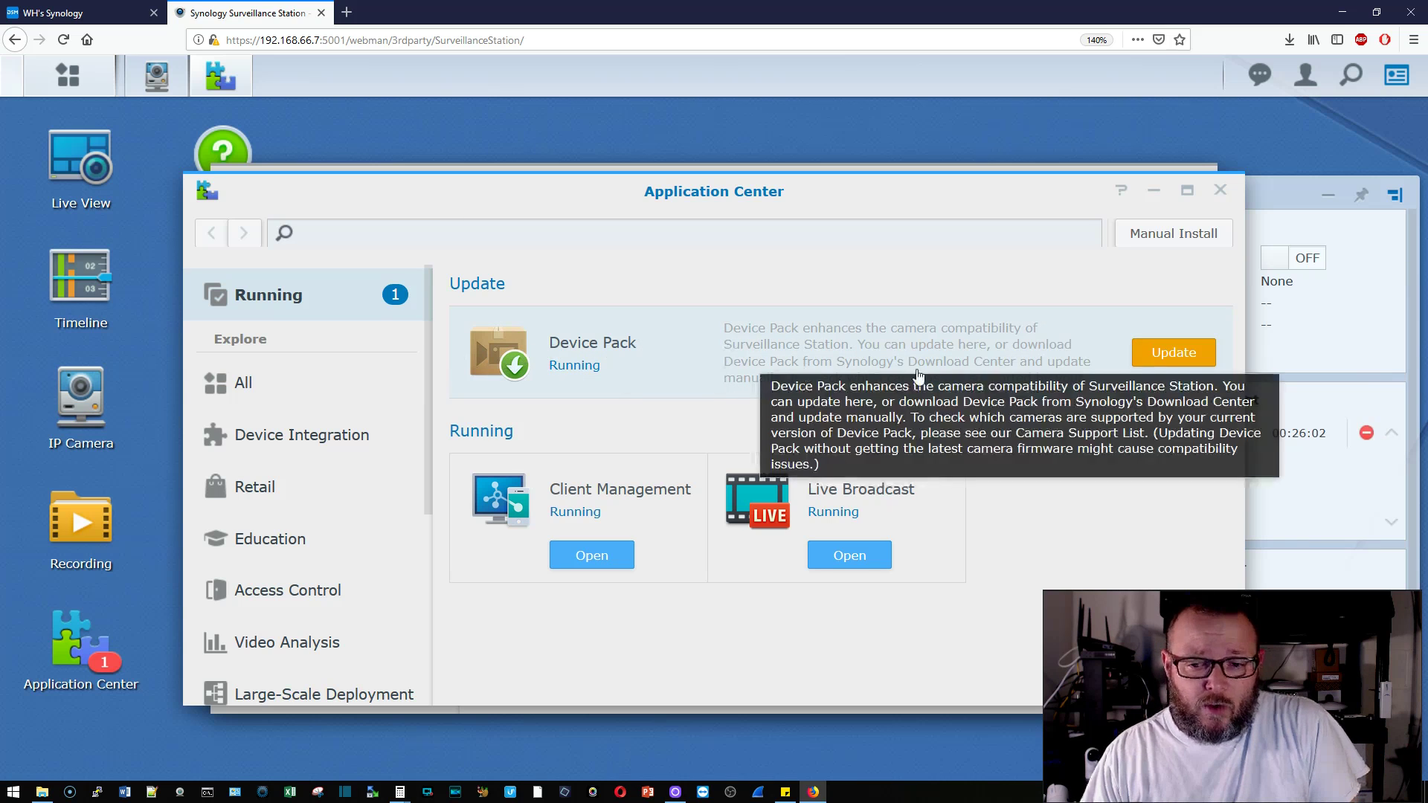
click(1165, 353)
click(875, 481)
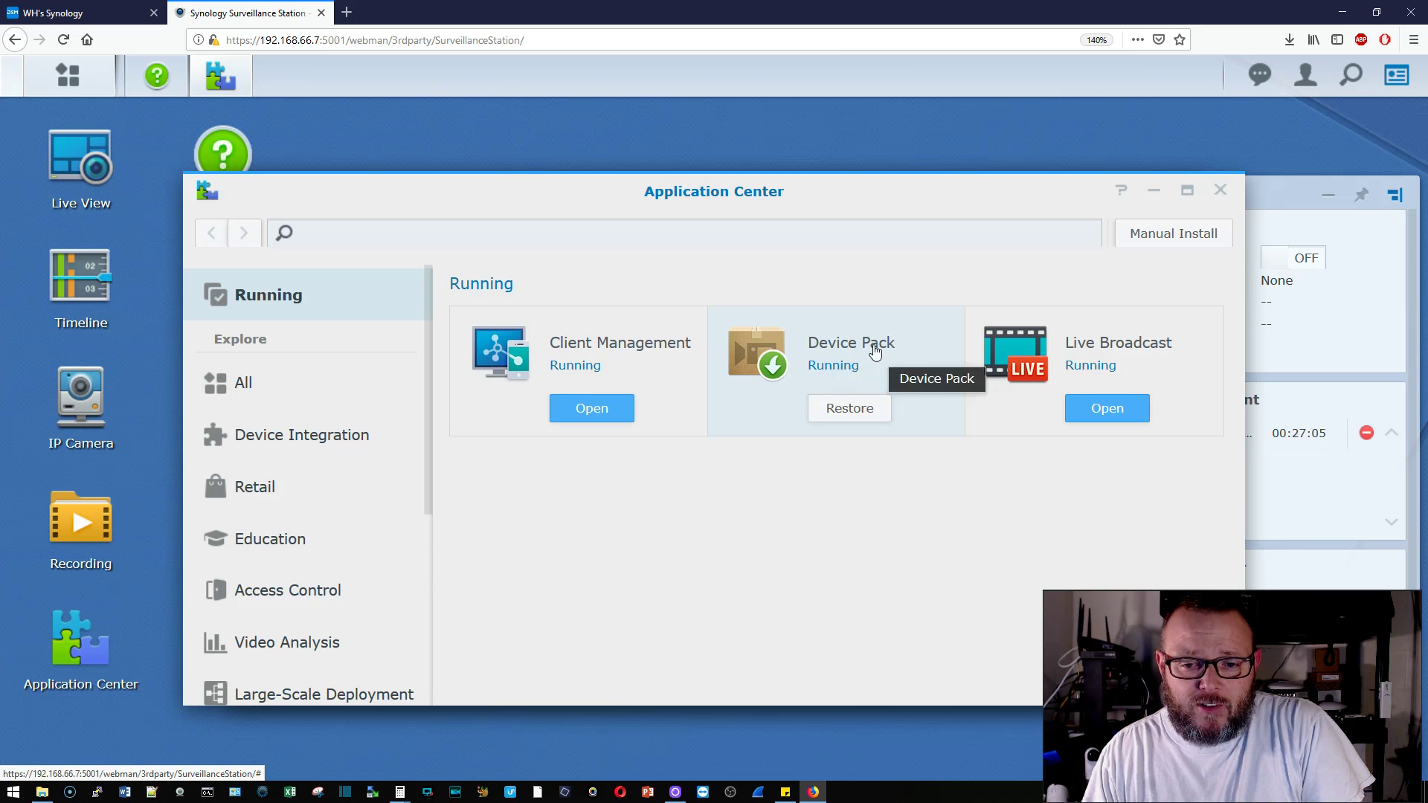
click(275, 386)
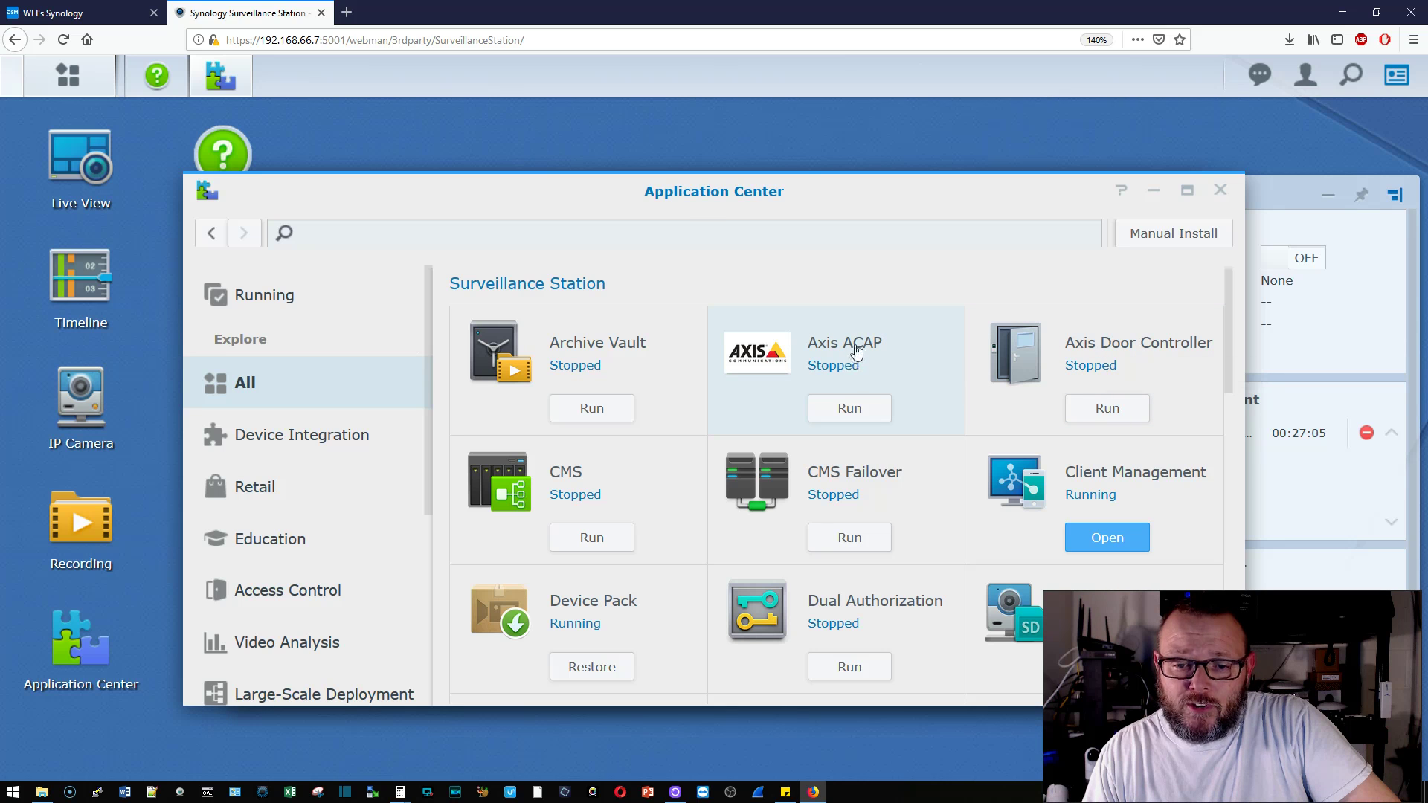
View the Axis ACAP add-on details, then the CMS Failover add-on details.
click(879, 342)
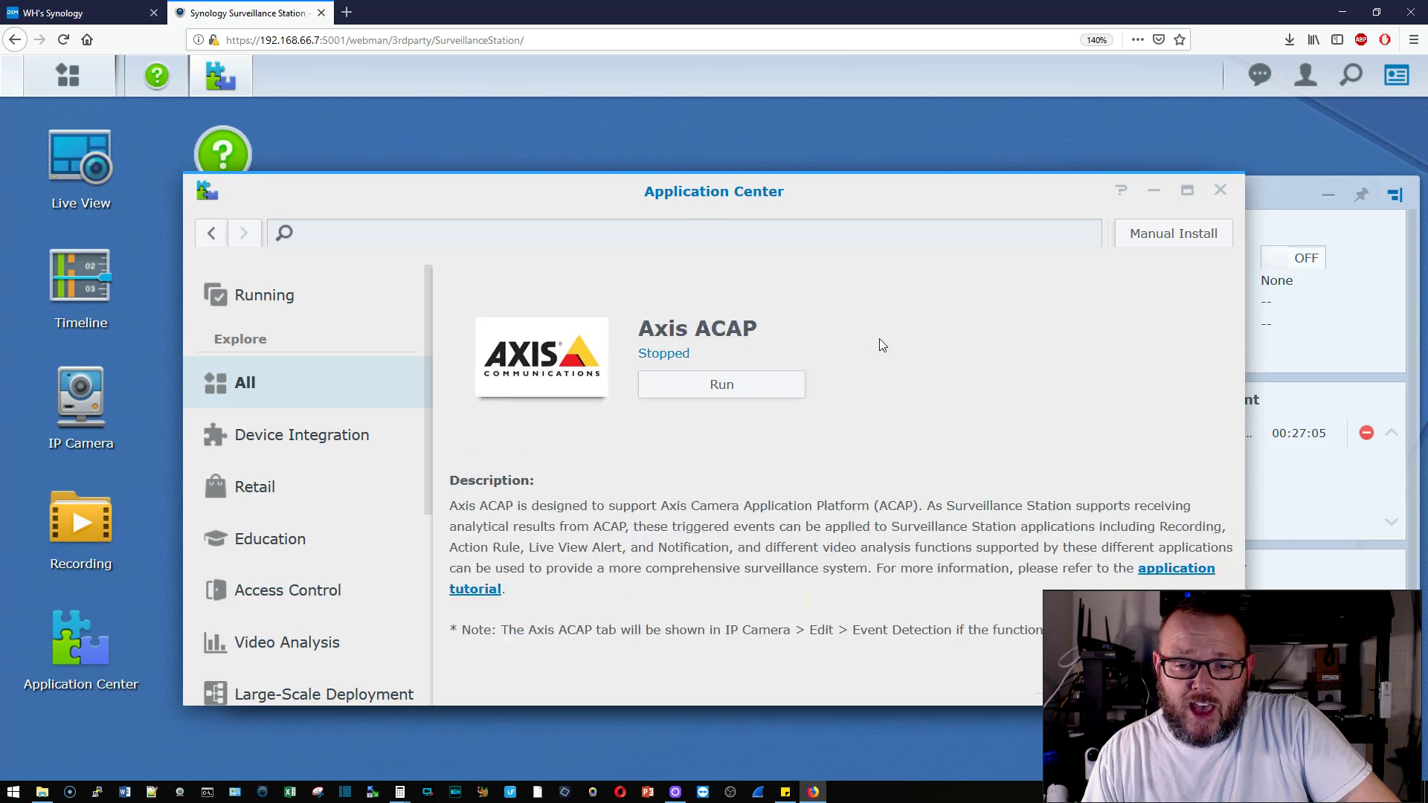
click(248, 382)
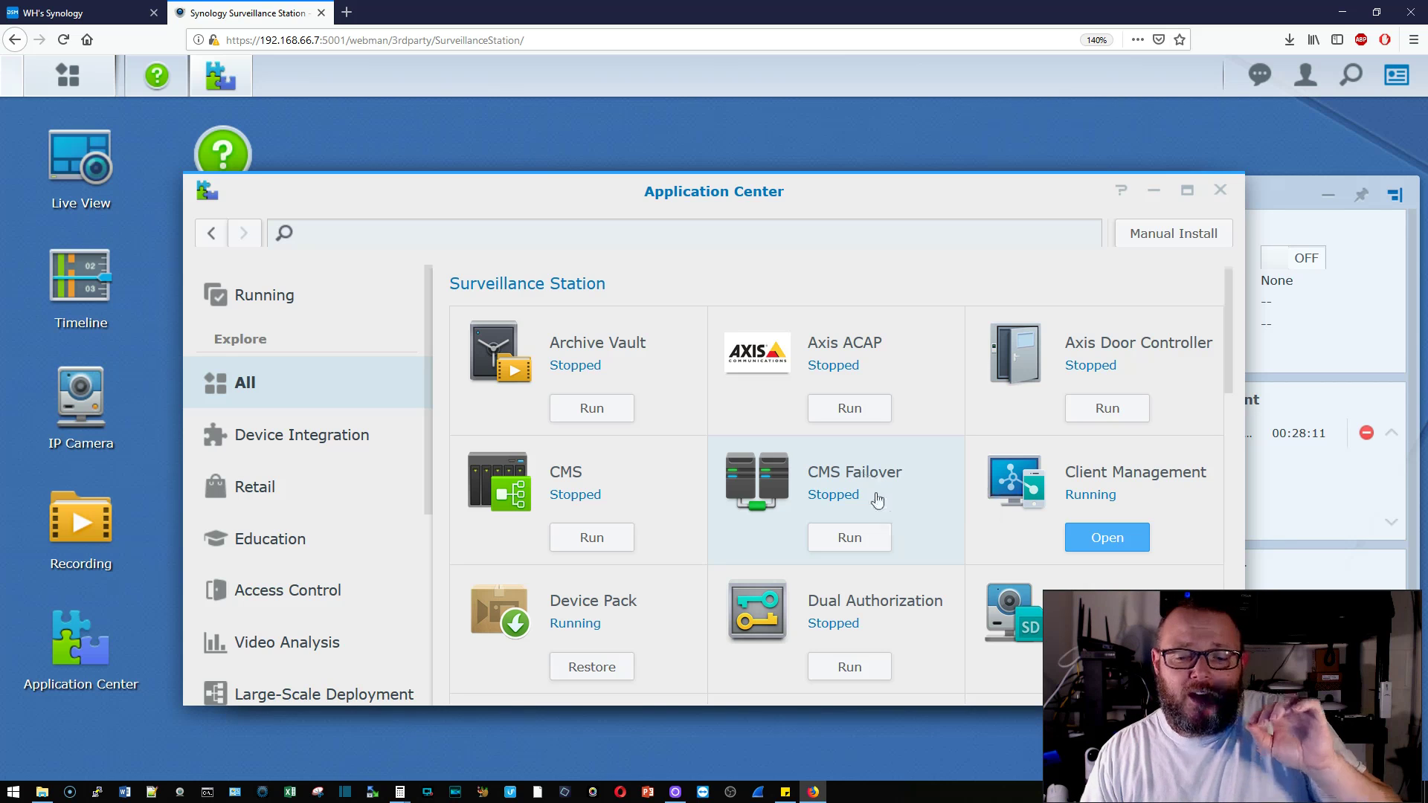
click(874, 492)
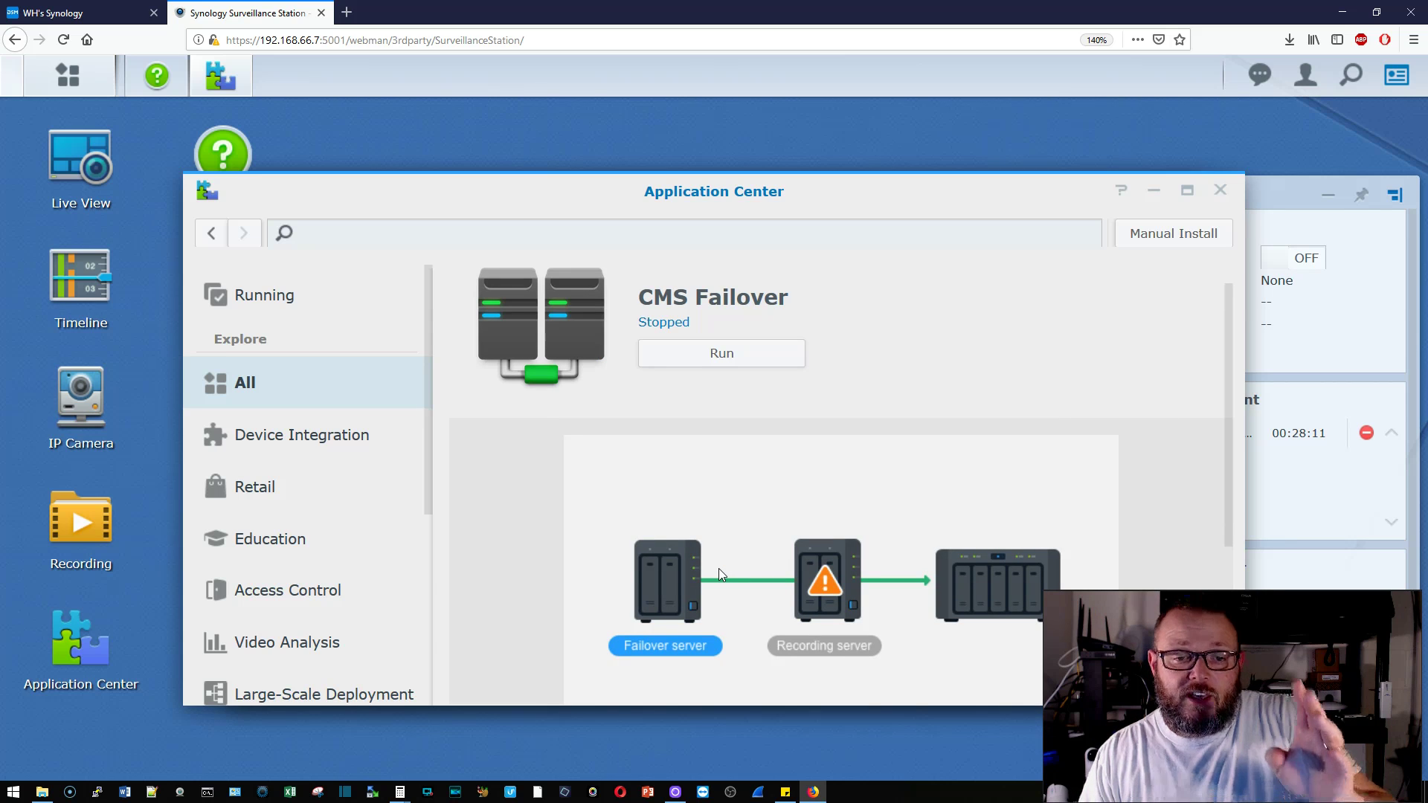
Browse the full add-on list and open the Live View Multicast details.
click(252, 400)
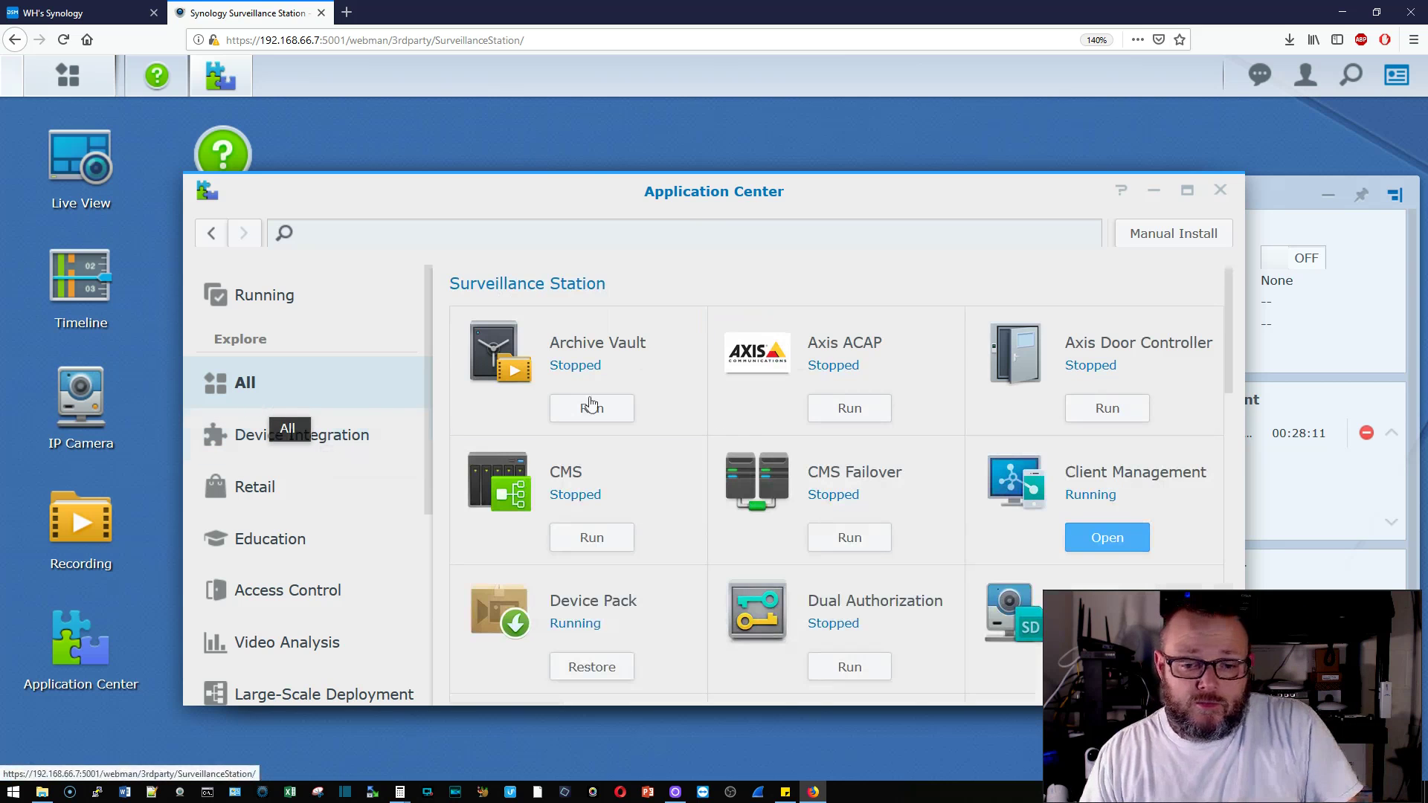
scroll(900, 519, down, 1)
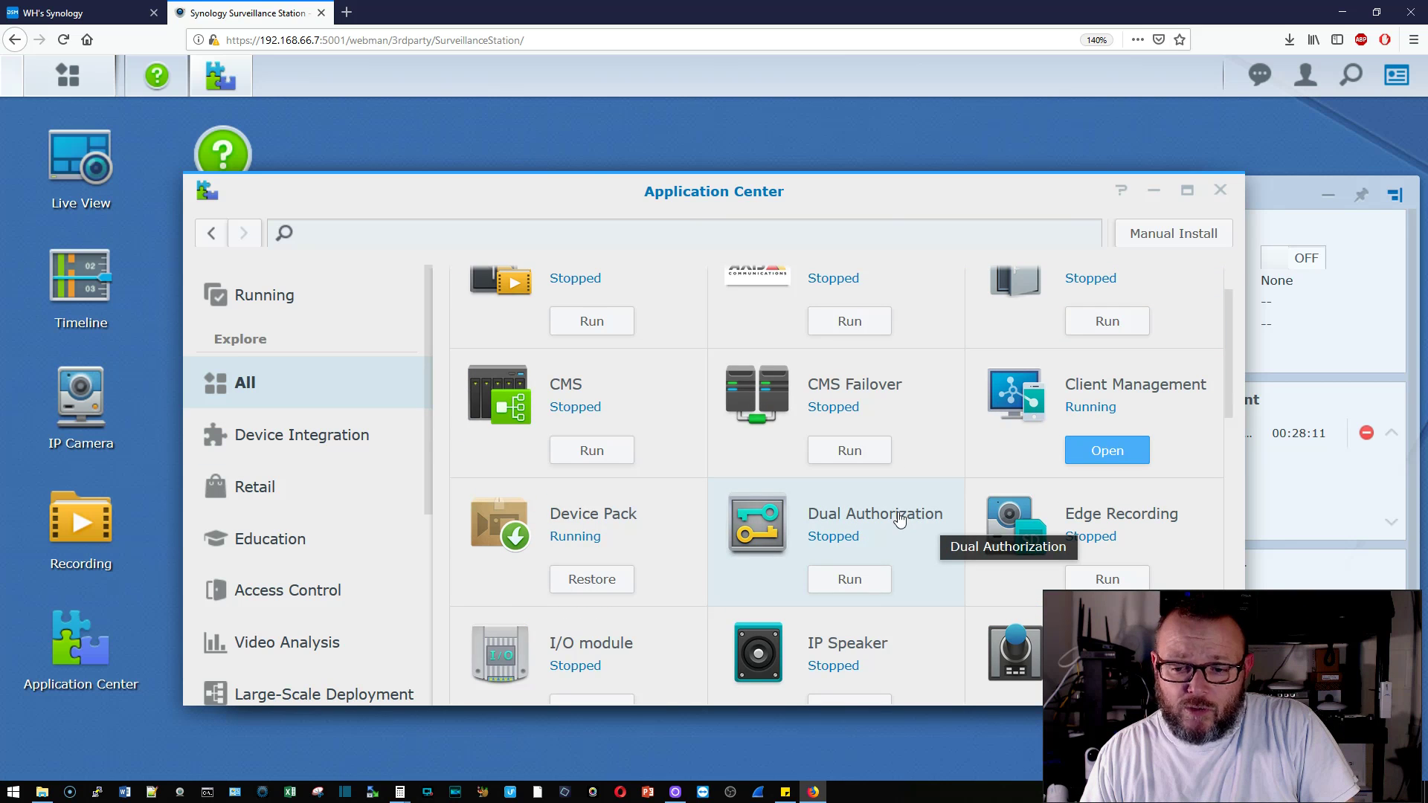
scroll(993, 583, down, 2)
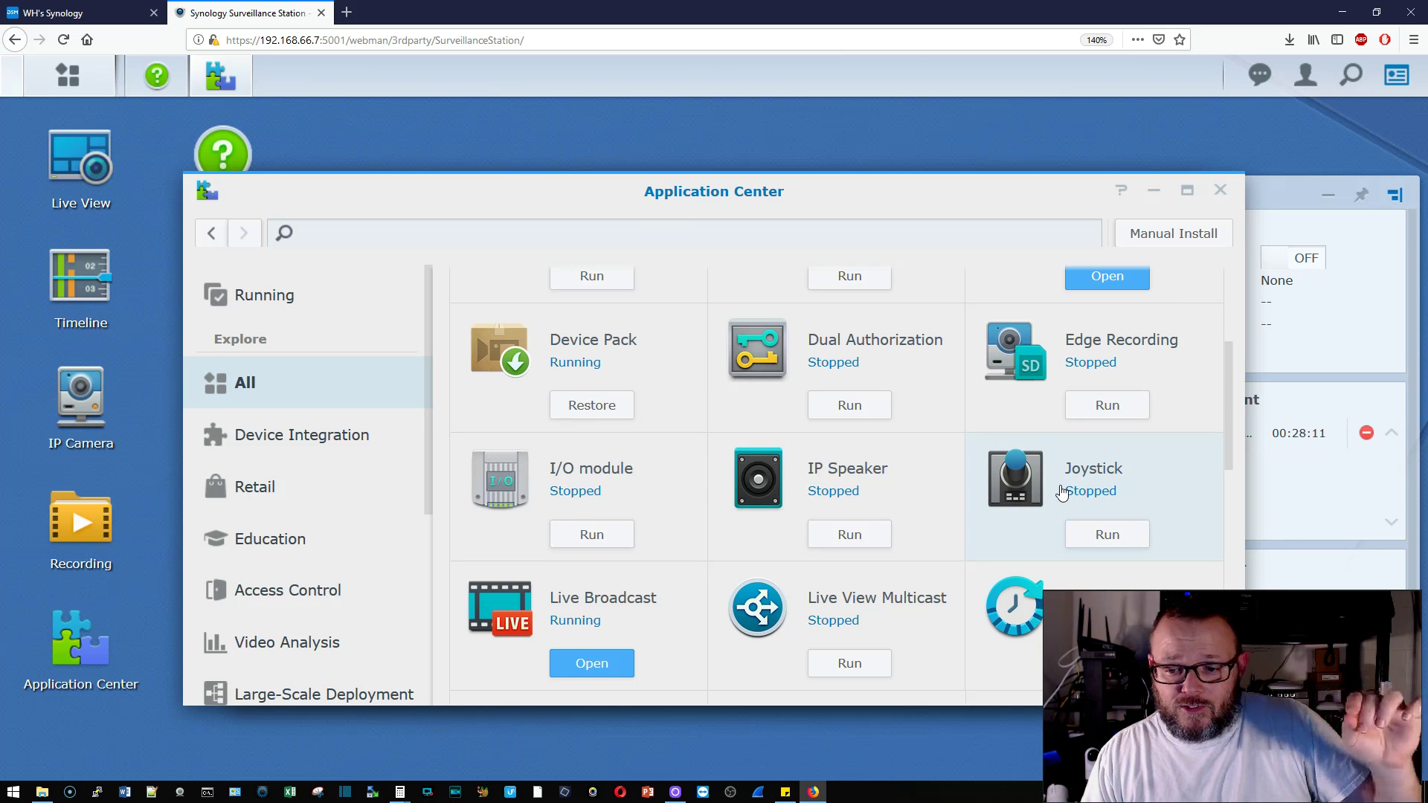
scroll(961, 544, down, 2)
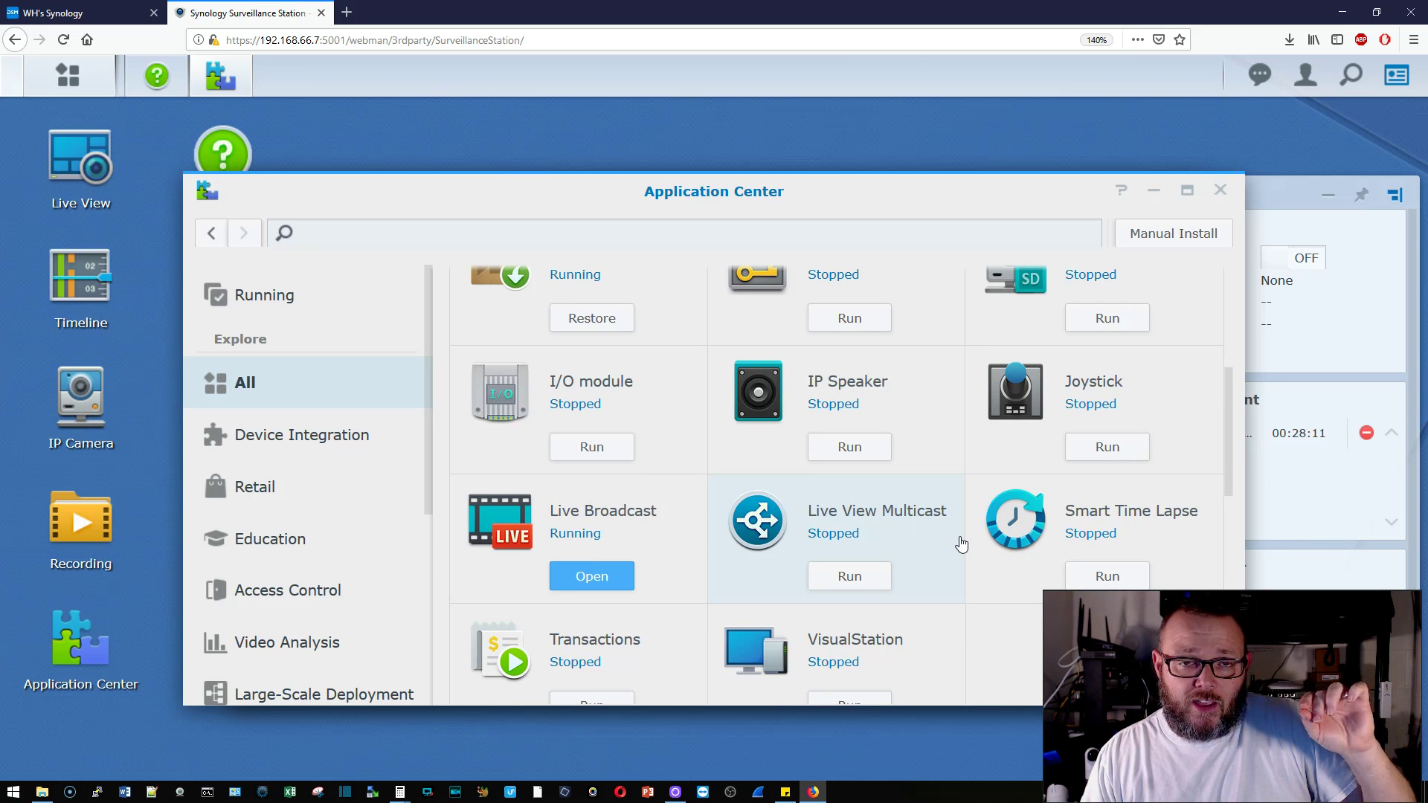
click(889, 522)
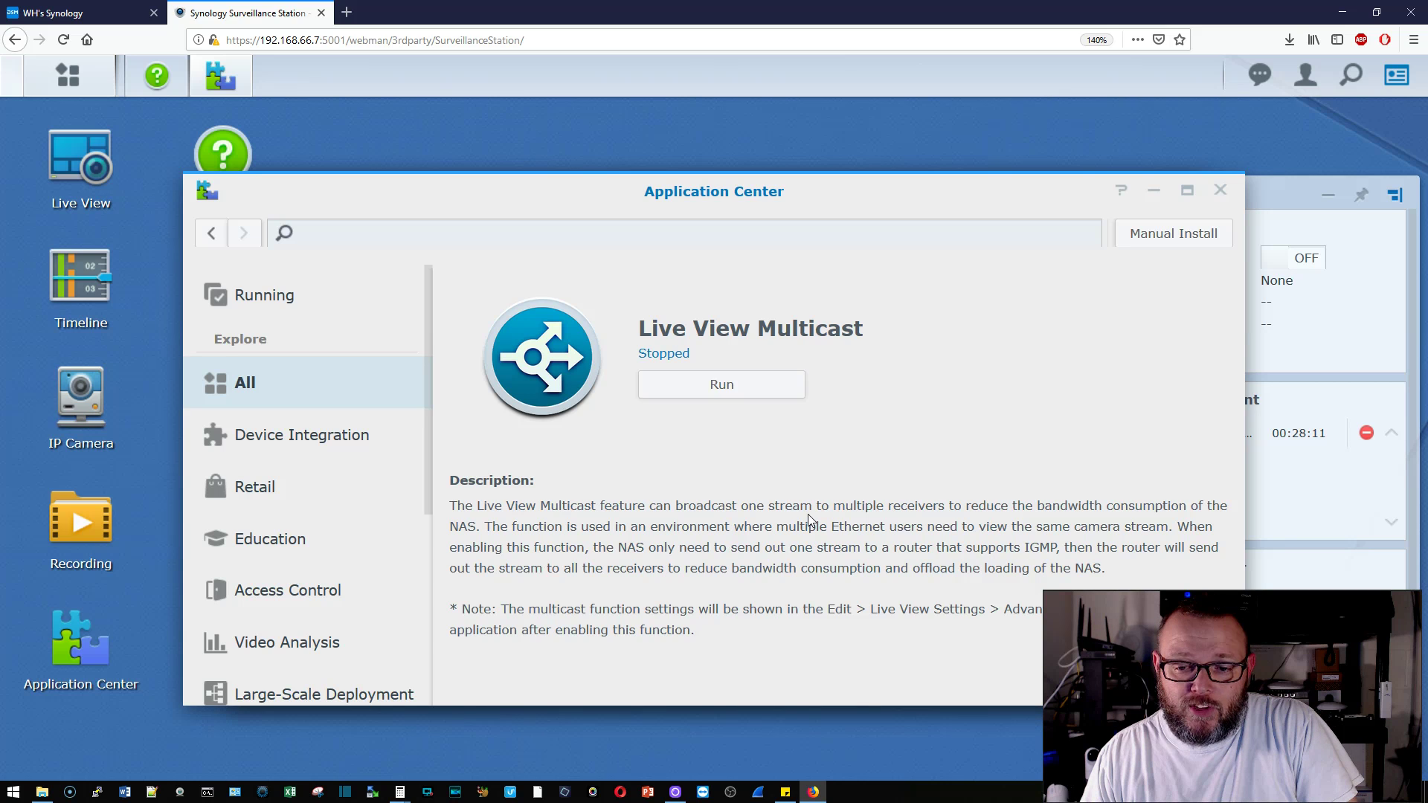
Read the VisualStation add-on details, then go back to all add-ons.
click(250, 385)
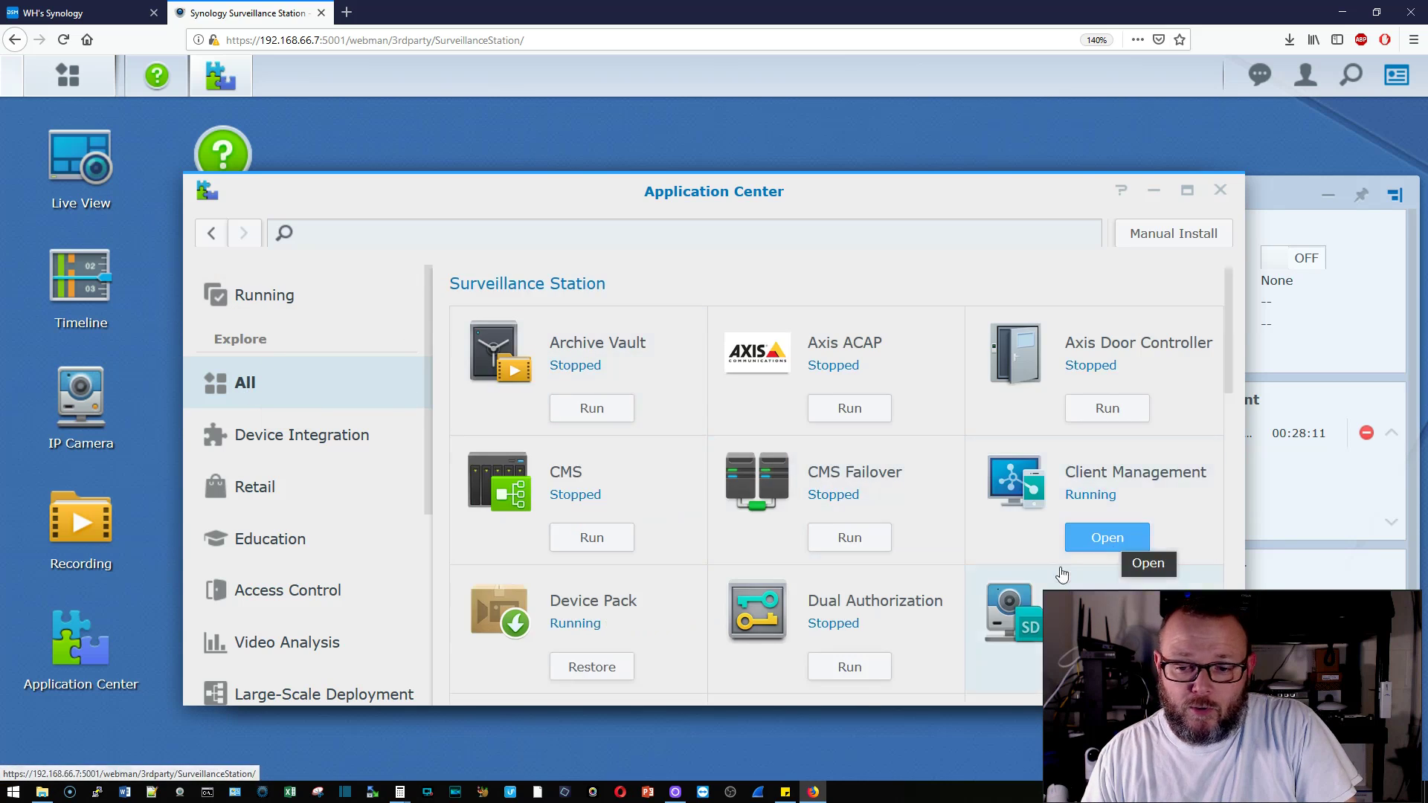
scroll(1061, 574, down, 5)
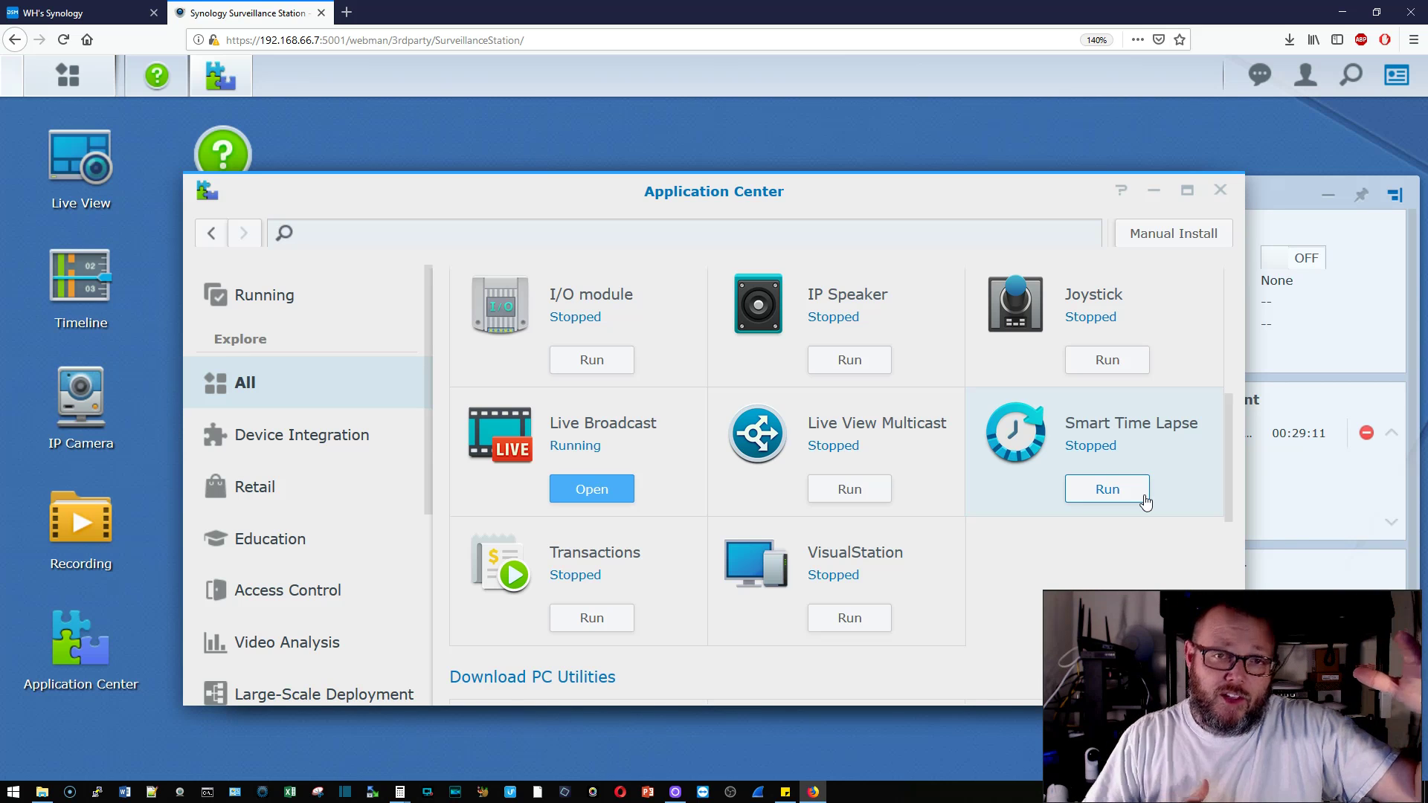
click(861, 554)
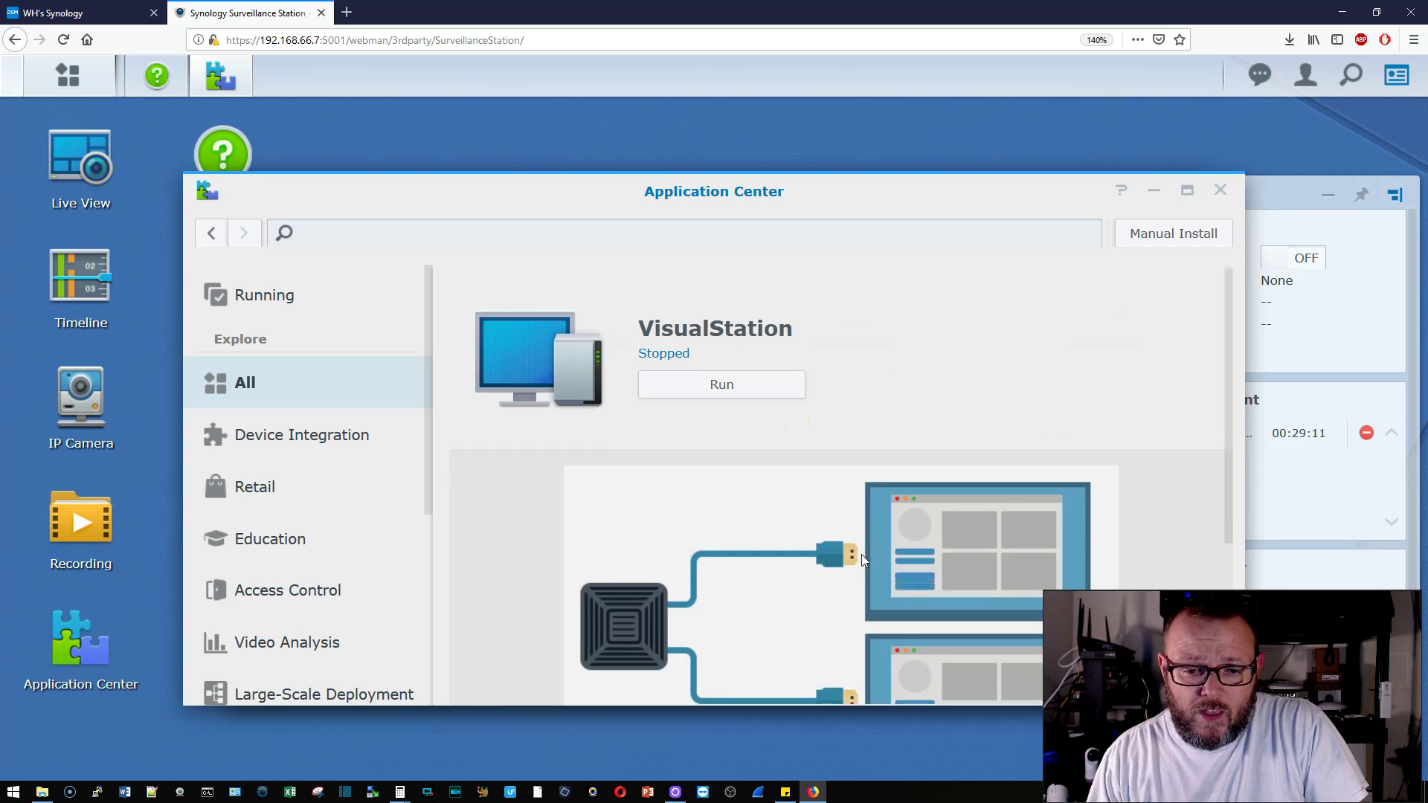
scroll(795, 535, down, 3)
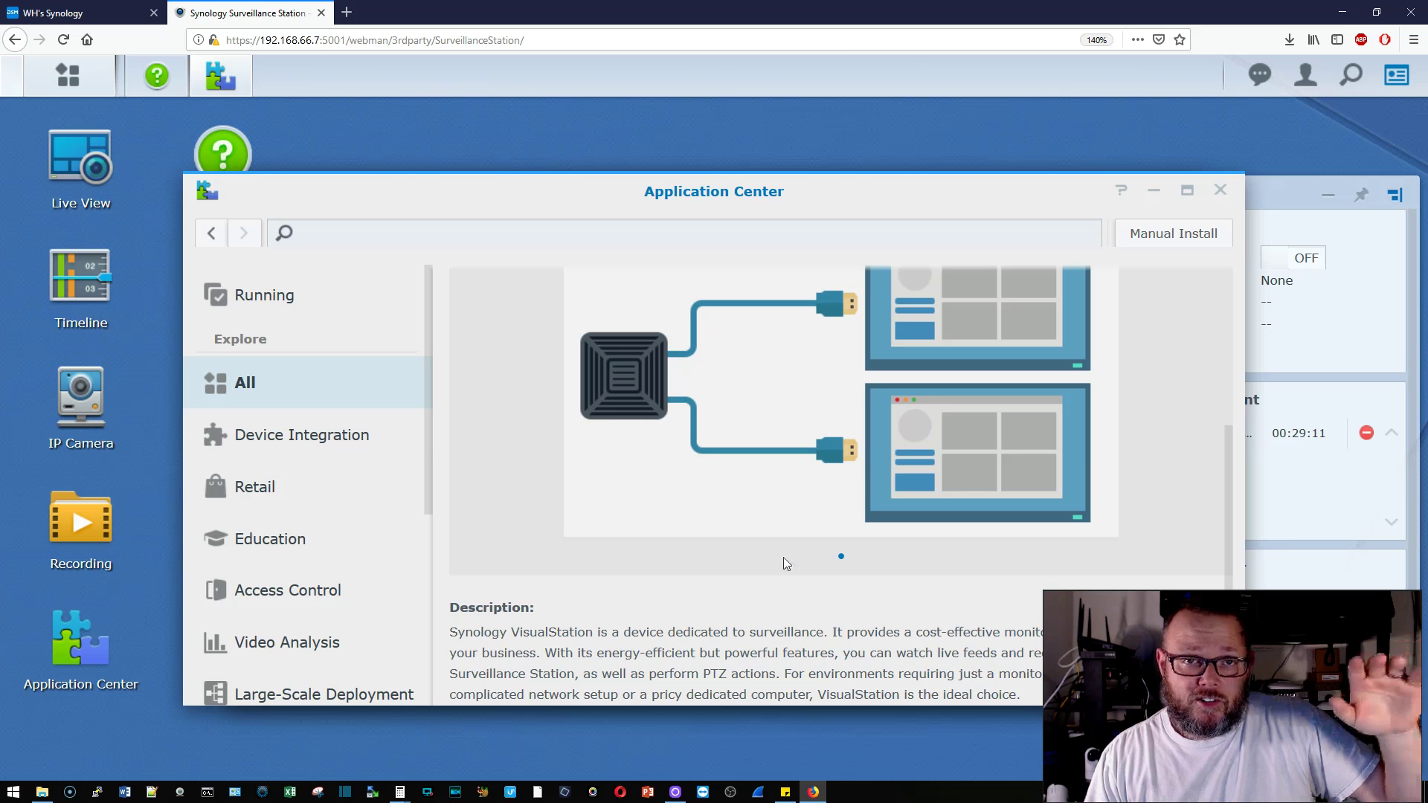
scroll(781, 556, up, 3)
click(288, 411)
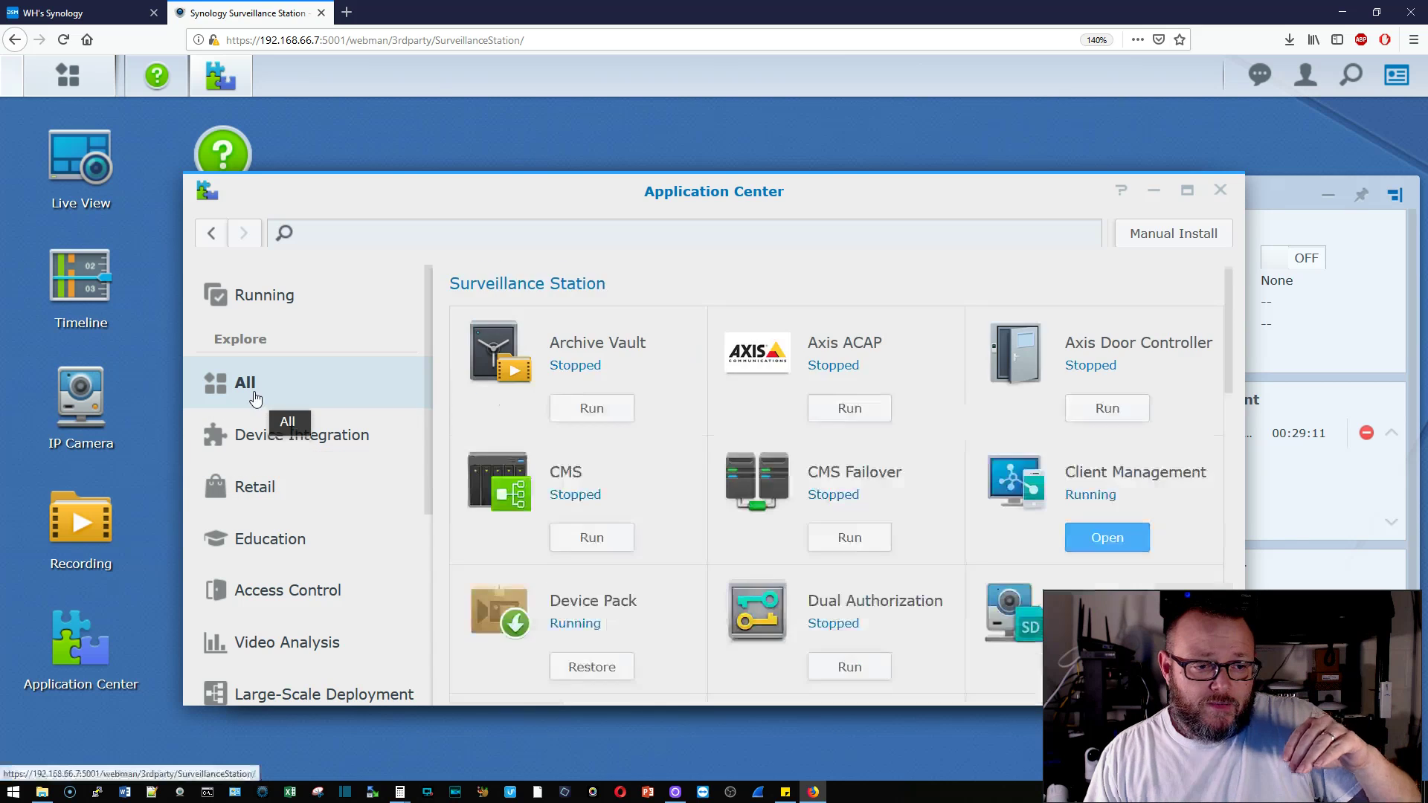
Scroll down the add-on list and view the Evidence Integrity Authenticator details, then return to all add-ons.
scroll(642, 506, down, 5)
scroll(642, 506, down, 1)
scroll(644, 507, down, 2)
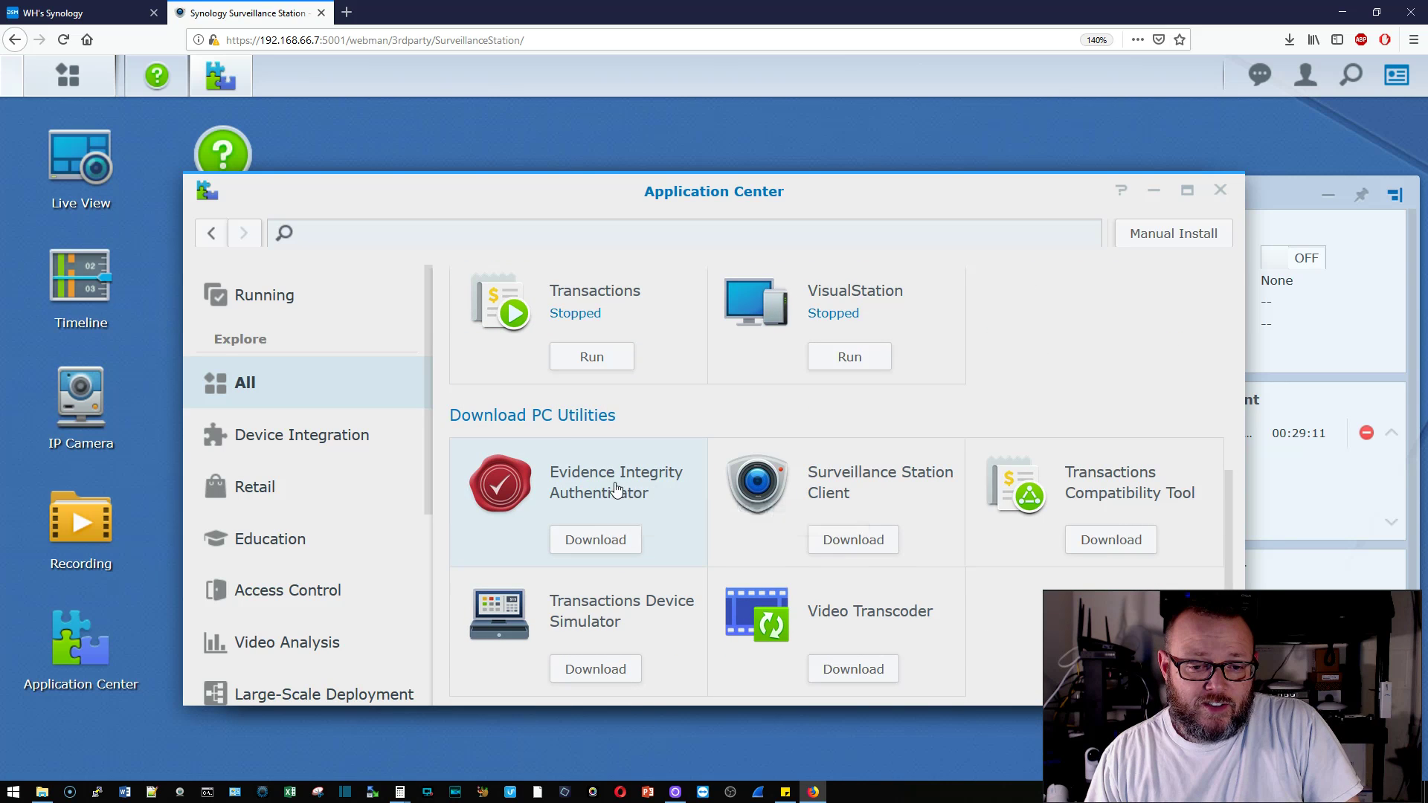
click(632, 489)
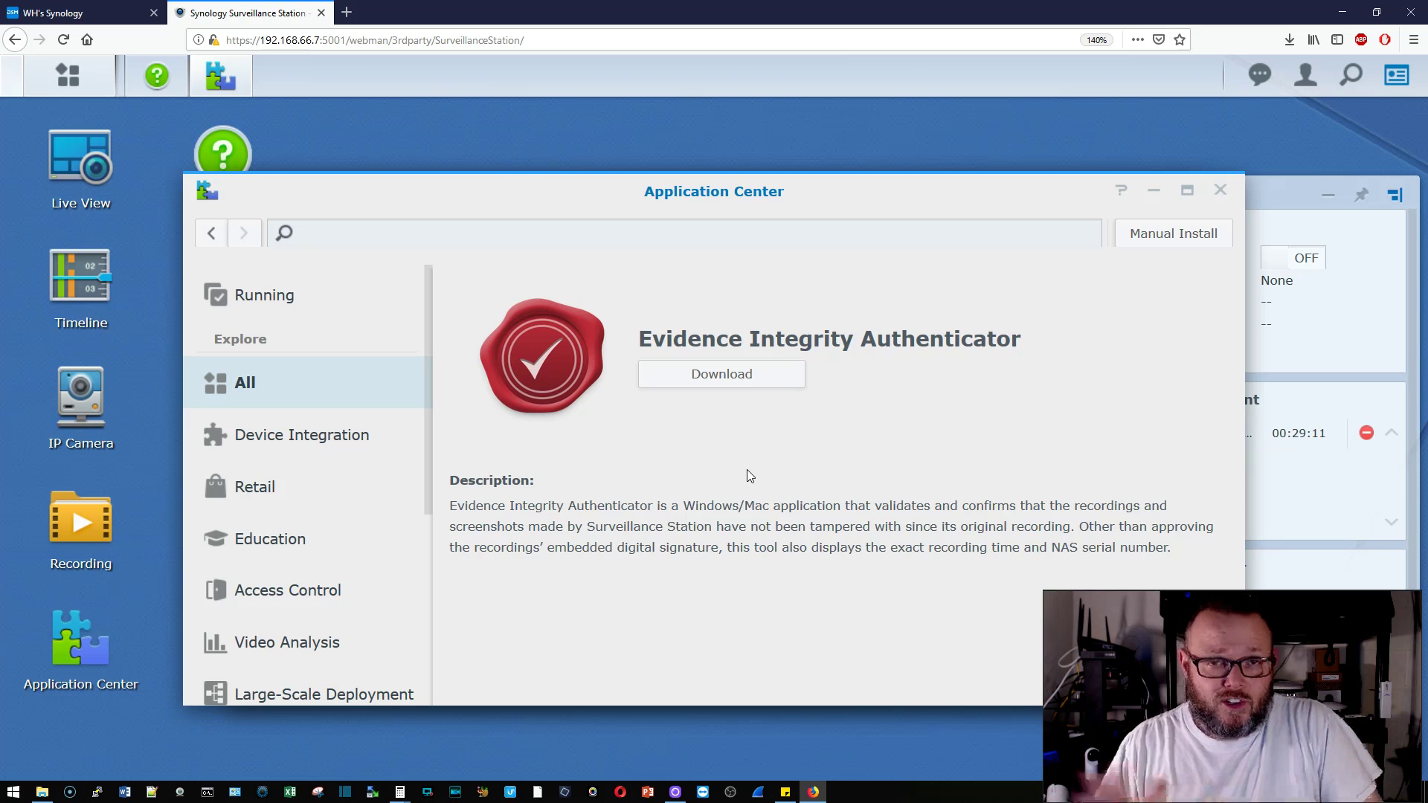
click(305, 399)
Scroll further and view the Video Transcoder utility details, then return to the full list.
scroll(578, 461, down, 5)
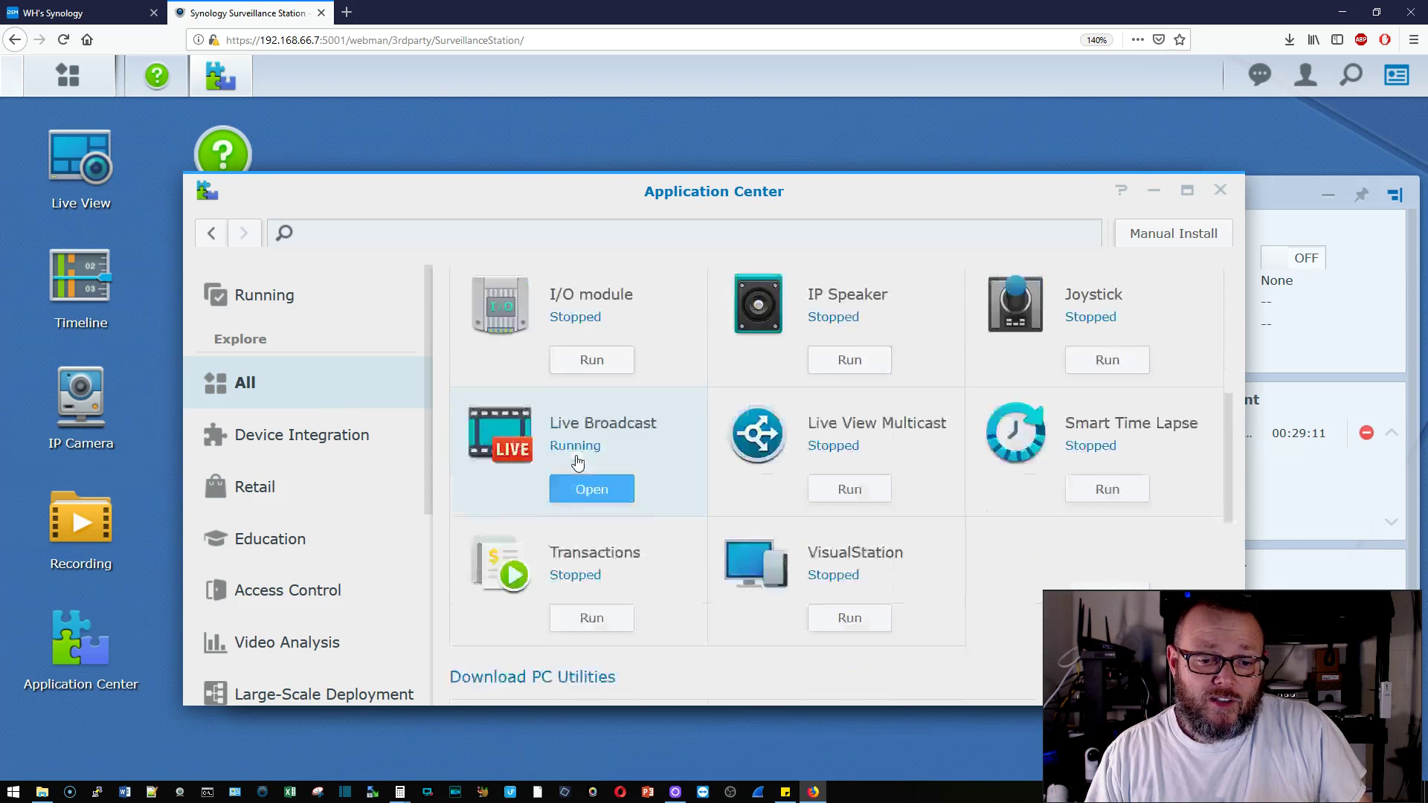
scroll(578, 461, down, 3)
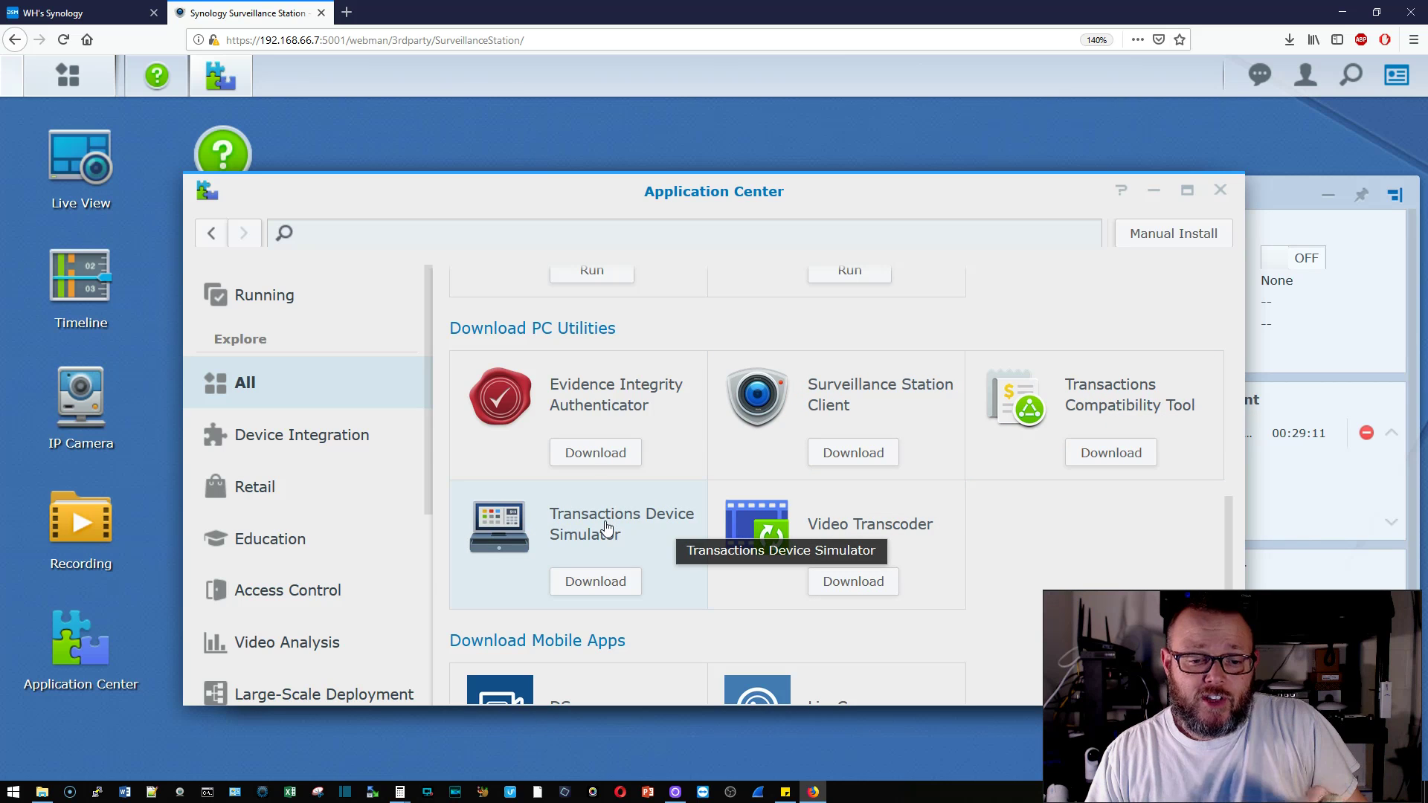
scroll(1019, 581, down, 2)
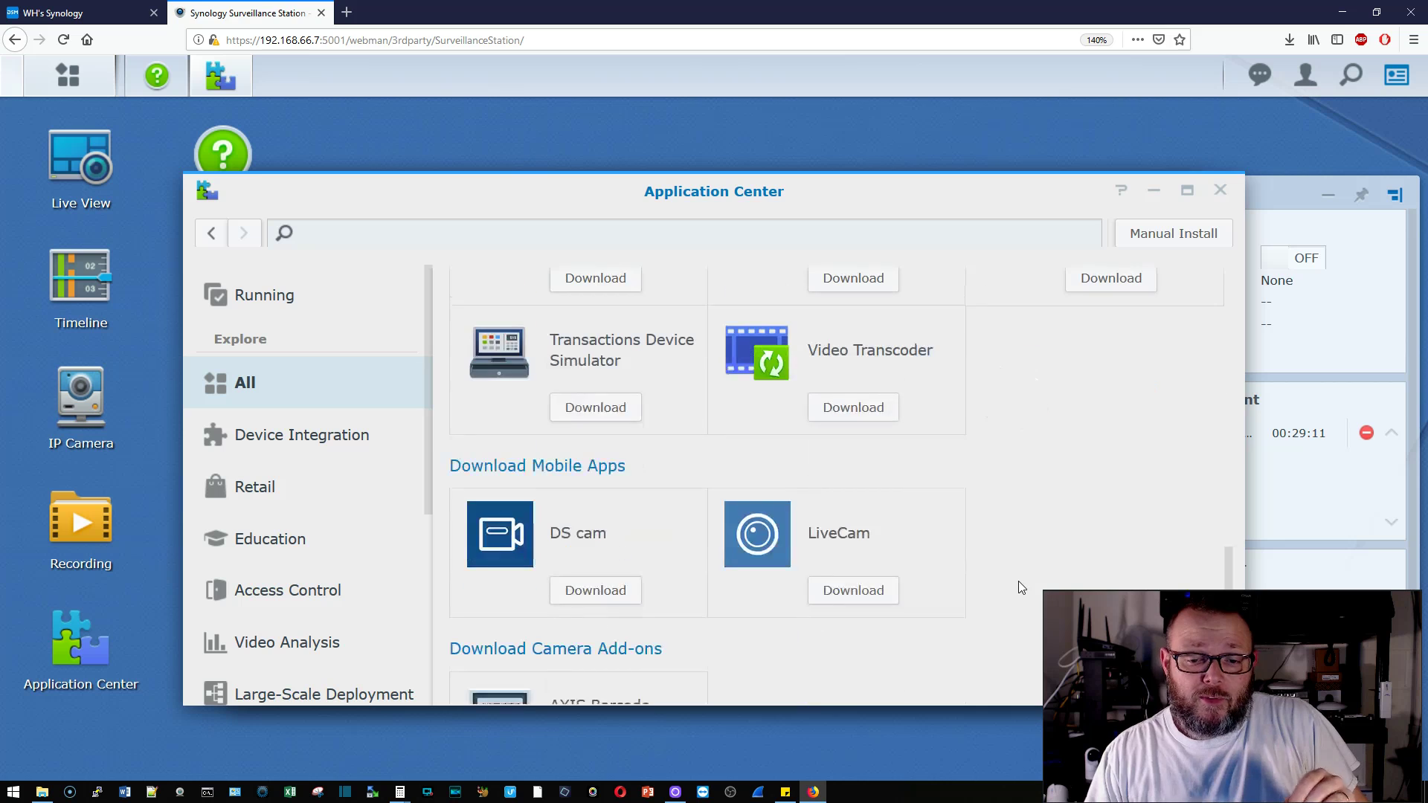
click(890, 349)
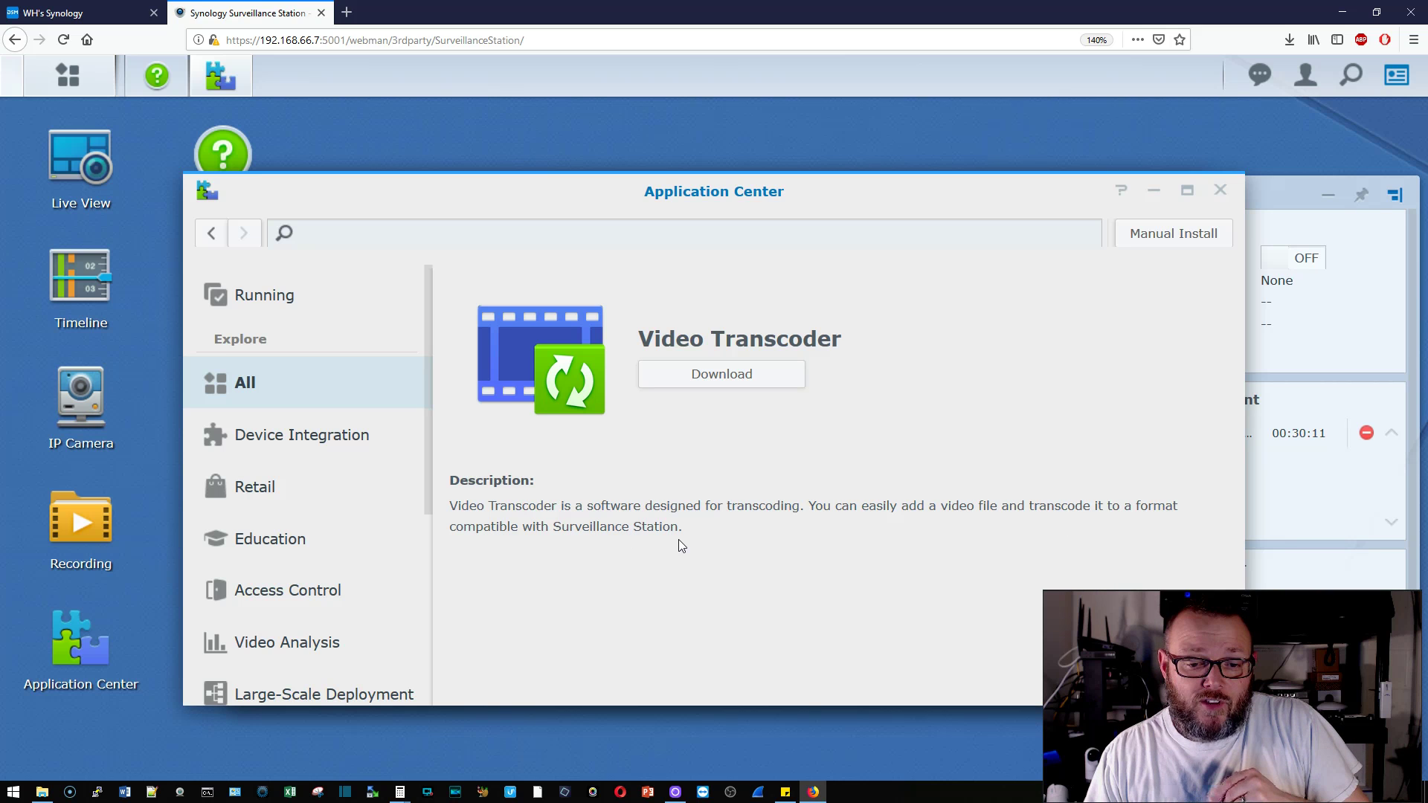
click(268, 385)
Scroll through the remaining add-ons, including the DS cam and LiveCam apps and AXIS Barcode Reader.
scroll(832, 545, down, 5)
scroll(831, 545, down, 4)
scroll(833, 550, down, 3)
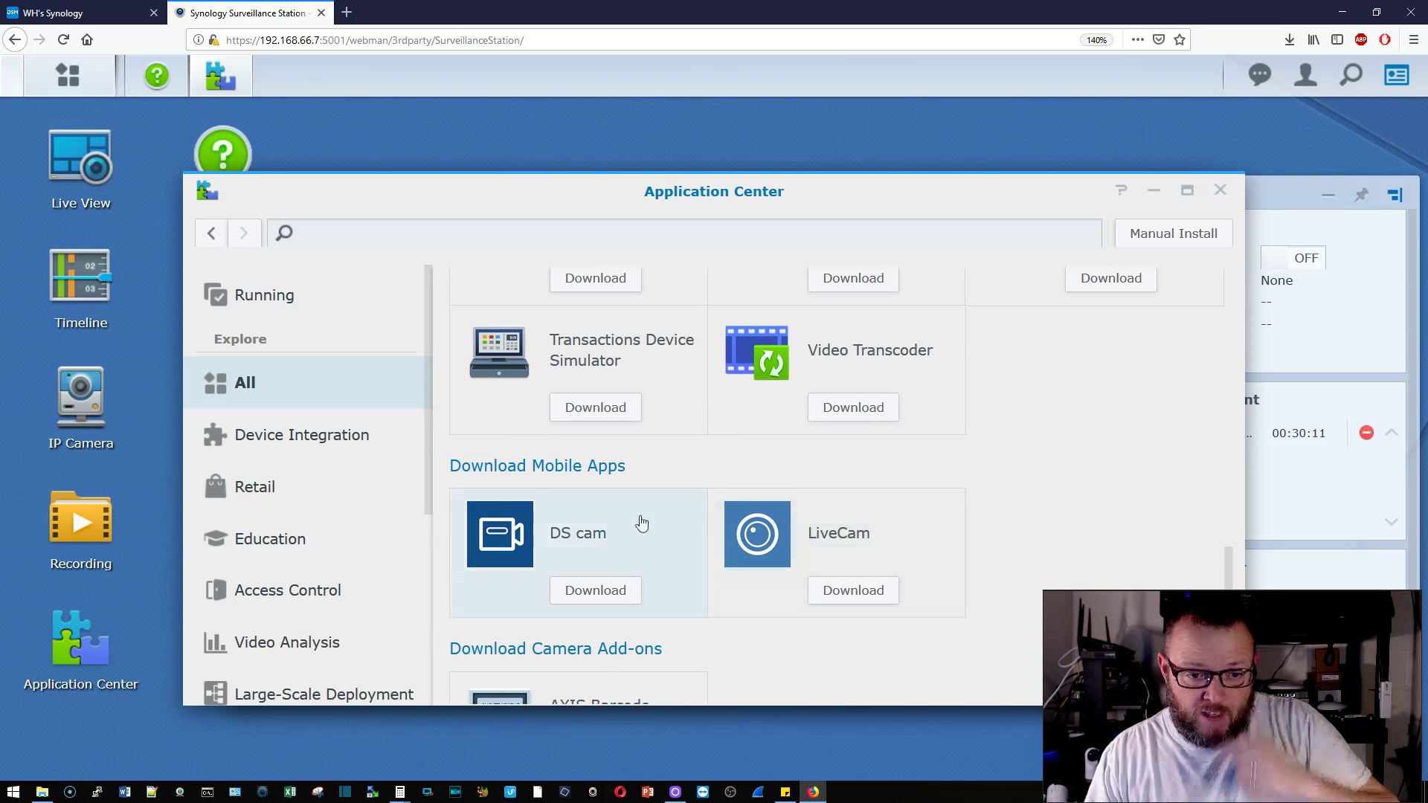
scroll(636, 513, down, 1)
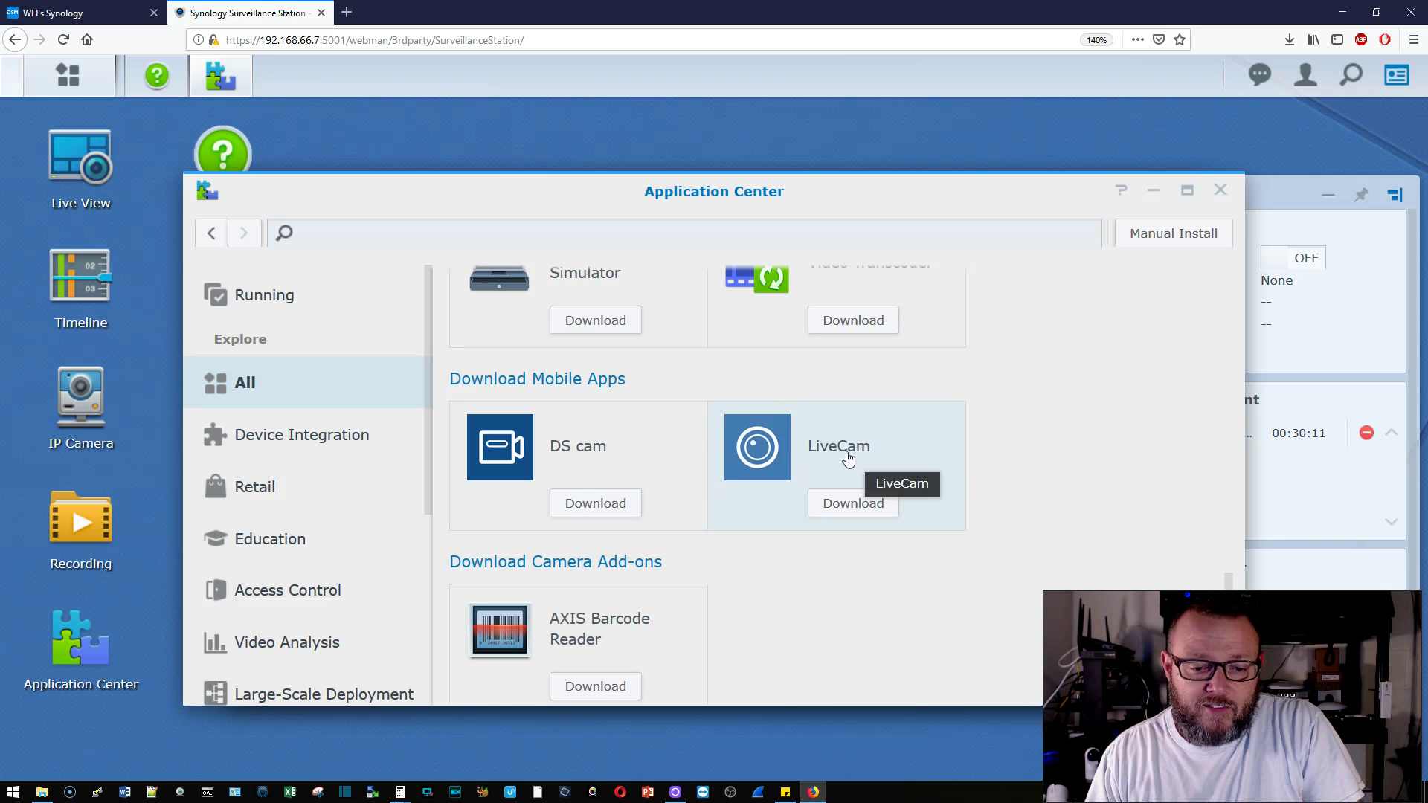
scroll(847, 457, down, 1)
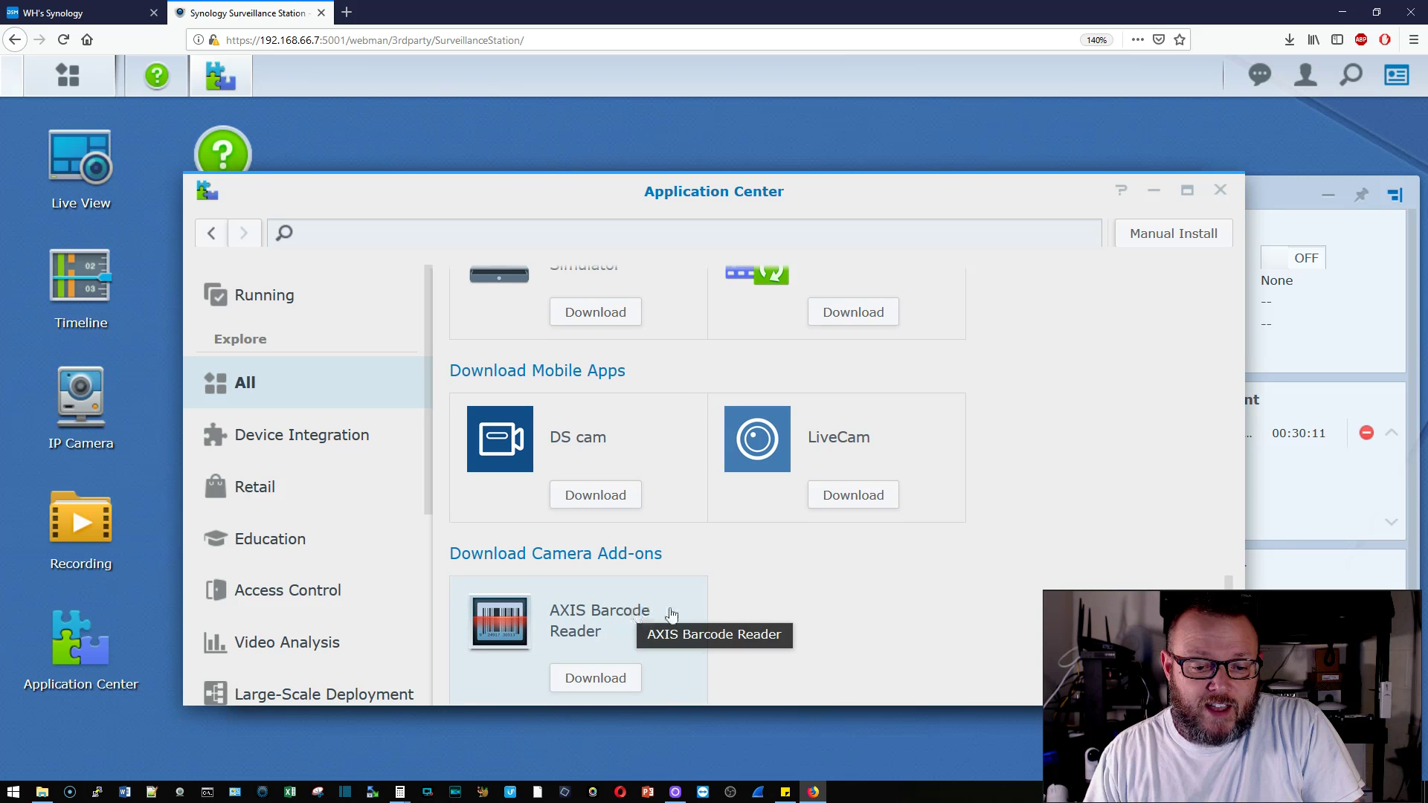
scroll(819, 630, up, 15)
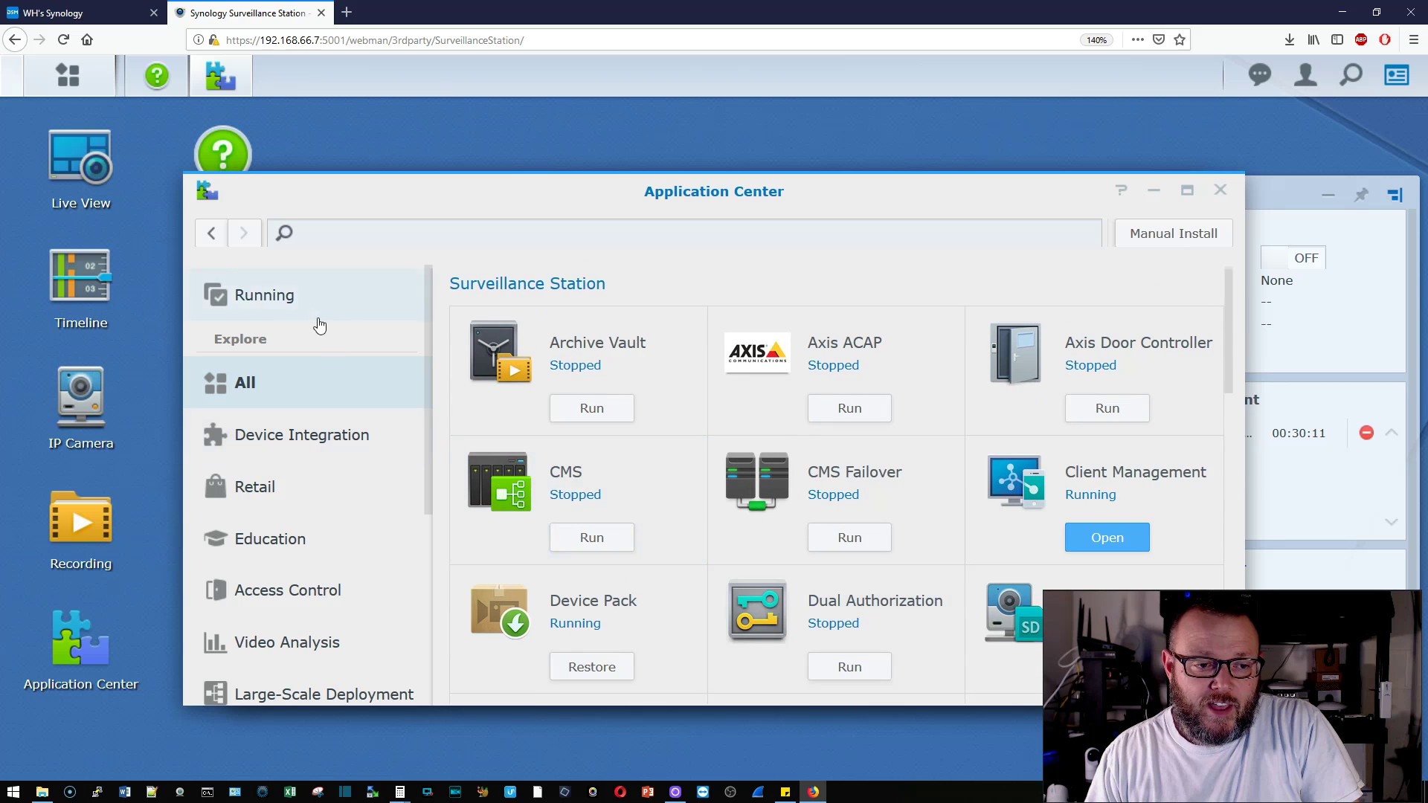
scroll(328, 510, down, 5)
scroll(328, 510, up, 5)
scroll(331, 509, down, 5)
scroll(331, 509, up, 5)
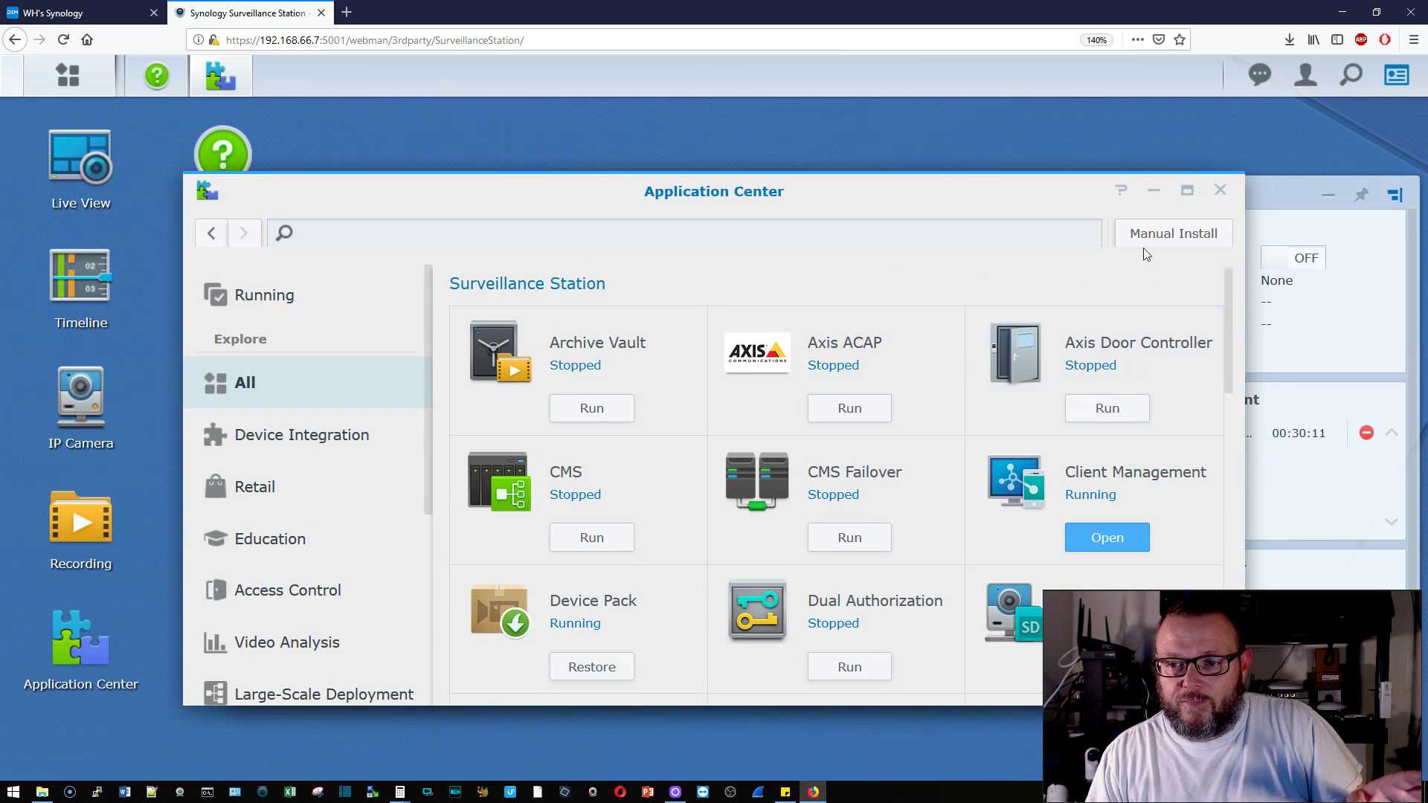
Close the Application Center and Help windows, then watch the camera's Live View and close it.
click(1216, 196)
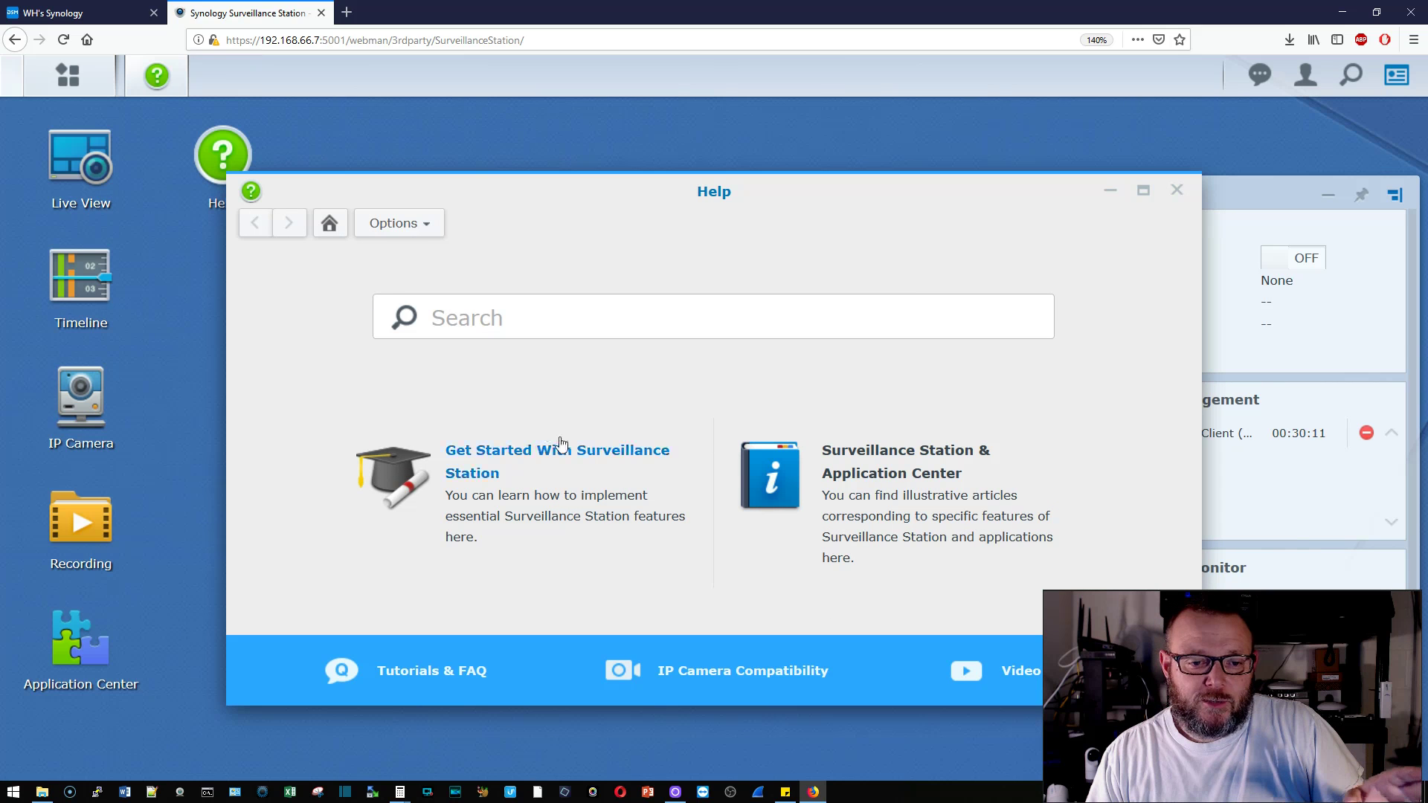
click(1176, 190)
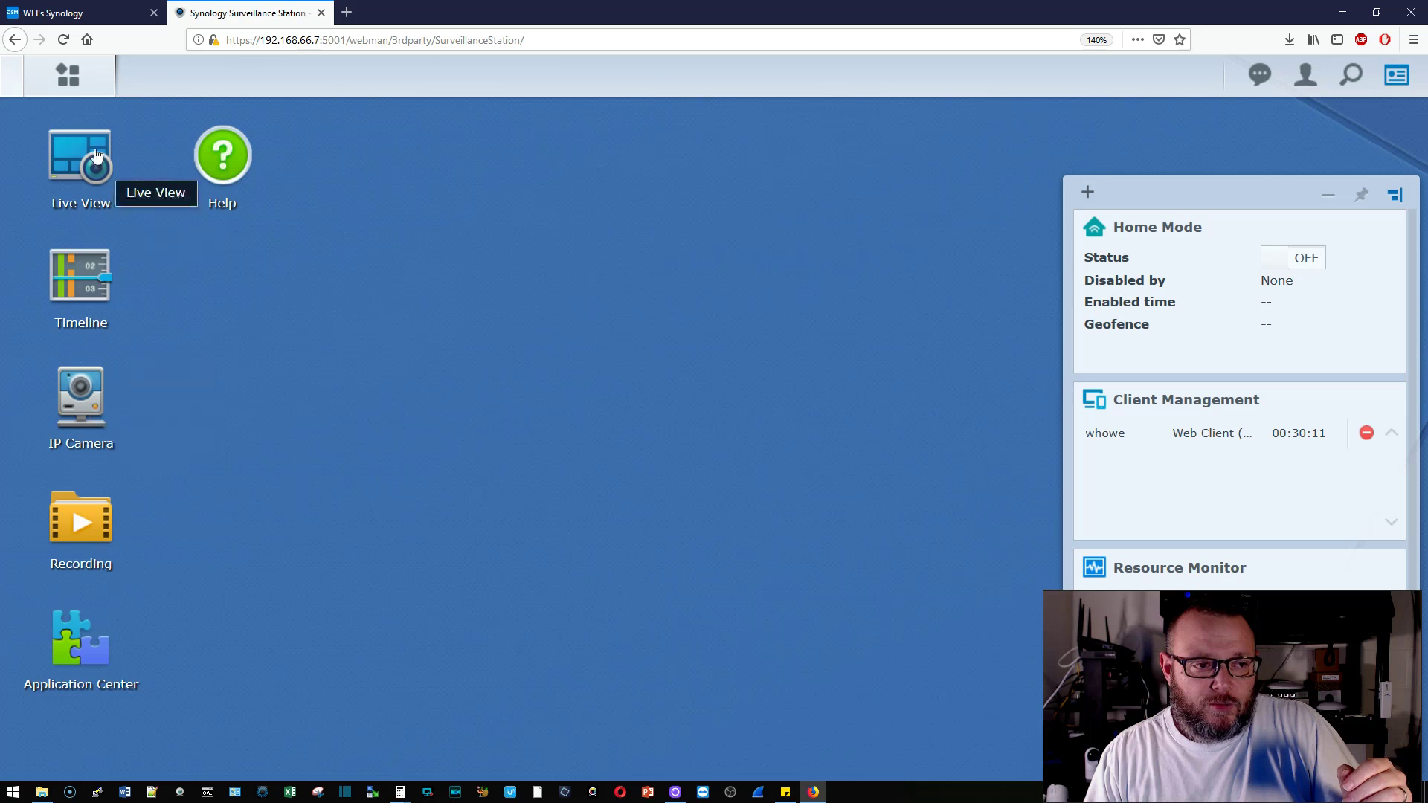
click(96, 176)
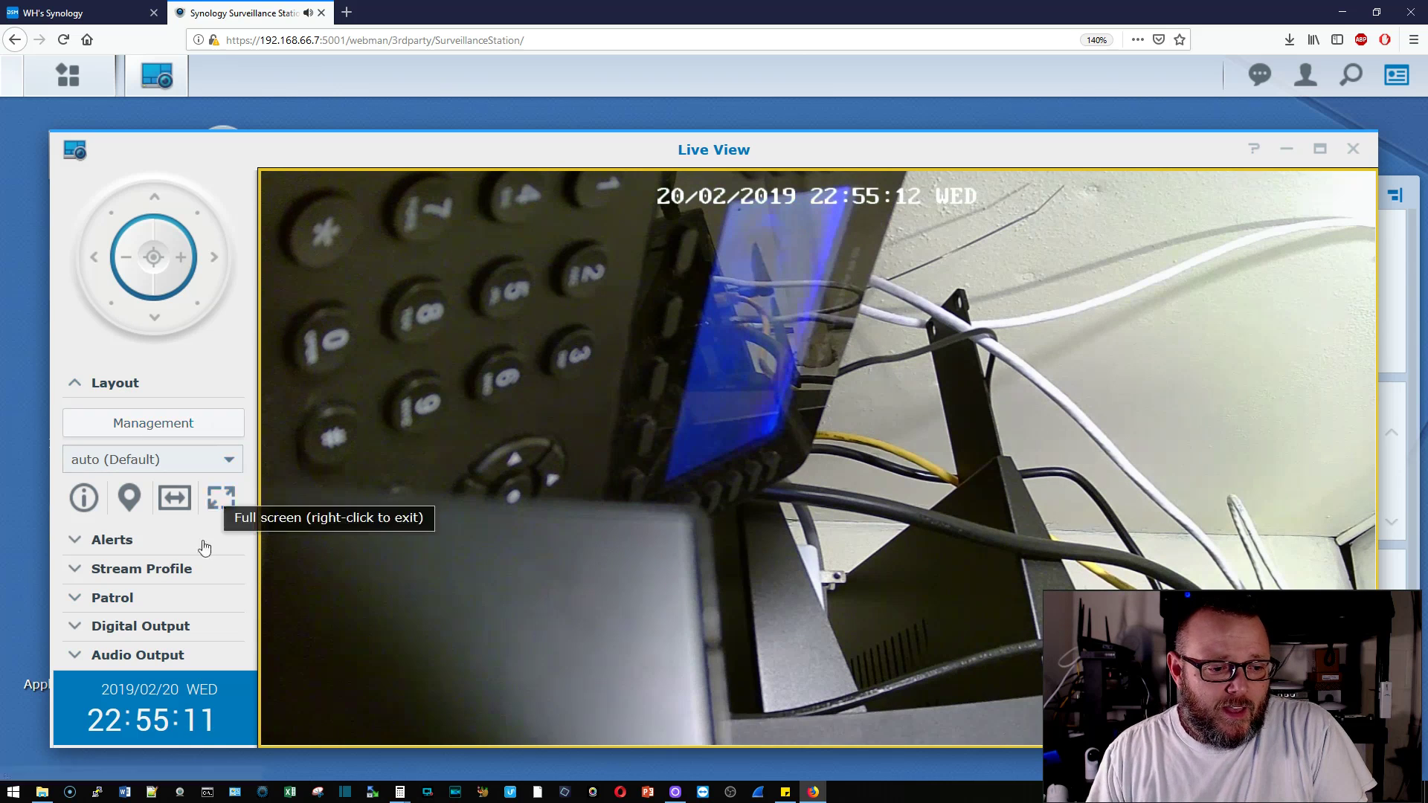
click(1353, 148)
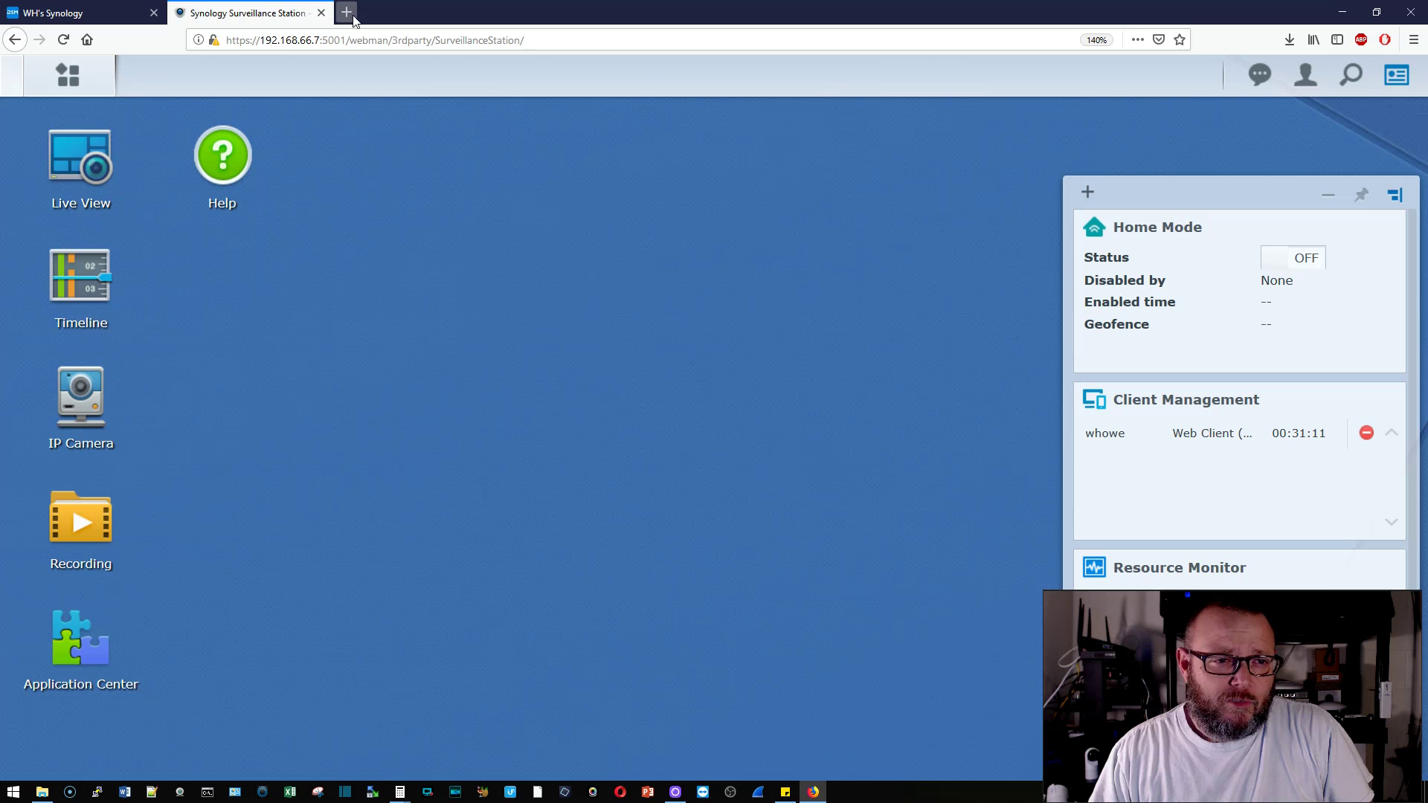
In Opera, allow firewall access, browse the Amazon Synology license pack results, then close the window.
click(619, 792)
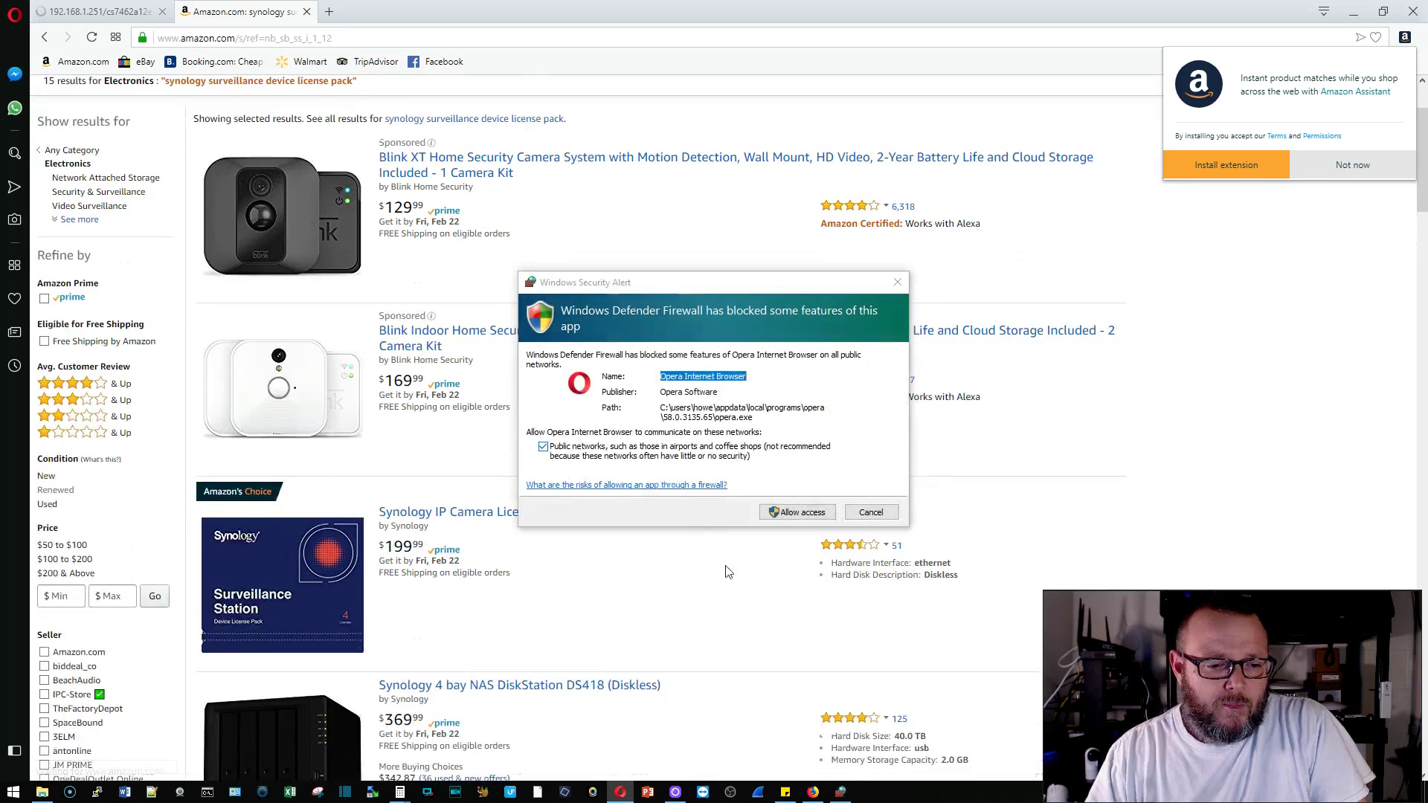
click(819, 513)
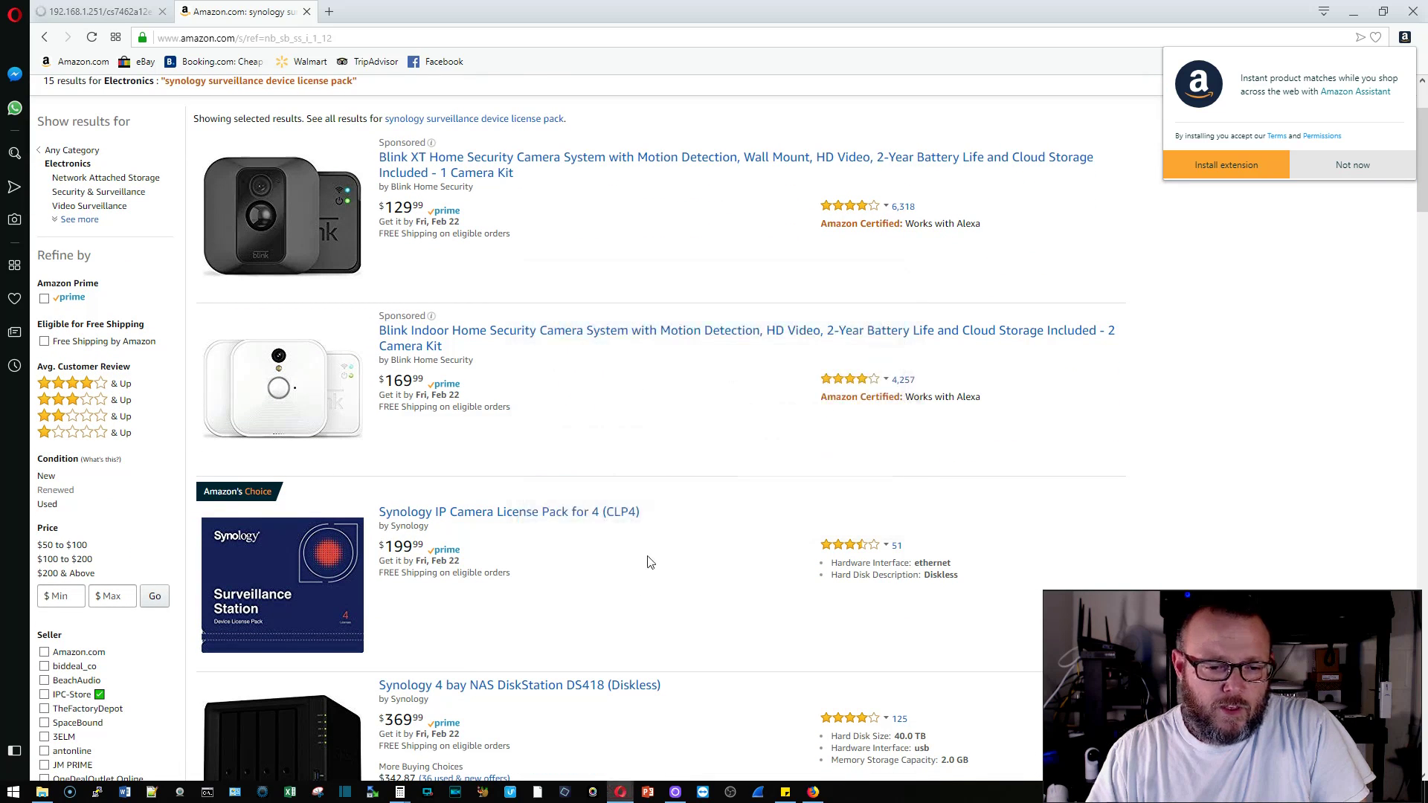
scroll(643, 551, down, 1)
scroll(635, 478, down, 1)
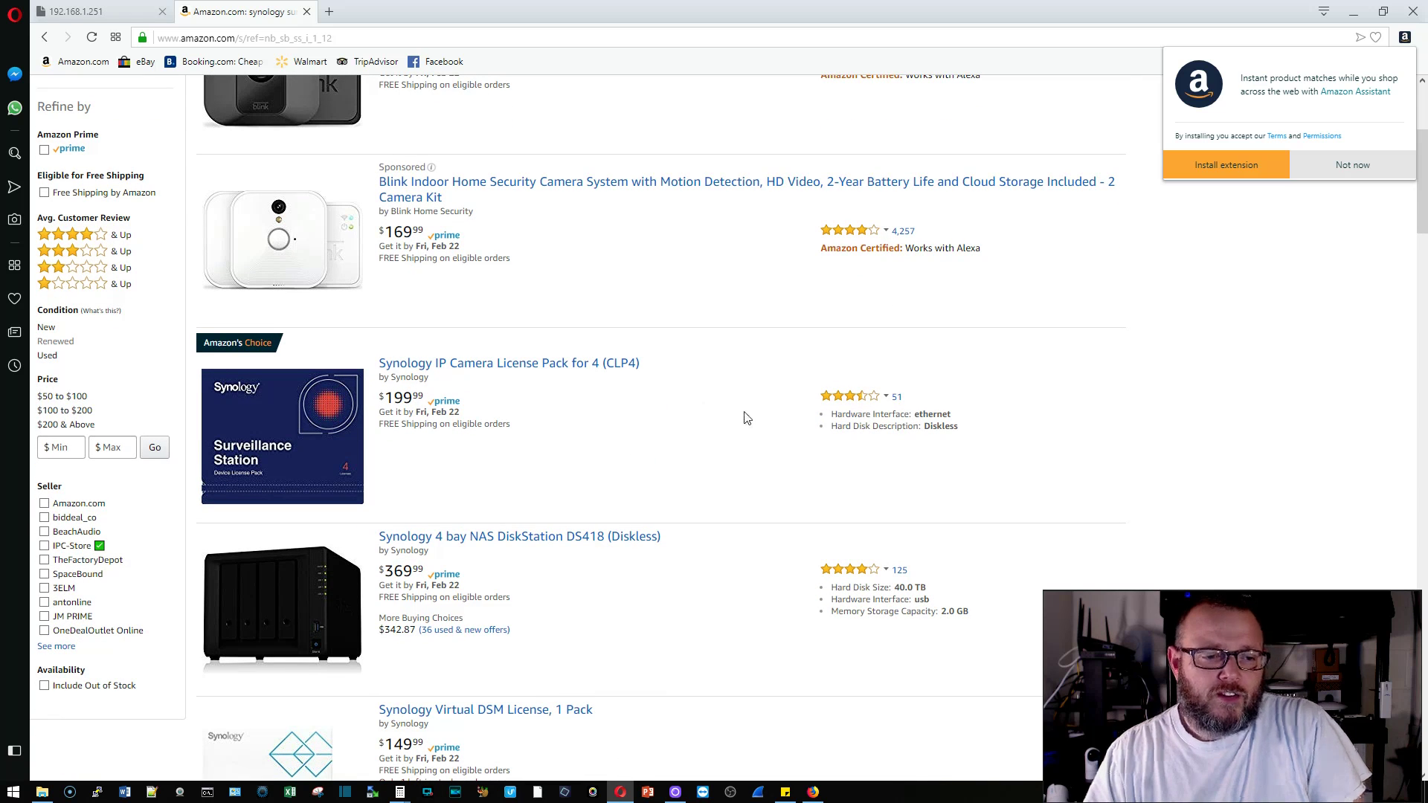
click(1412, 11)
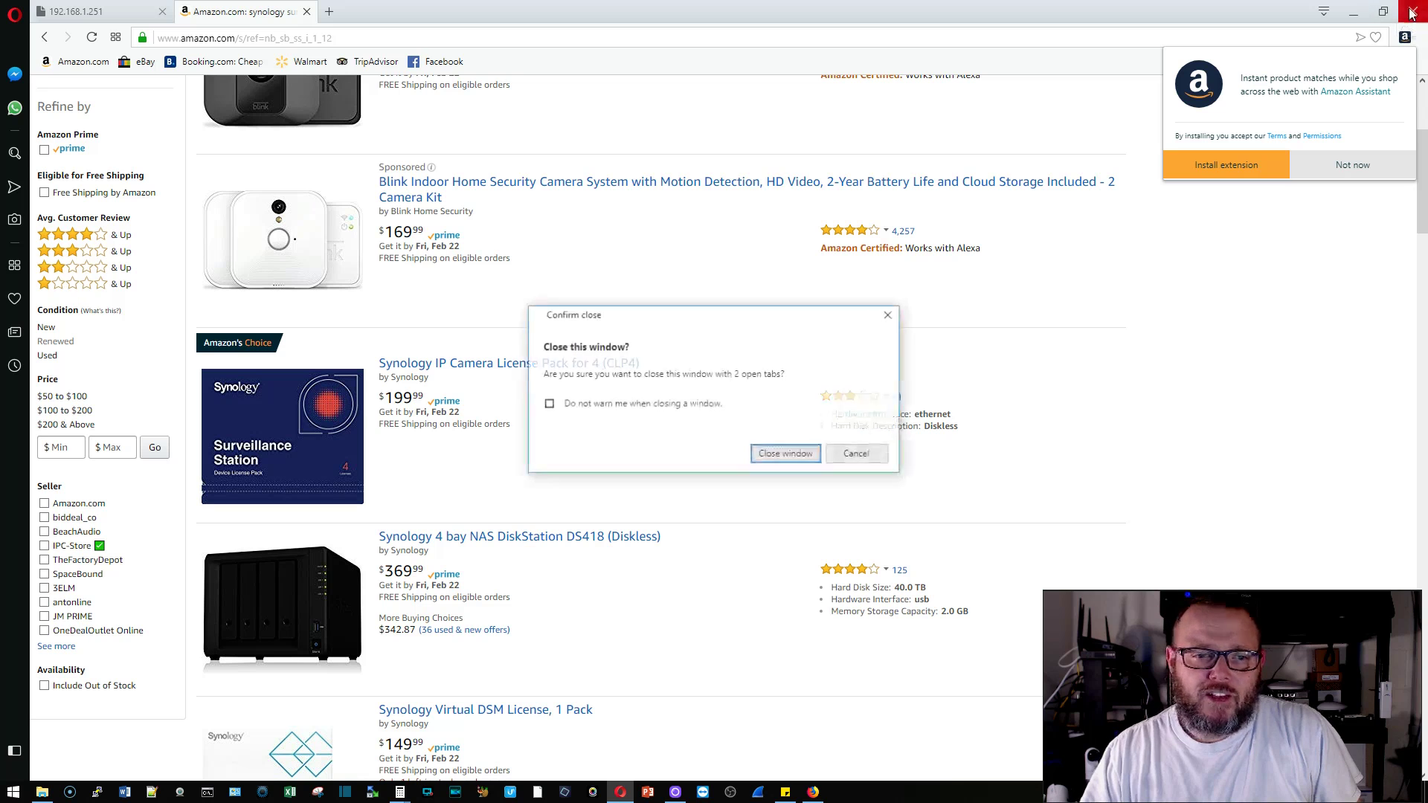
Confirm closing the Opera window to return to Surveillance Station in Firefox.
click(788, 455)
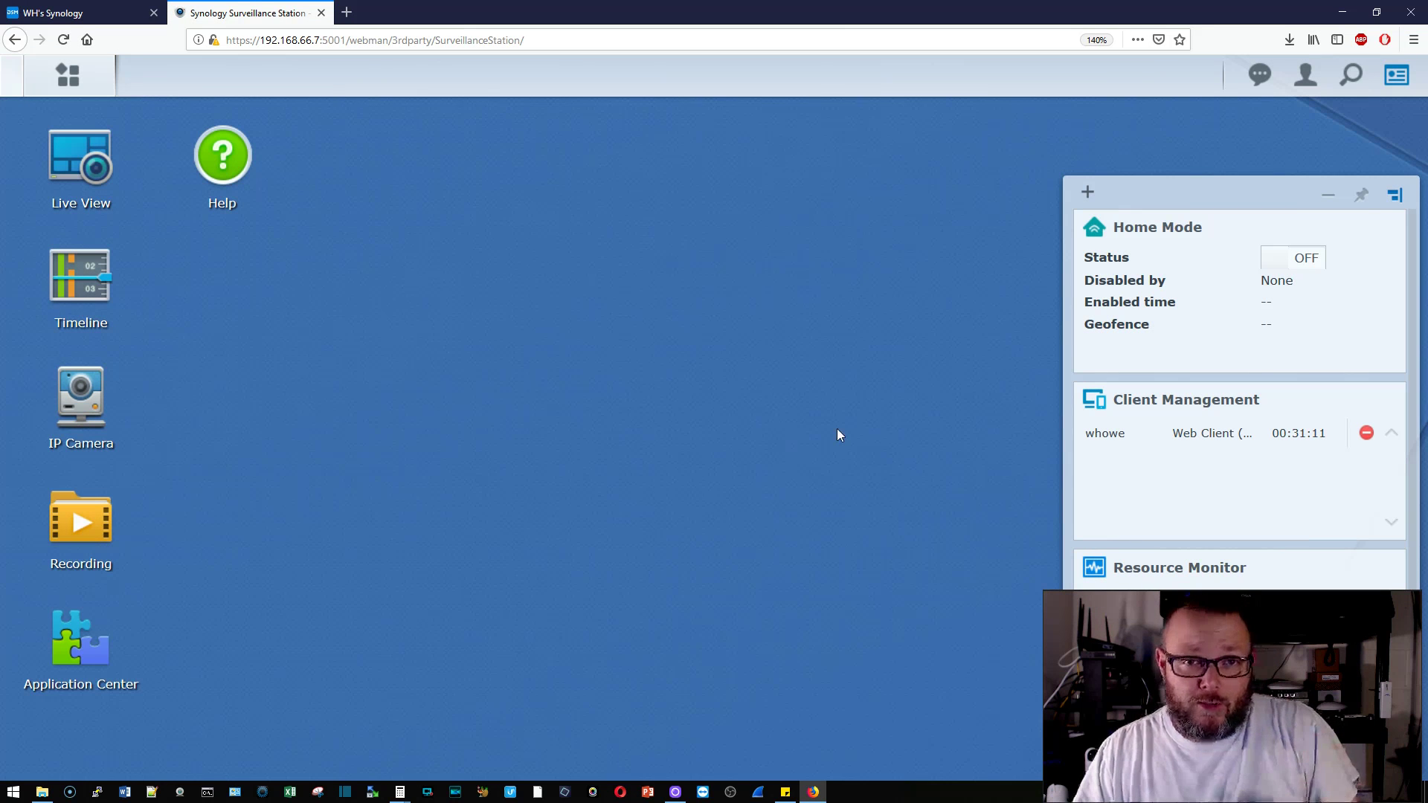